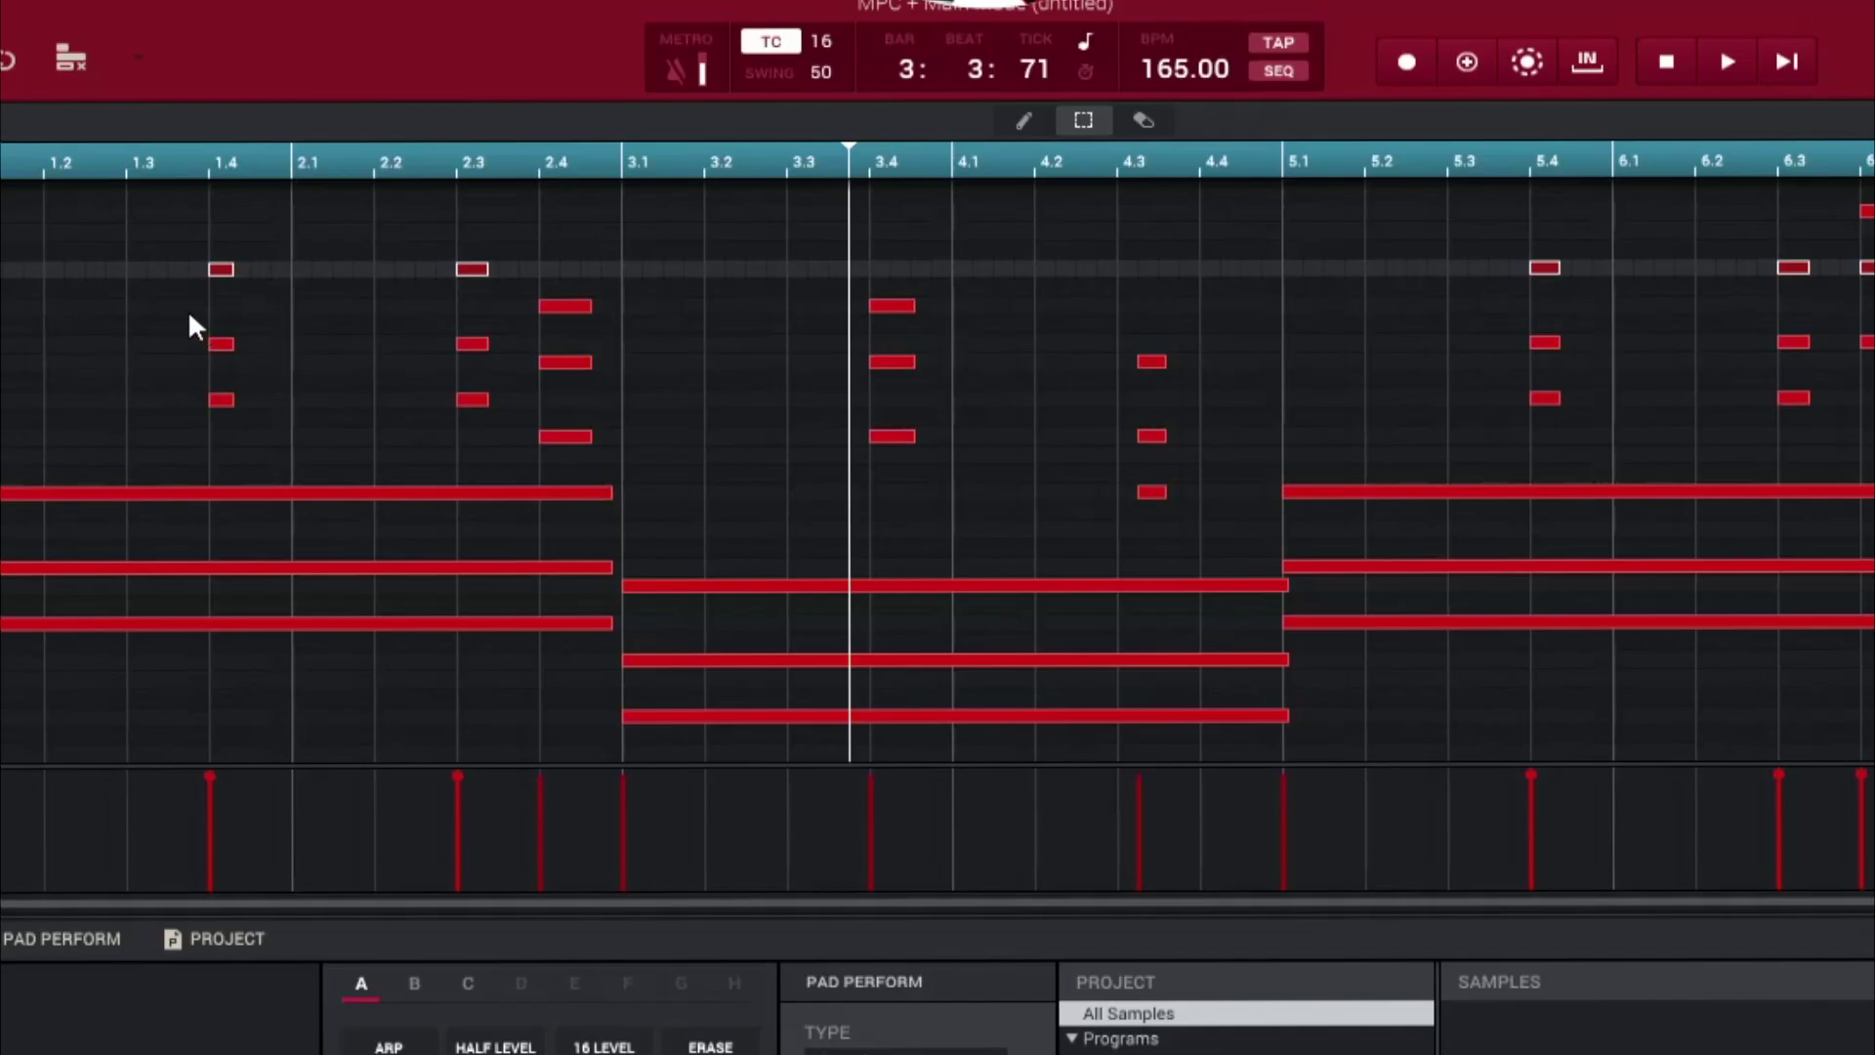
- Move the middle notes of the chords at 1.4 and 2.3 two sixteenth-note steps later and audition the change
{"action": "left_click_drag", "start_coordinate": [494, 279], "coordinate": [569, 318]}
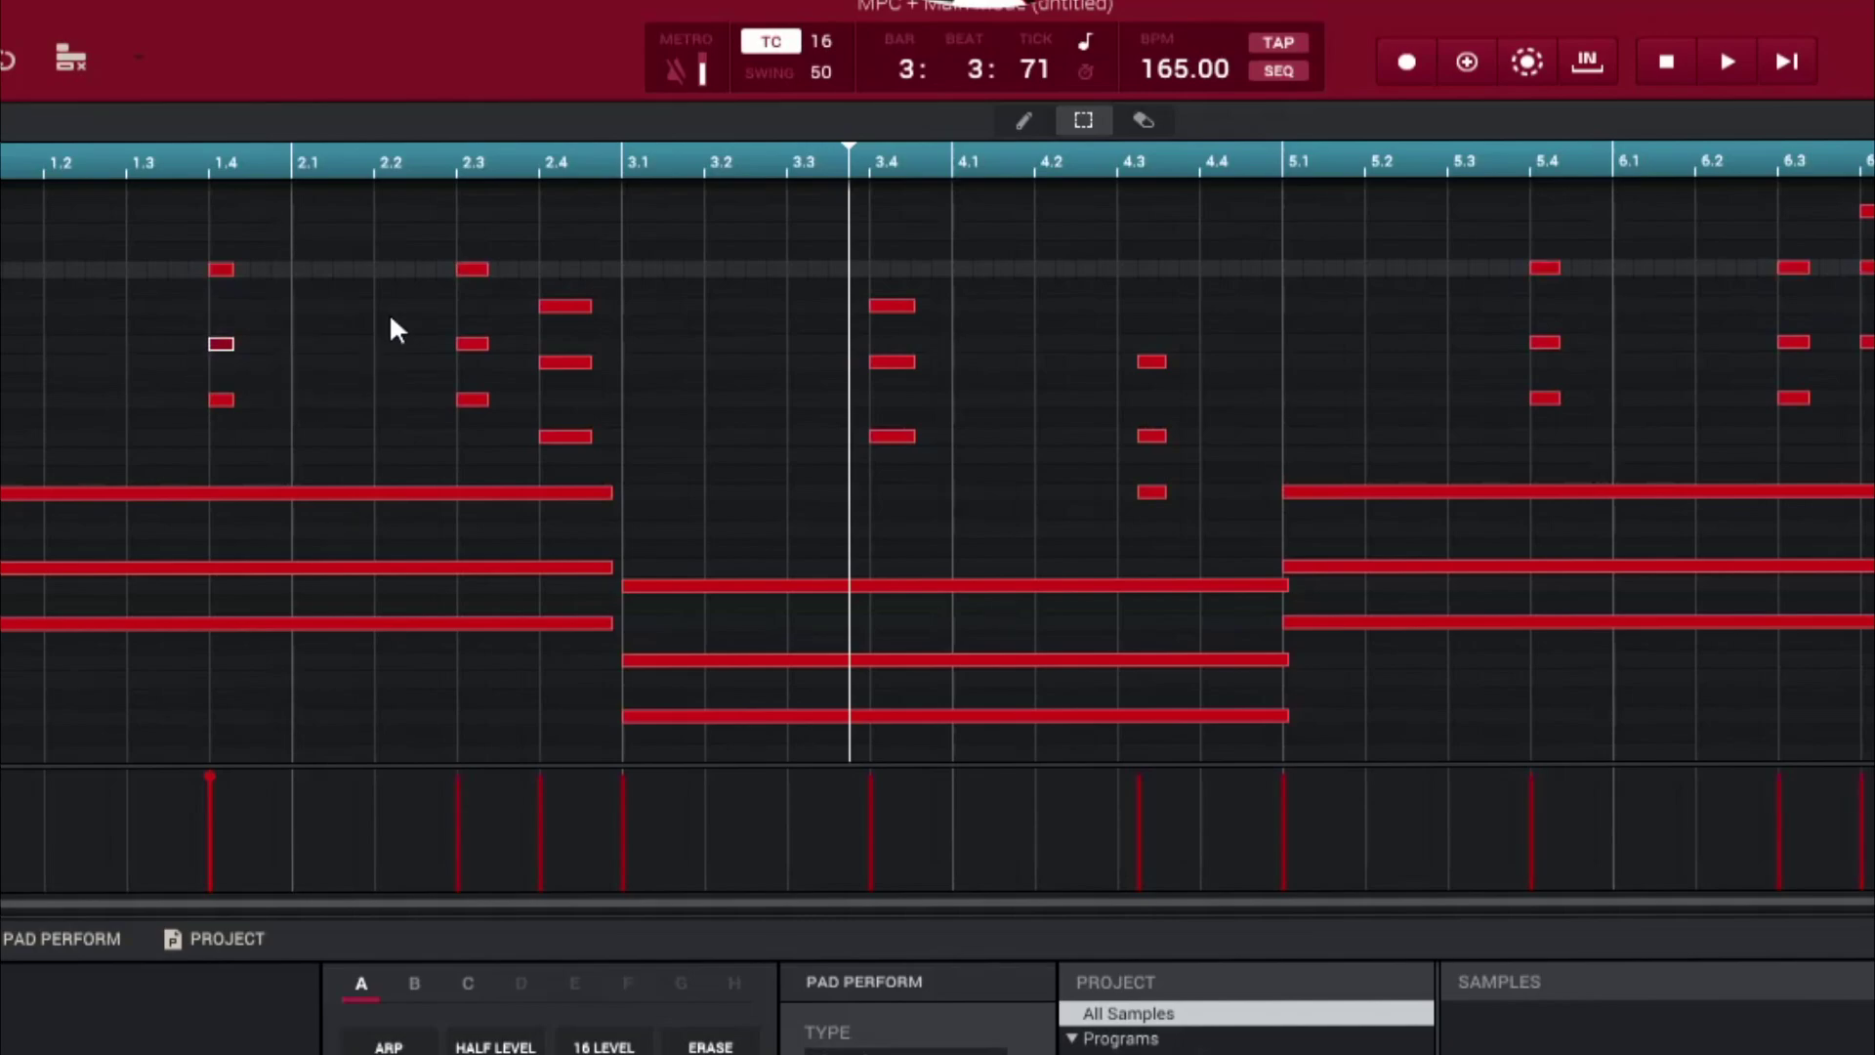
{"action": "left_click_drag", "start_coordinate": [399, 309], "coordinate": [147, 387]}
{"action": "key", "text": "Right"}
{"action": "key", "text": "Right"}
{"action": "key", "text": "space"}
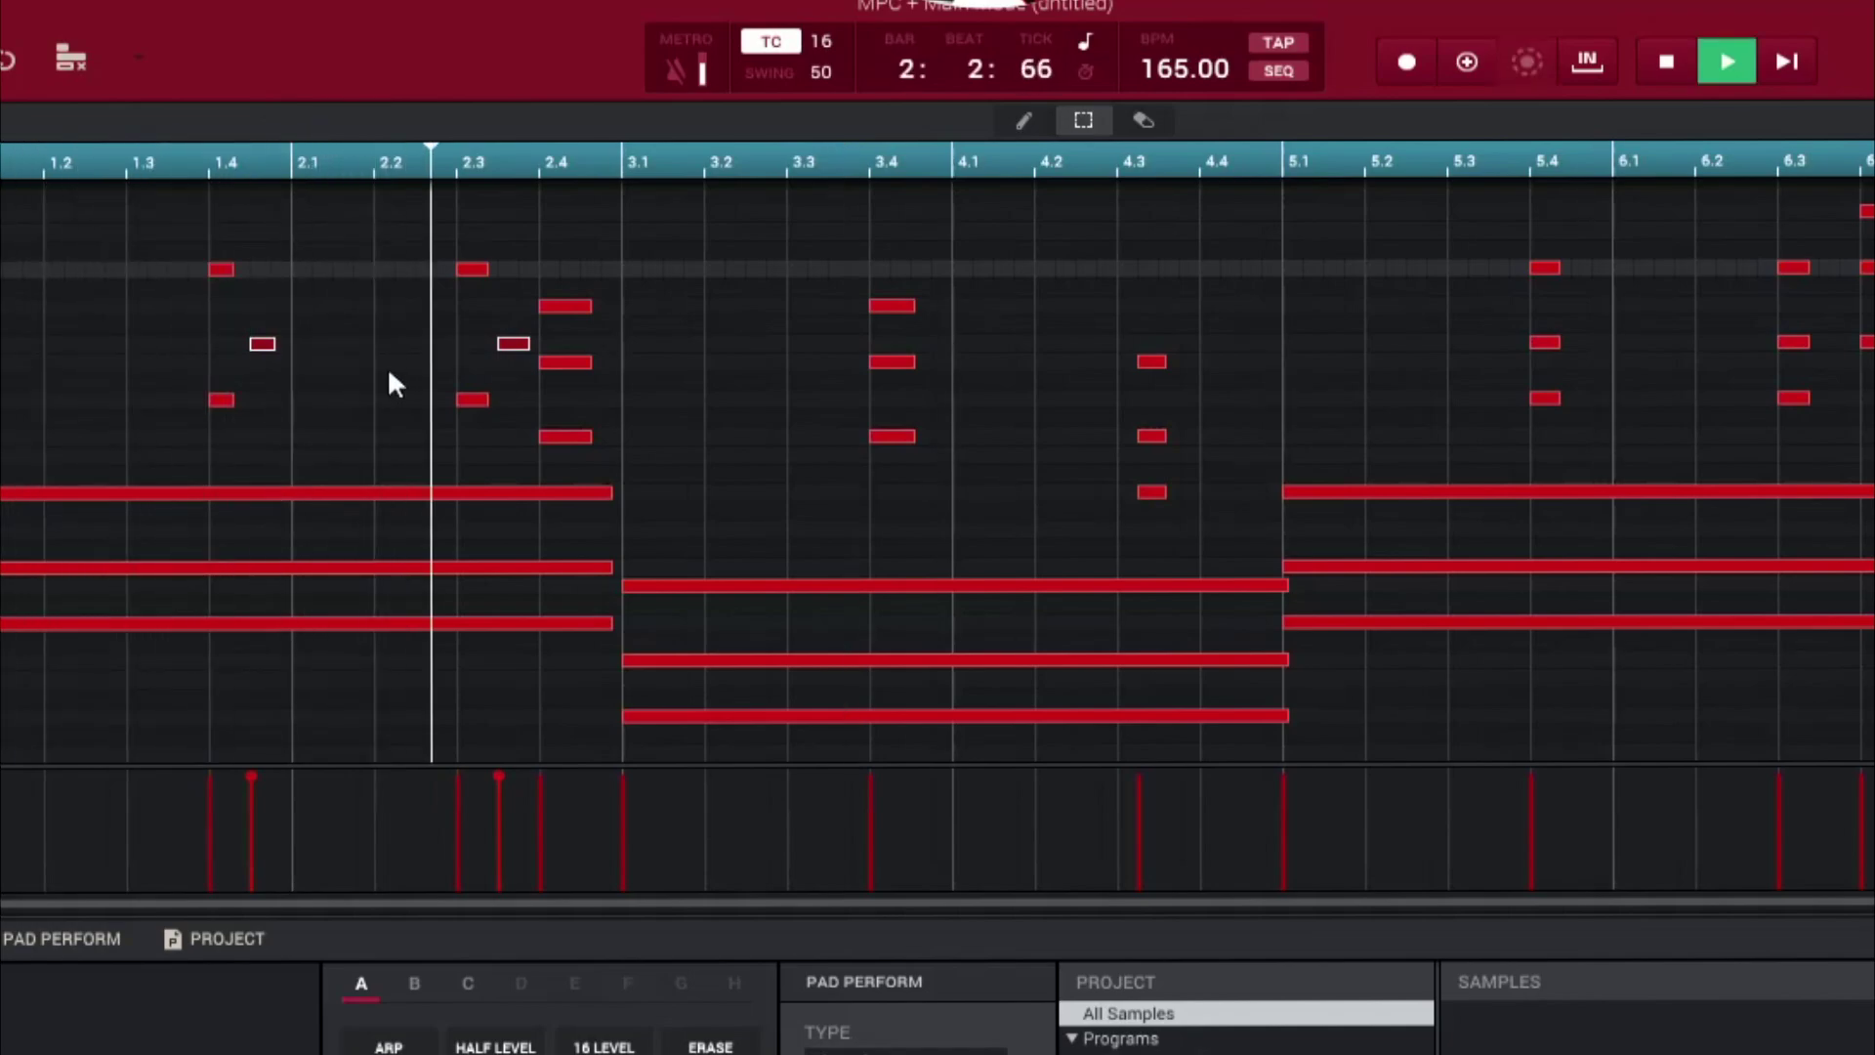
{"action": "key", "text": "space"}
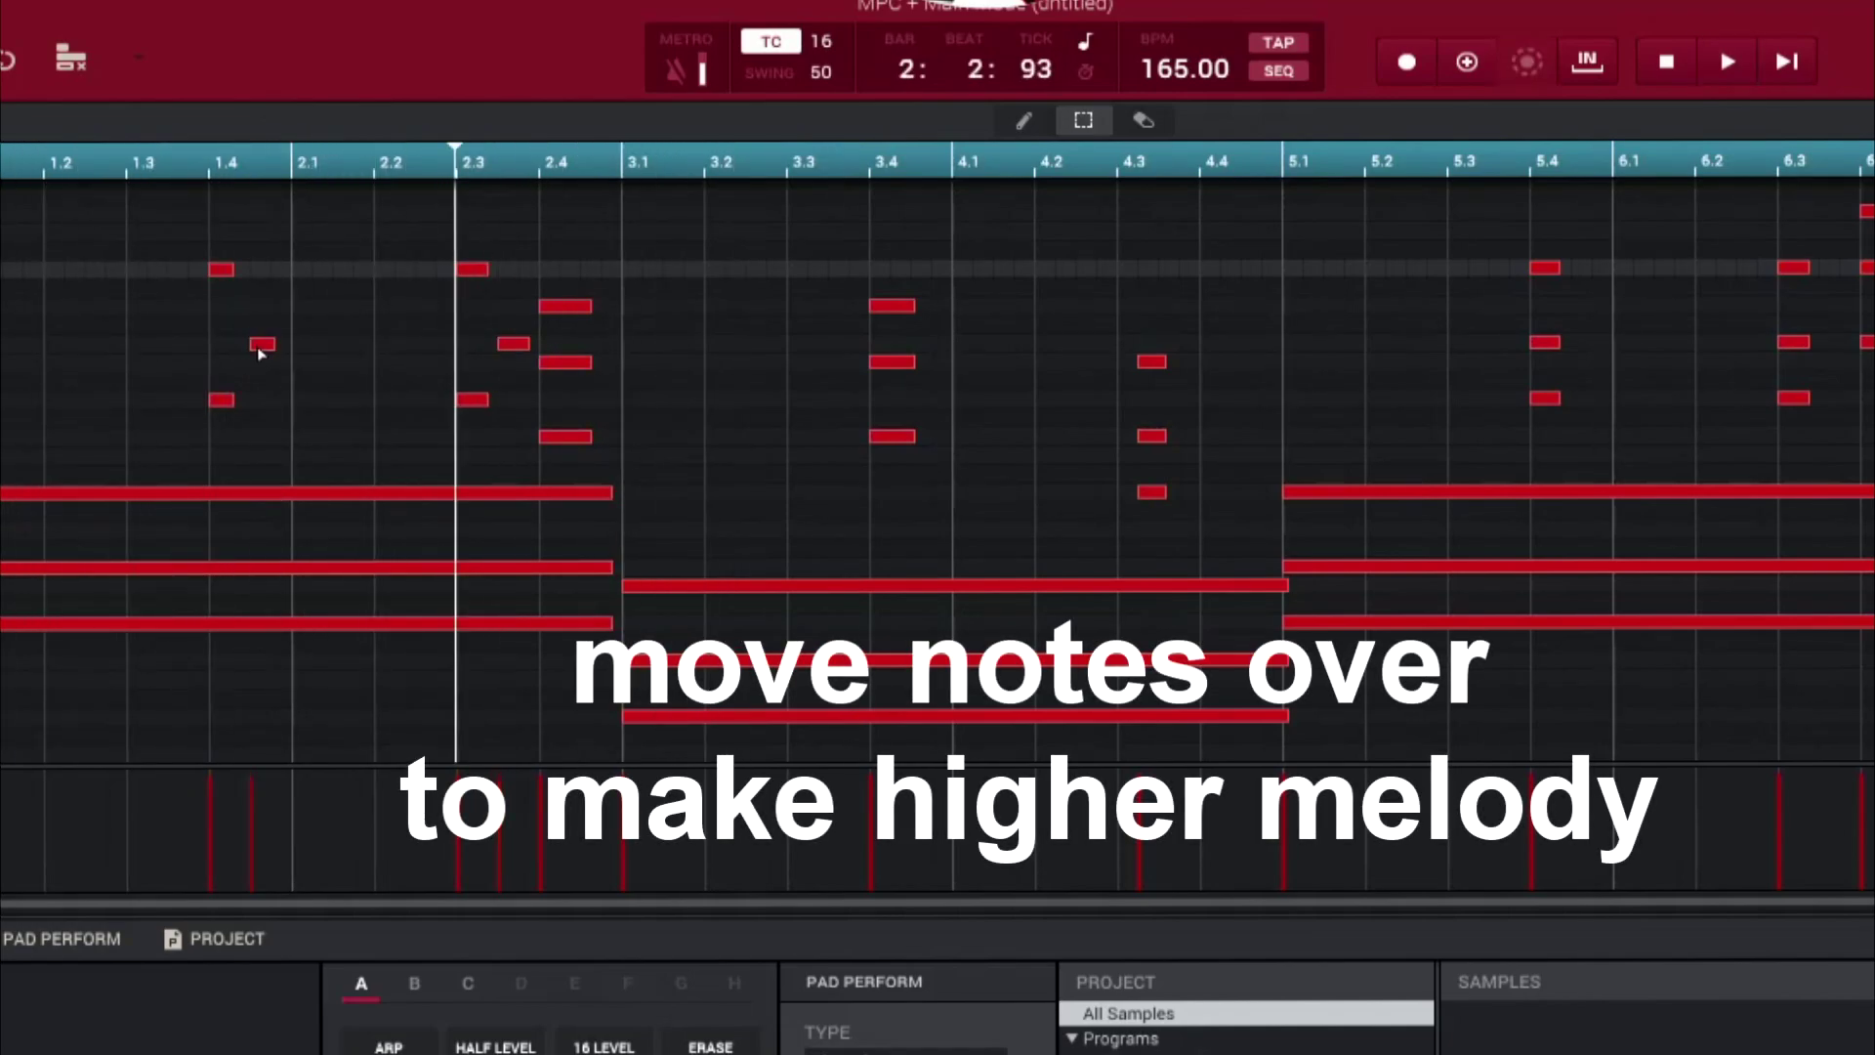
- Move the first displaced middle note, between 1.4 and 2.1, onto 2.1 and play the melody back
{"action": "left_click_drag", "start_coordinate": [252, 347], "coordinate": [292, 351]}
{"action": "key", "text": "space"}
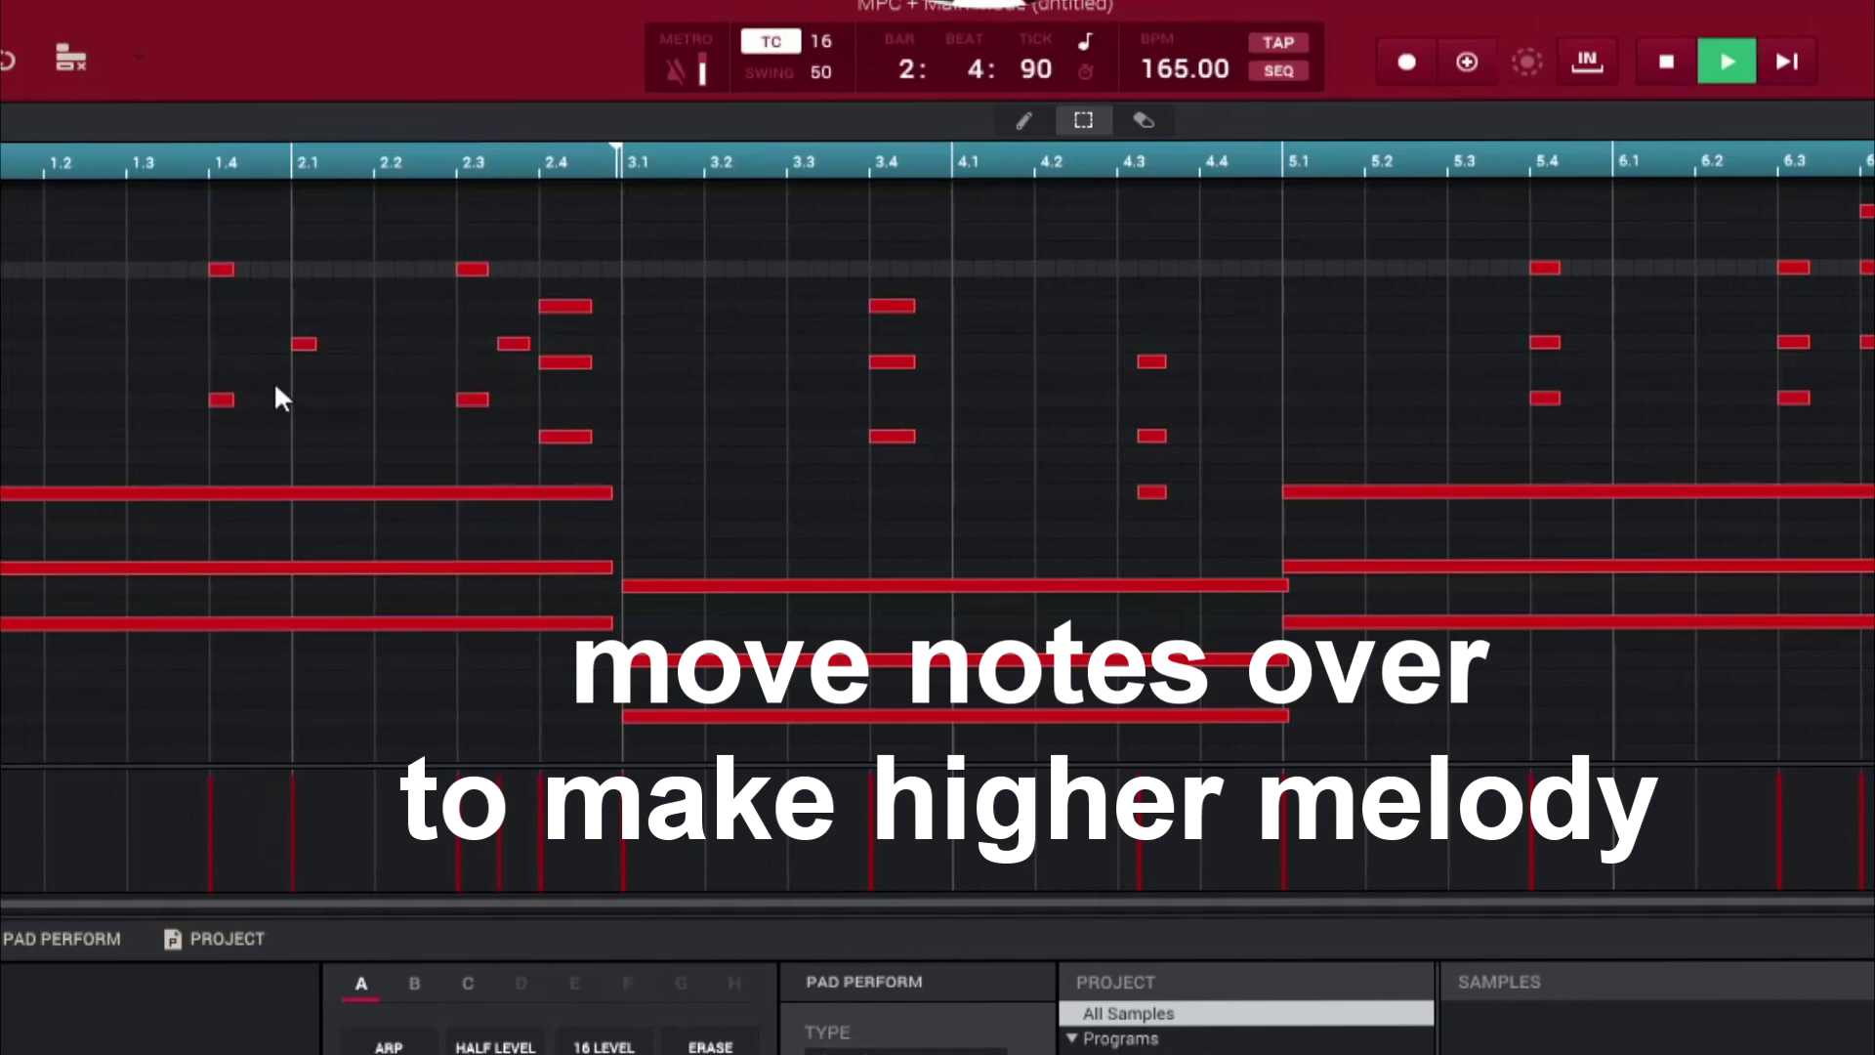
{"action": "key", "text": "space"}
- Move the middle note of the 2.4 chord to 3.2 at the same pitch and audition it
{"action": "left_click_drag", "start_coordinate": [572, 369], "coordinate": [733, 382]}
{"action": "key", "text": "space"}
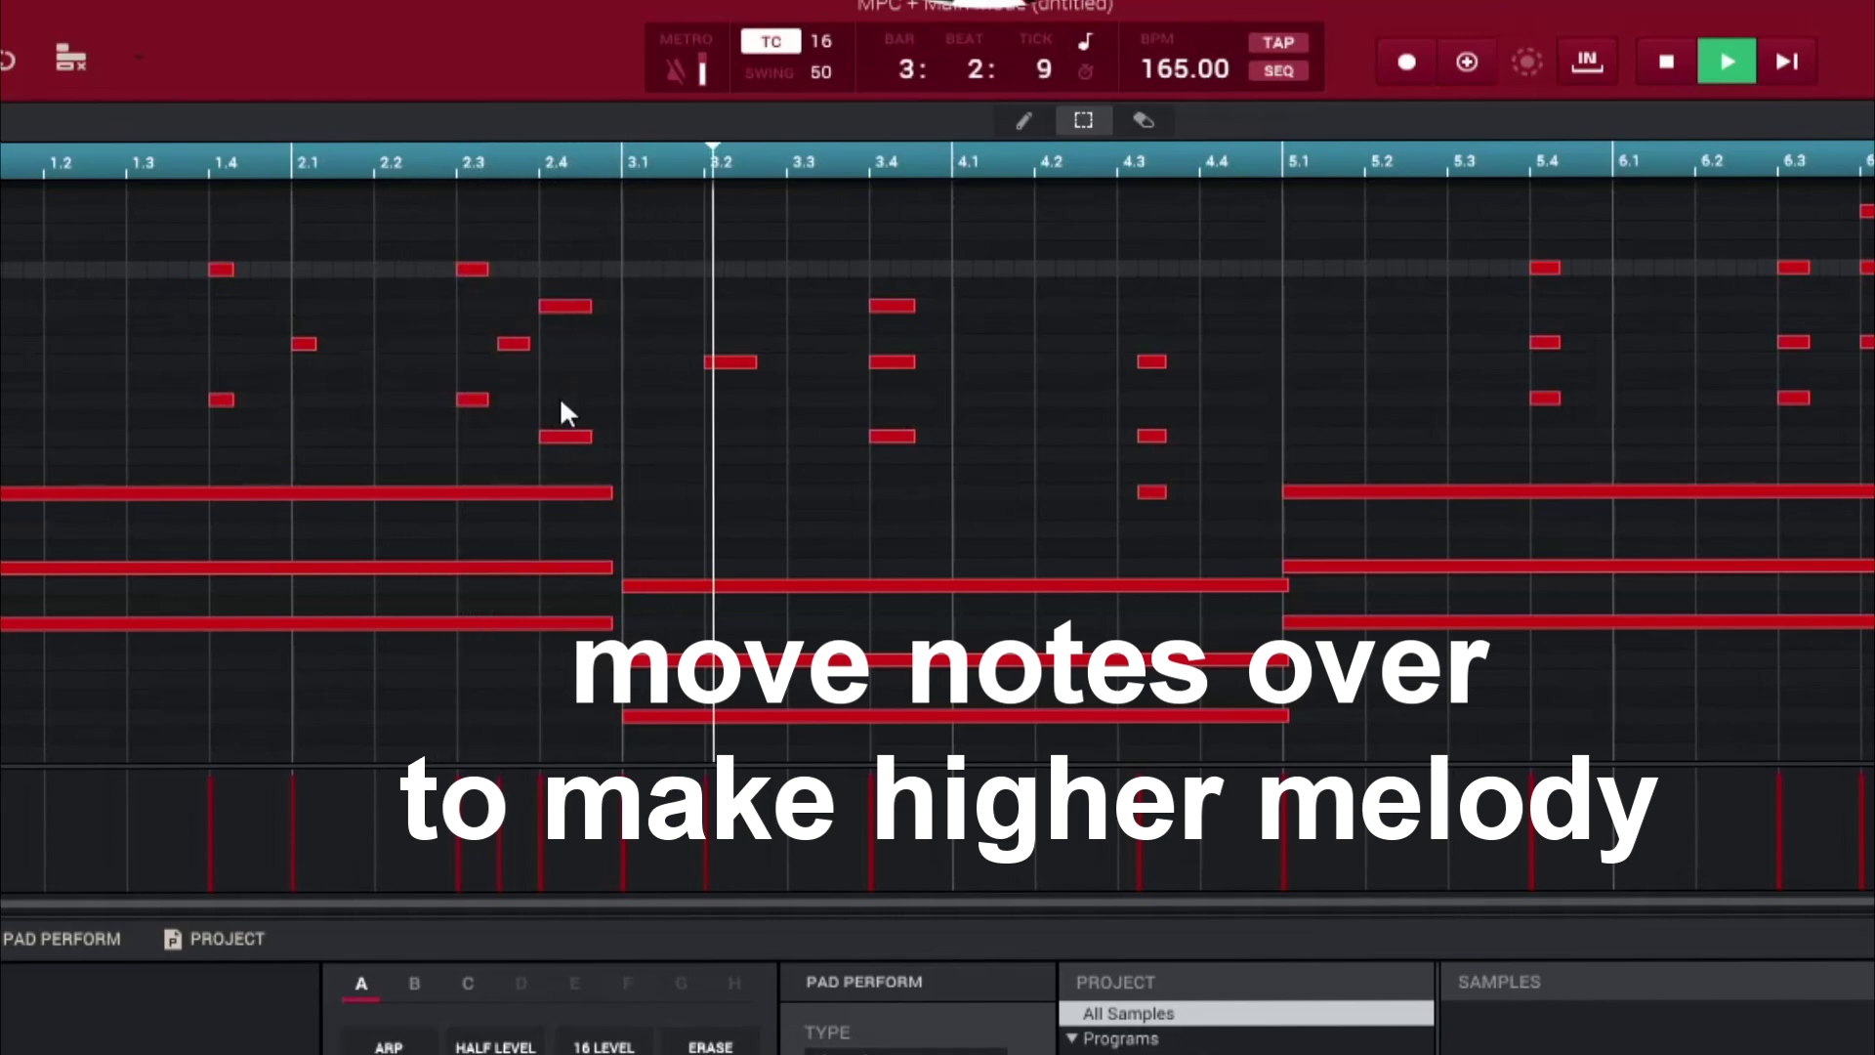
{"action": "key", "text": "space"}
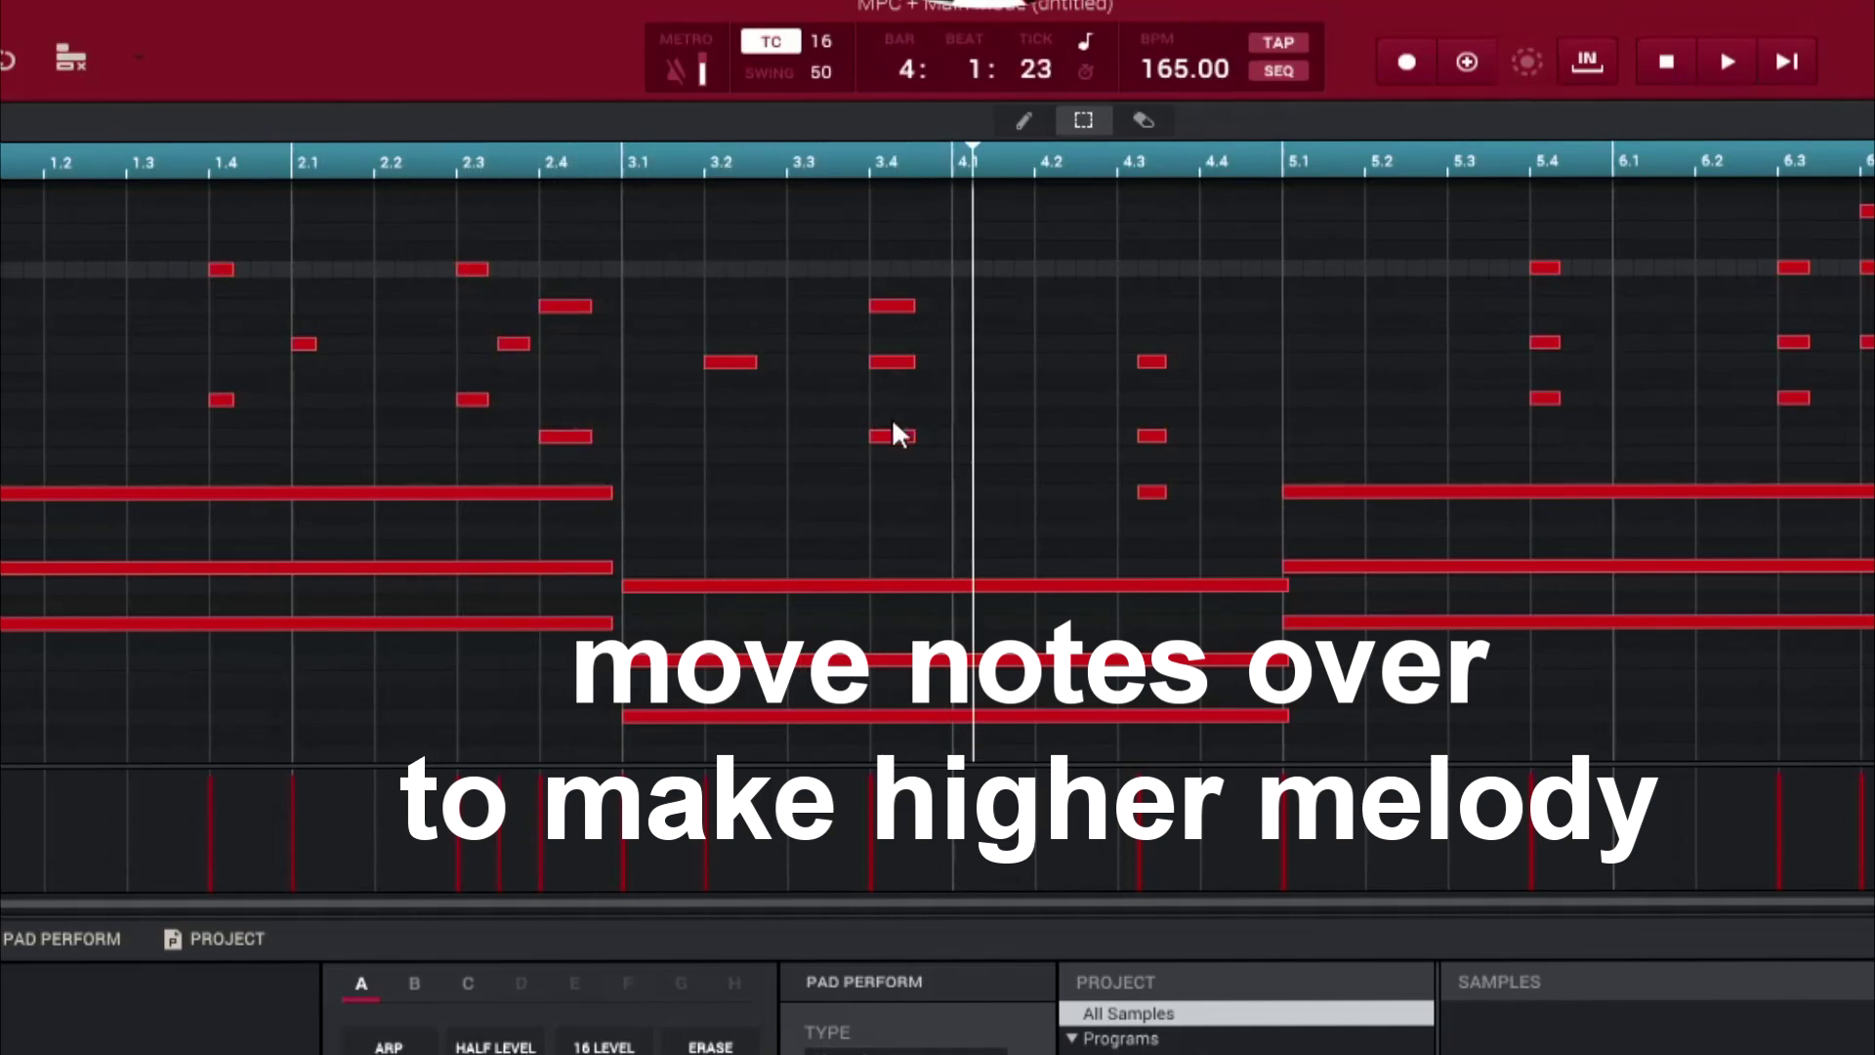
- Move the lowest note of the 3.4 chord to 4.1 at the same pitch and audition it
{"action": "left_click_drag", "start_coordinate": [892, 437], "coordinate": [970, 437]}
{"action": "key", "text": "space"}
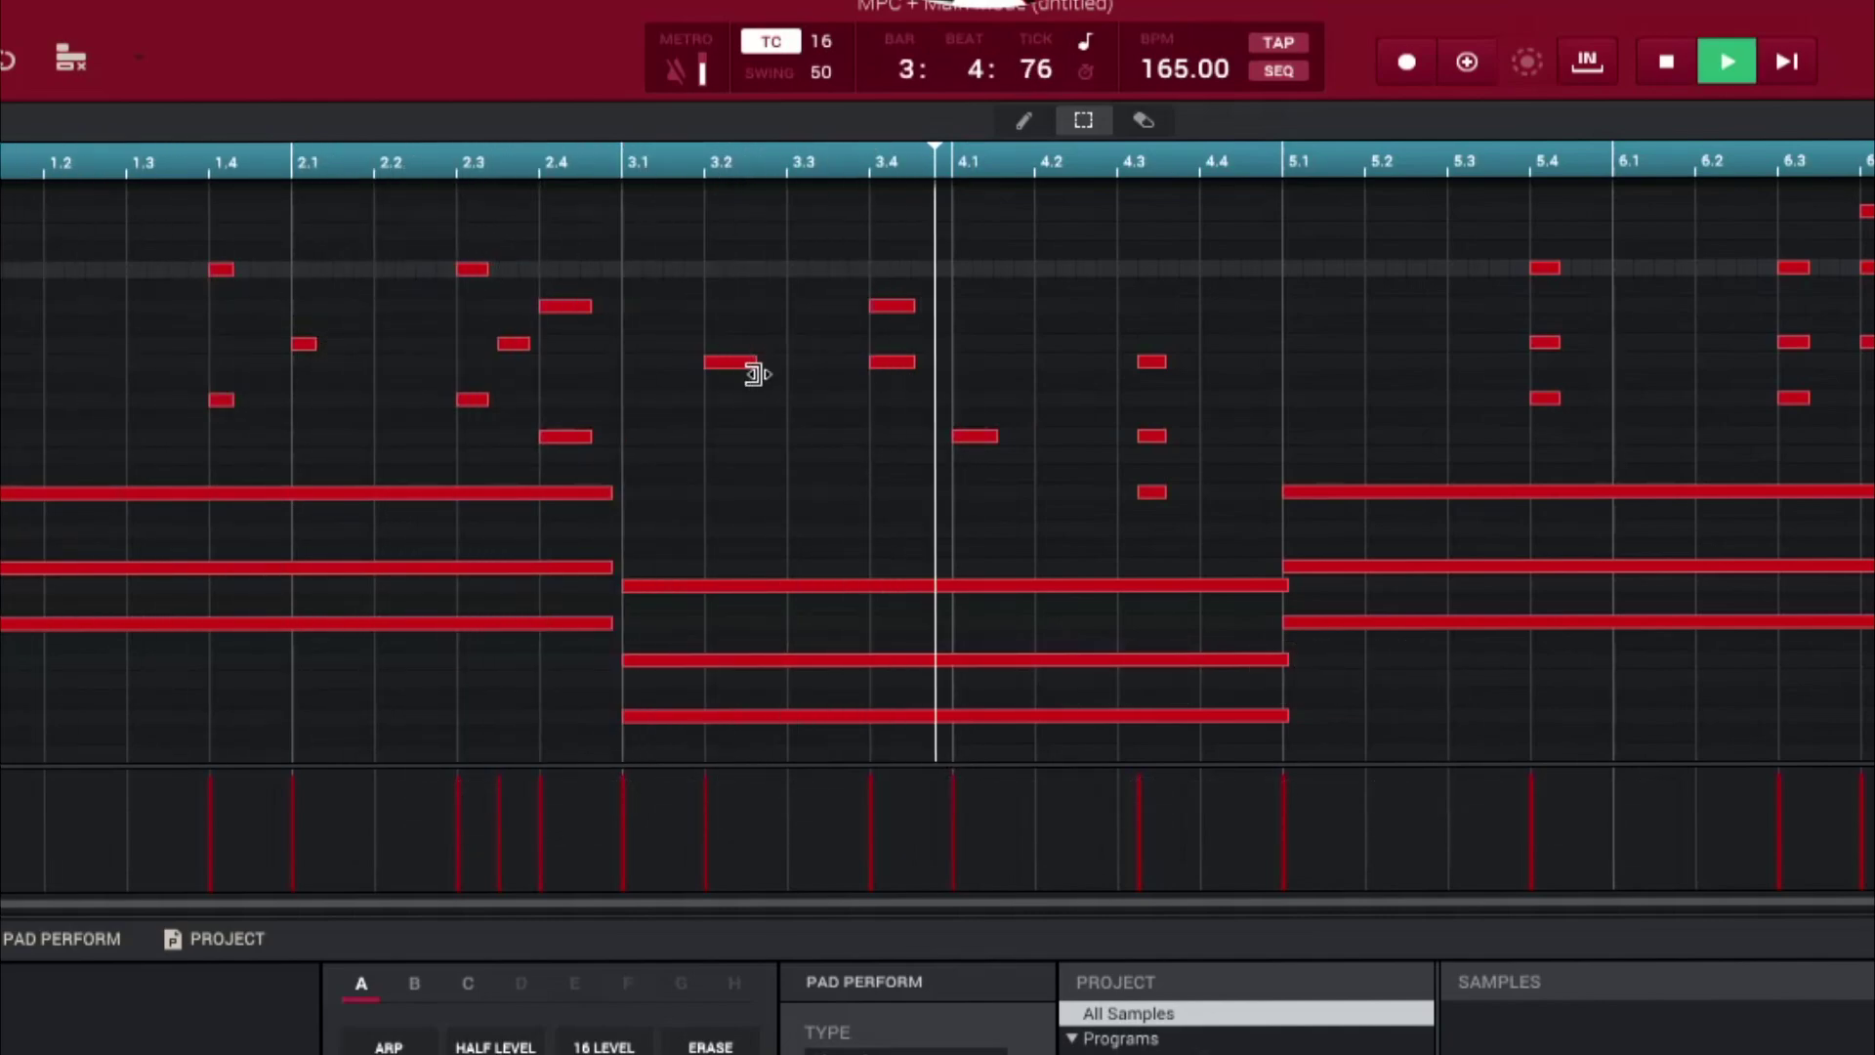
{"action": "key", "text": "space"}
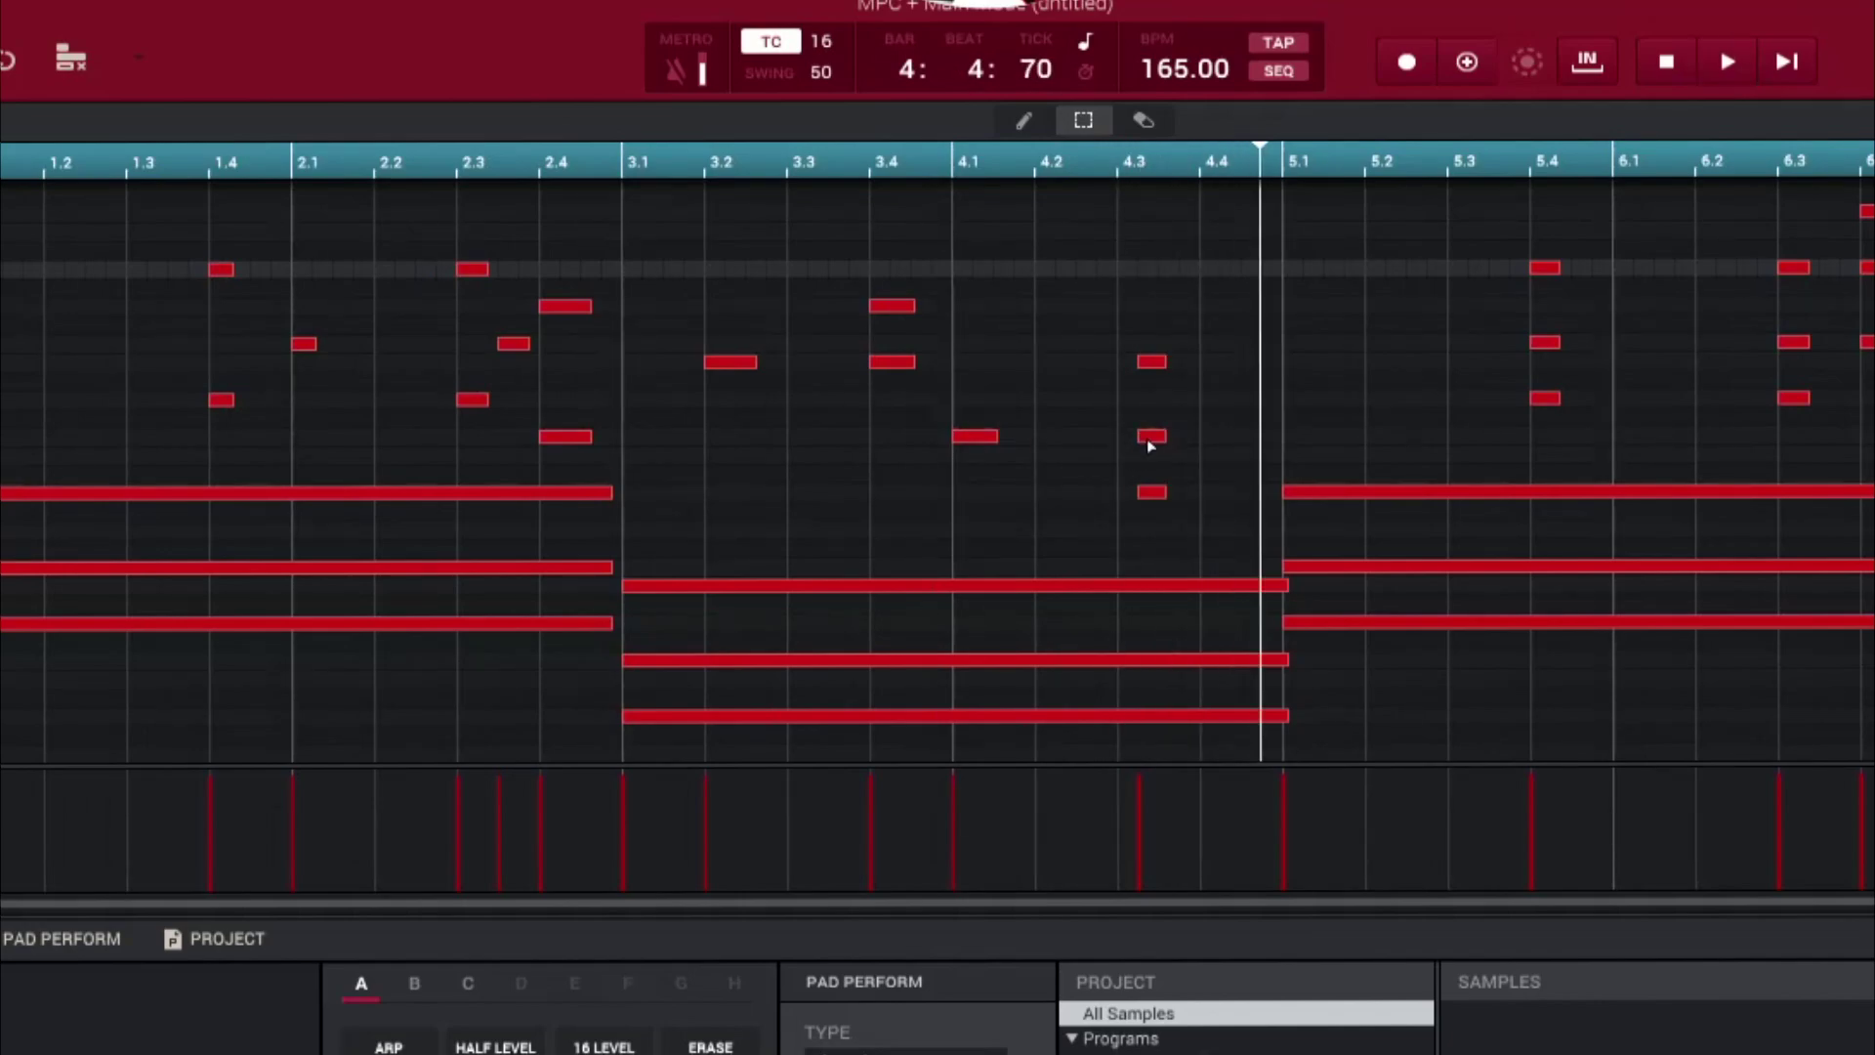
- Move the middle note of the chord just after 4.3 to 4.4, and nudge its other two notes back onto 4.3
{"action": "left_click_drag", "start_coordinate": [1150, 445], "coordinate": [1215, 446]}
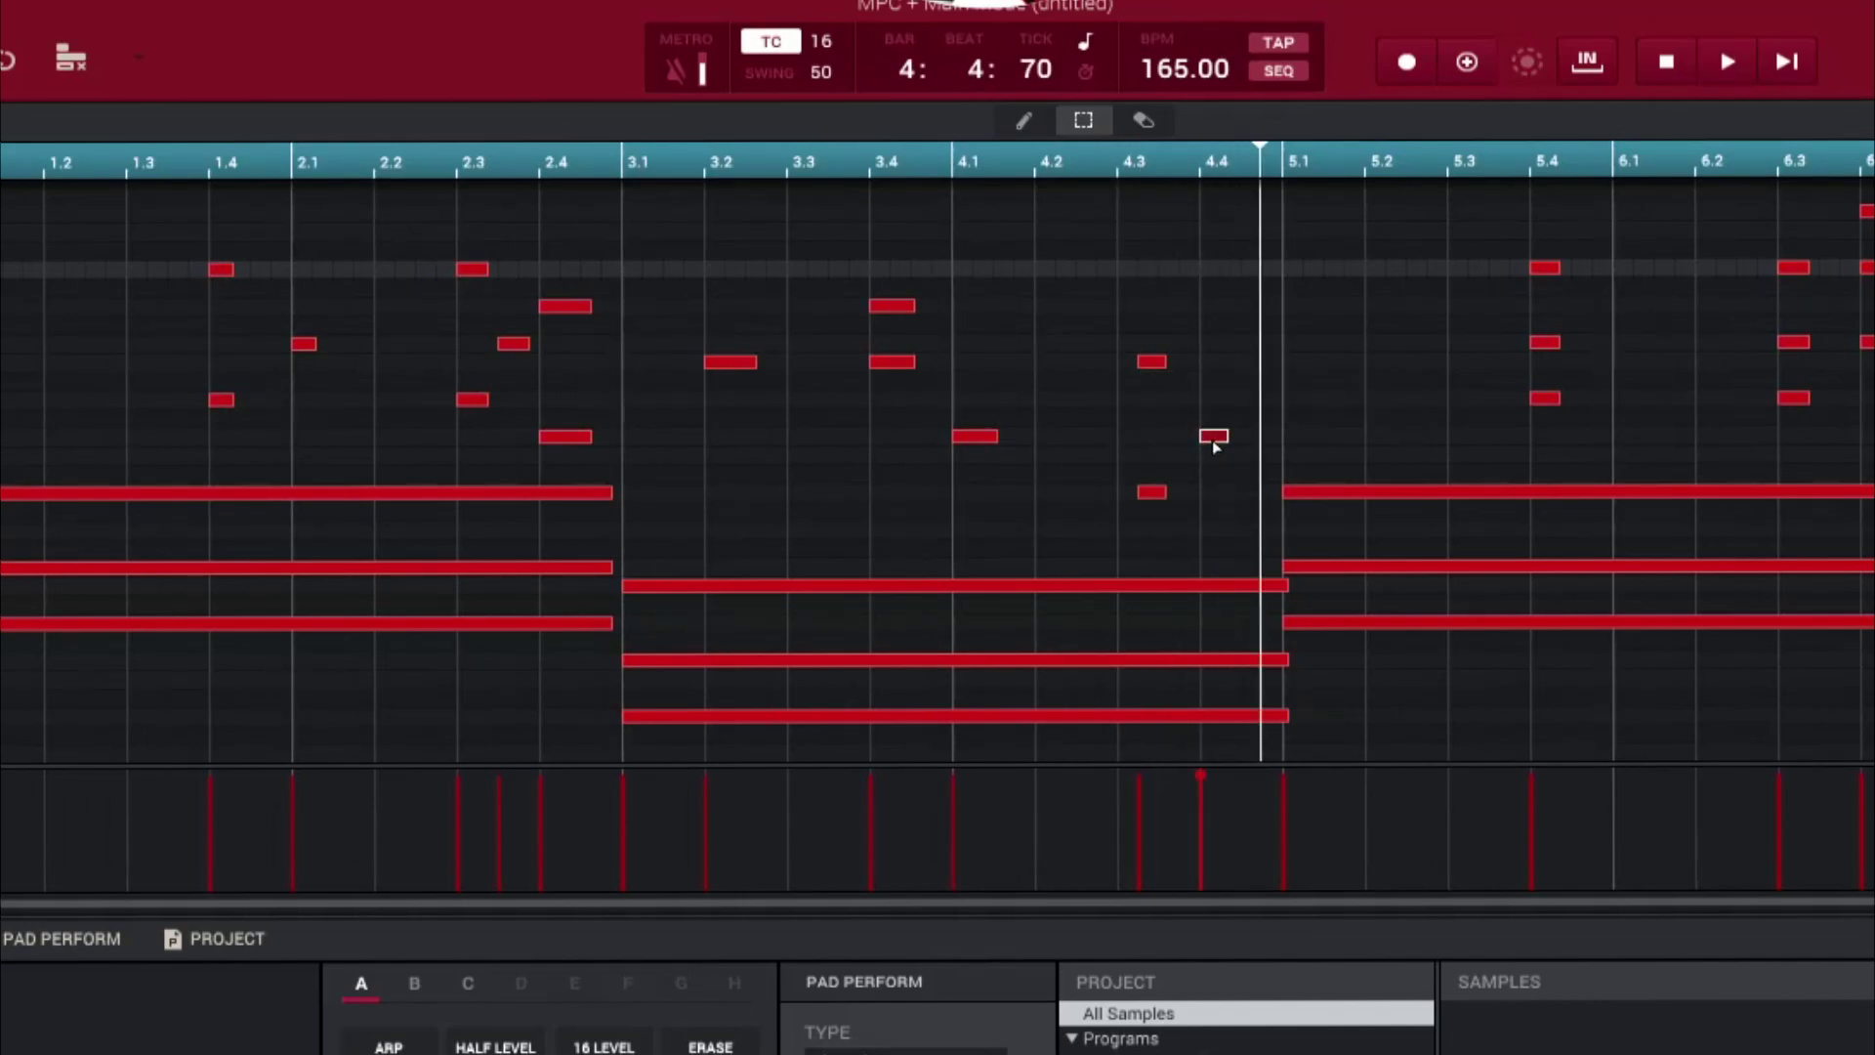
{"action": "left_click", "coordinate": [1152, 493]}
{"action": "key", "text": "space"}
{"action": "left_click_drag", "start_coordinate": [1179, 319], "coordinate": [1120, 517]}
{"action": "key", "text": "Left"}
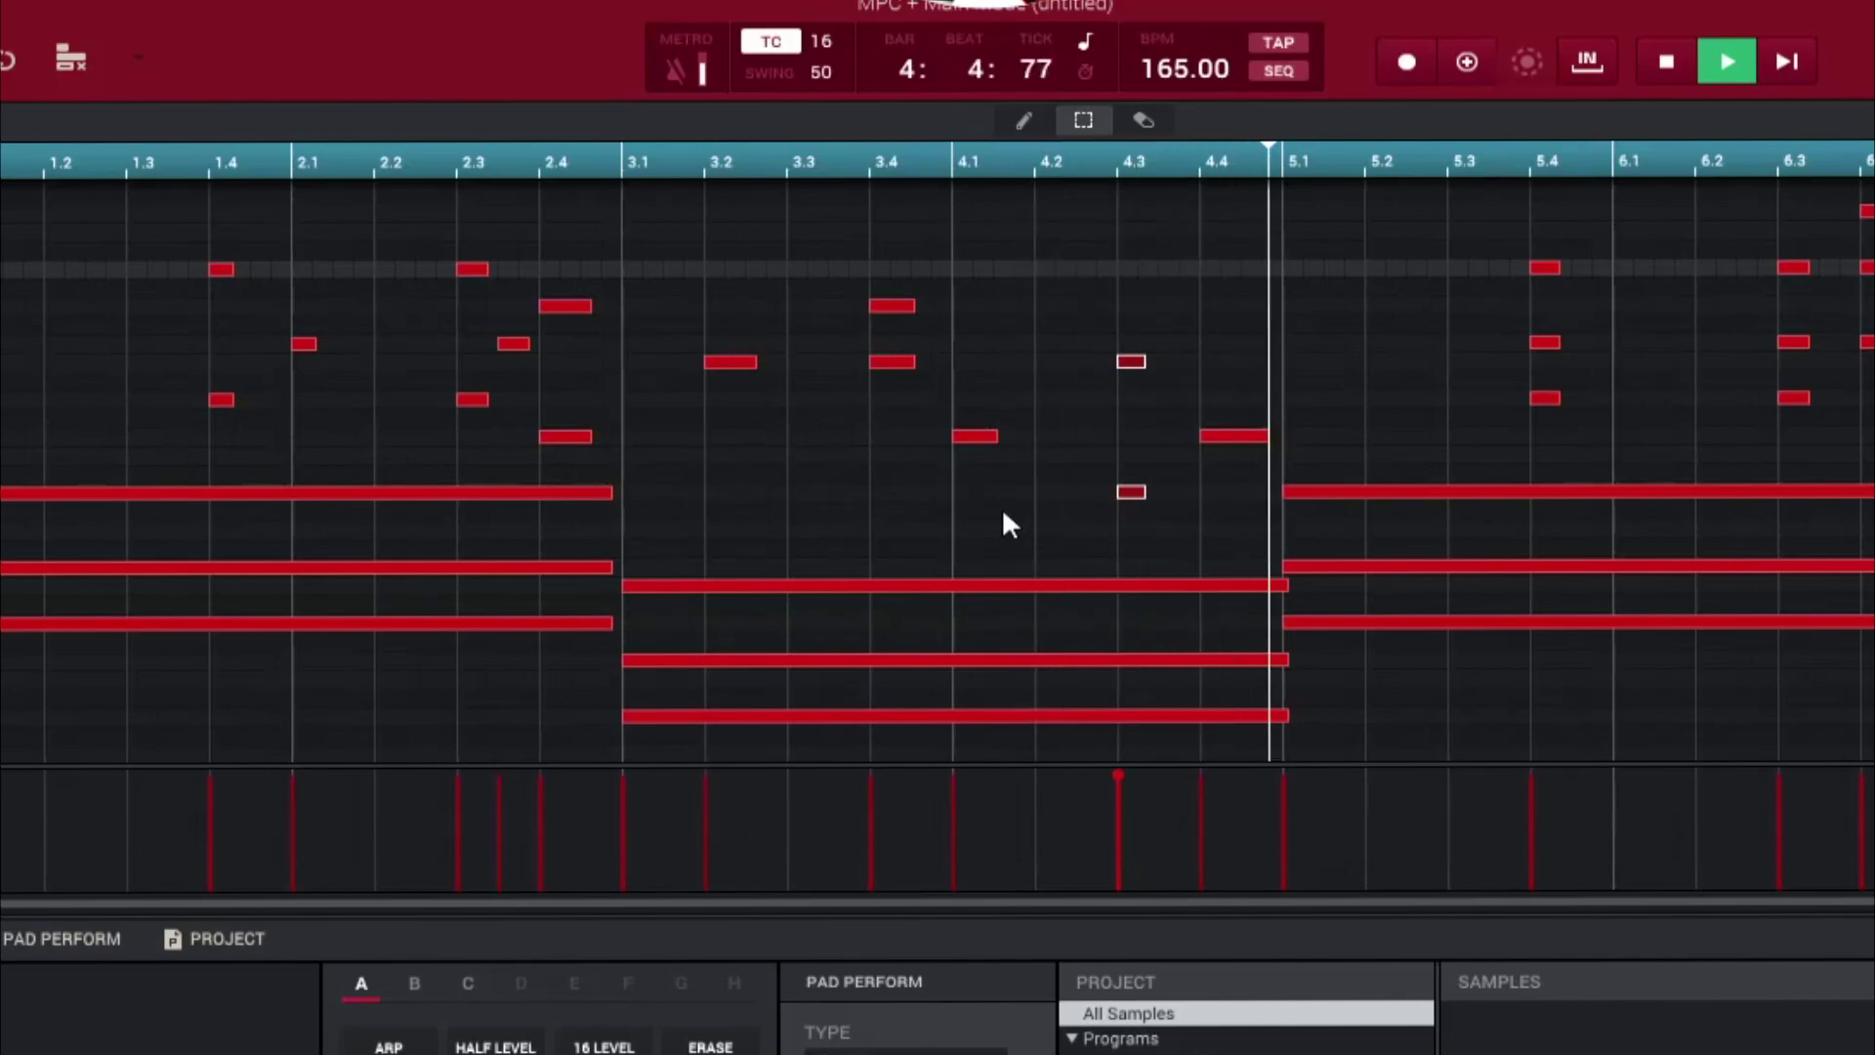
- Add a melody note at 2.2 level with the upper 2.4 note, and another from 4.2 to 4.3 level with the lower 1.4 note
{"action": "scroll", "coordinate": [1640, 420], "scroll_direction": "down", "scroll_amount": 1}
{"action": "scroll", "coordinate": [1528, 466], "scroll_direction": "up", "scroll_amount": 2}
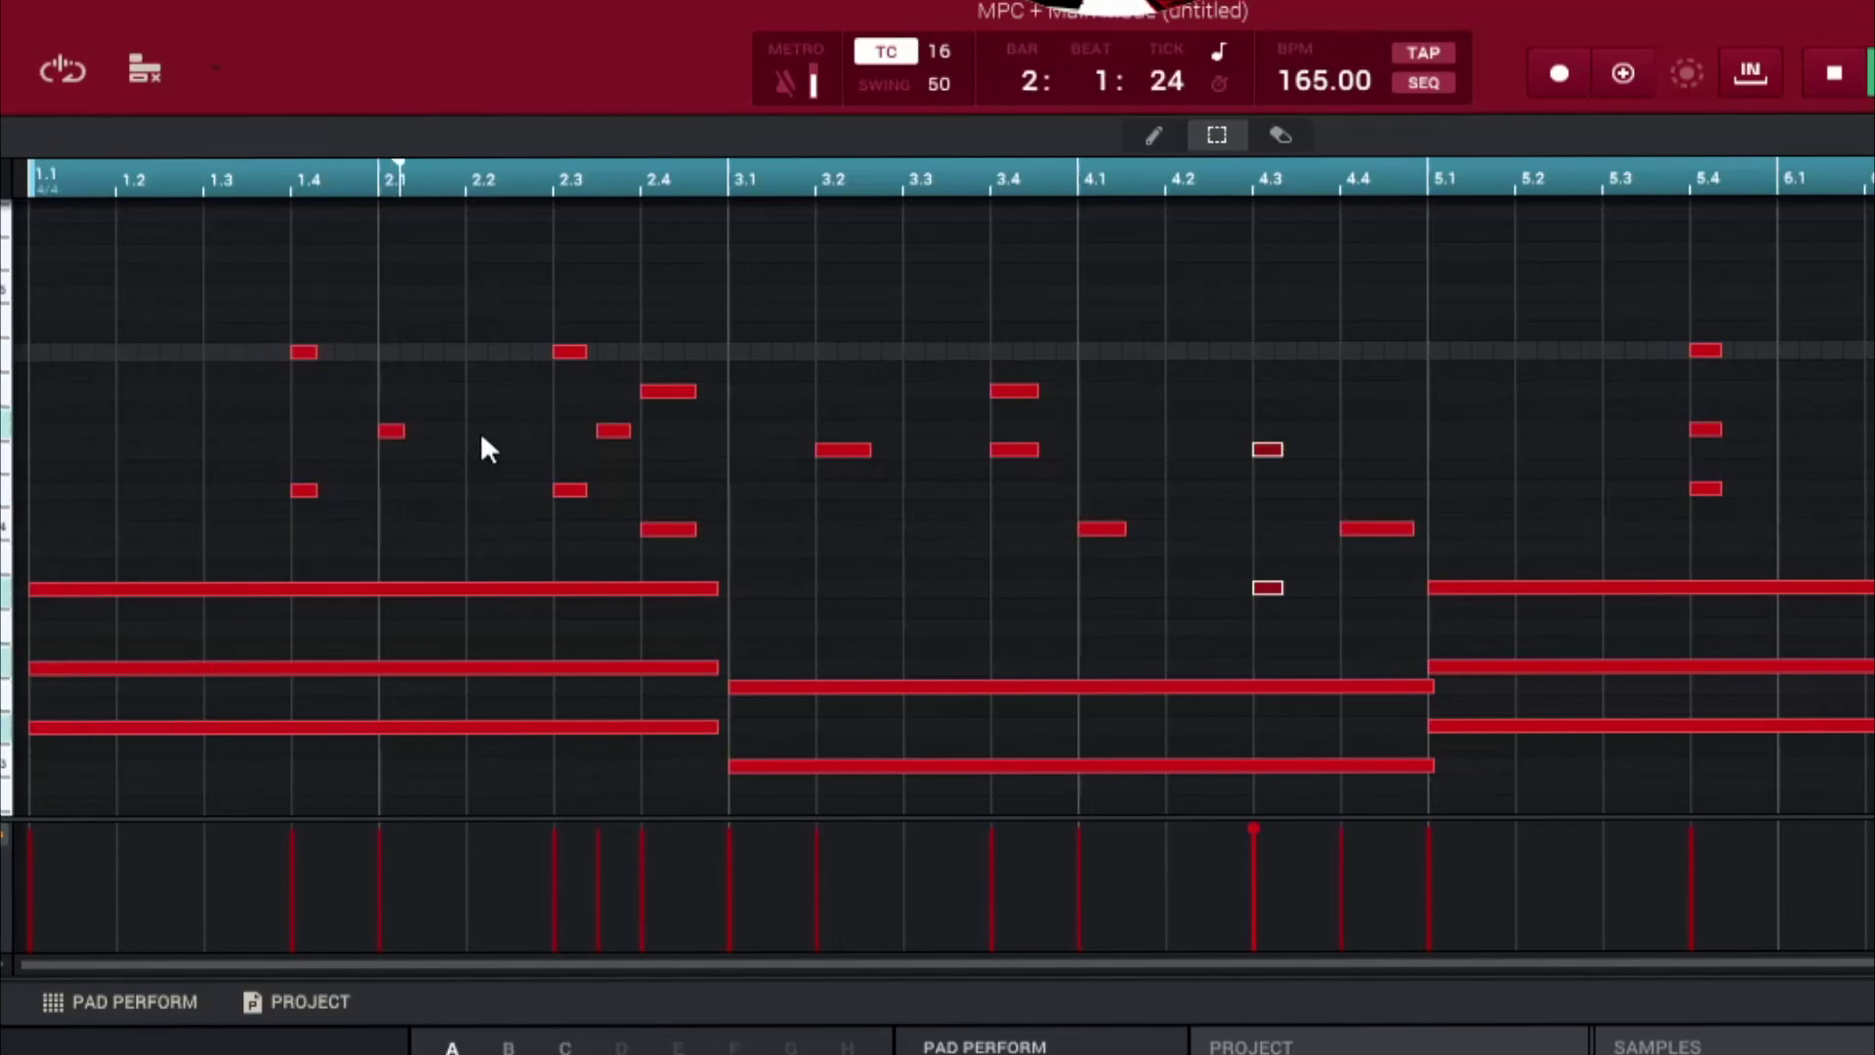
{"action": "left_click", "coordinate": [473, 331]}
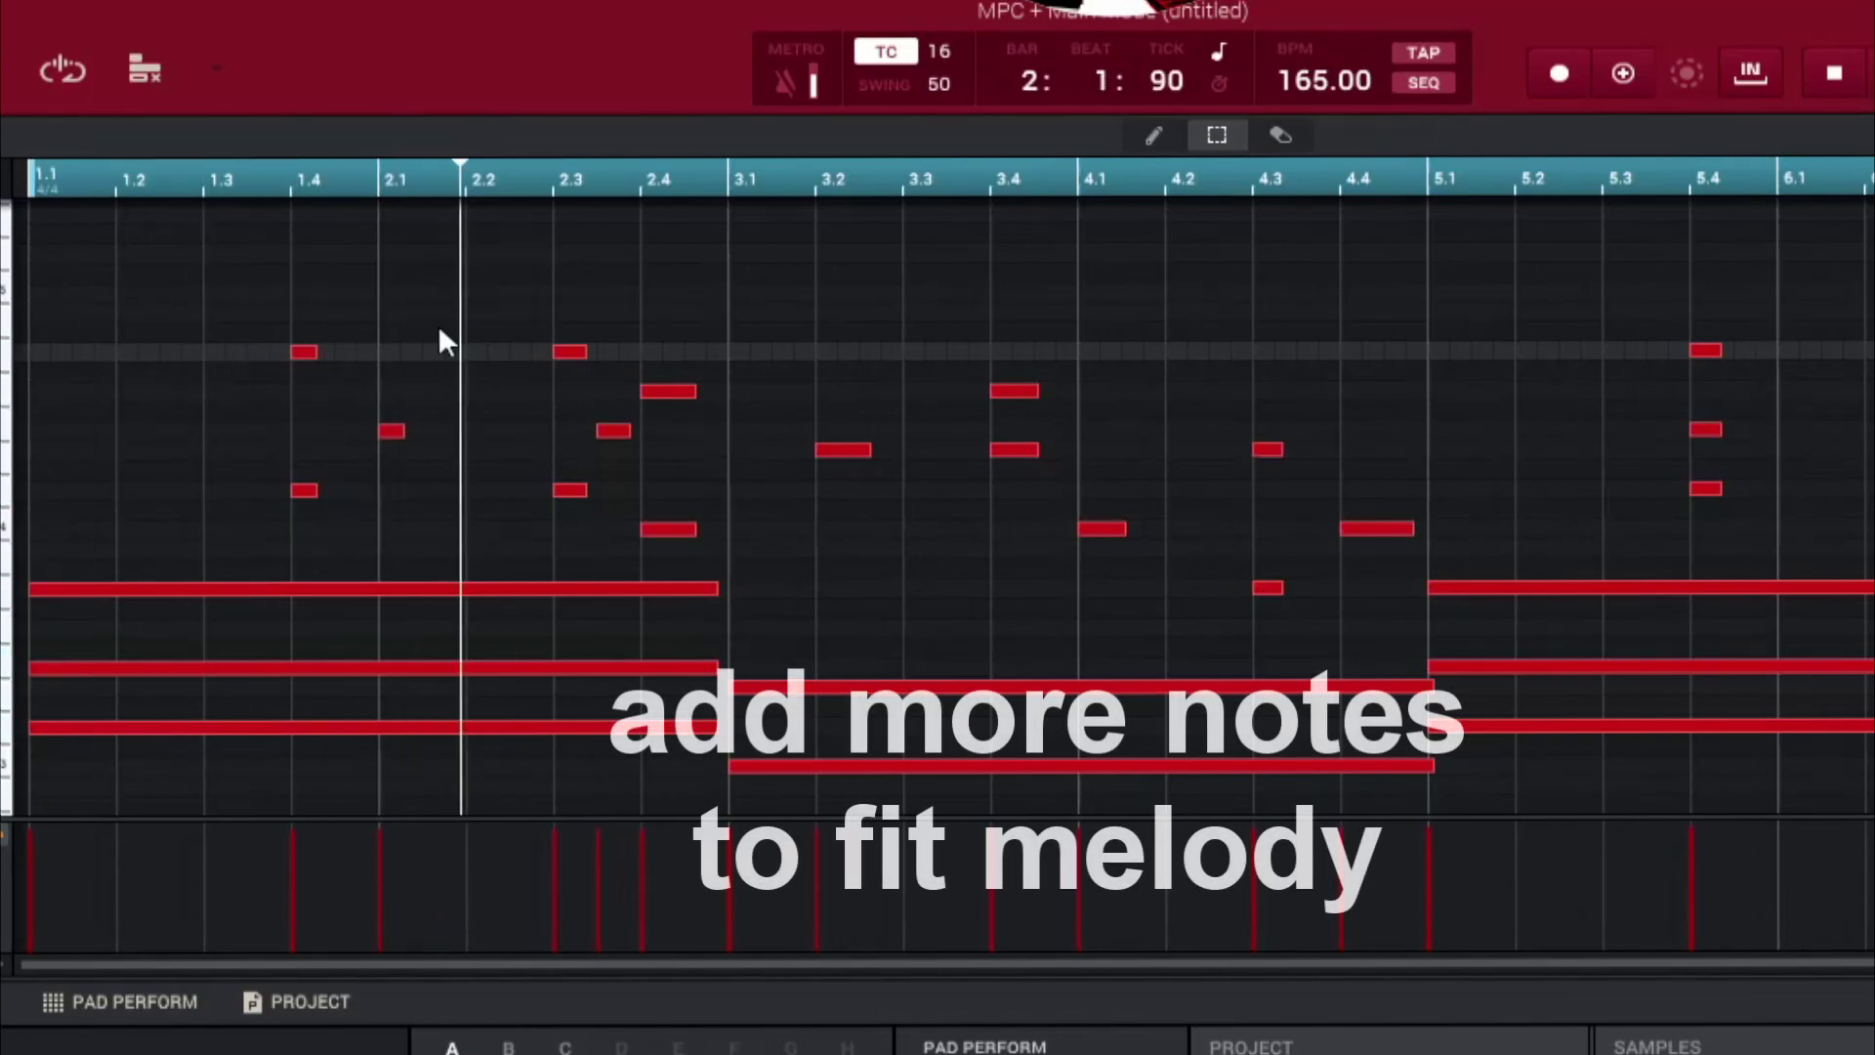
{"action": "left_click_drag", "start_coordinate": [479, 339], "coordinate": [523, 404]}
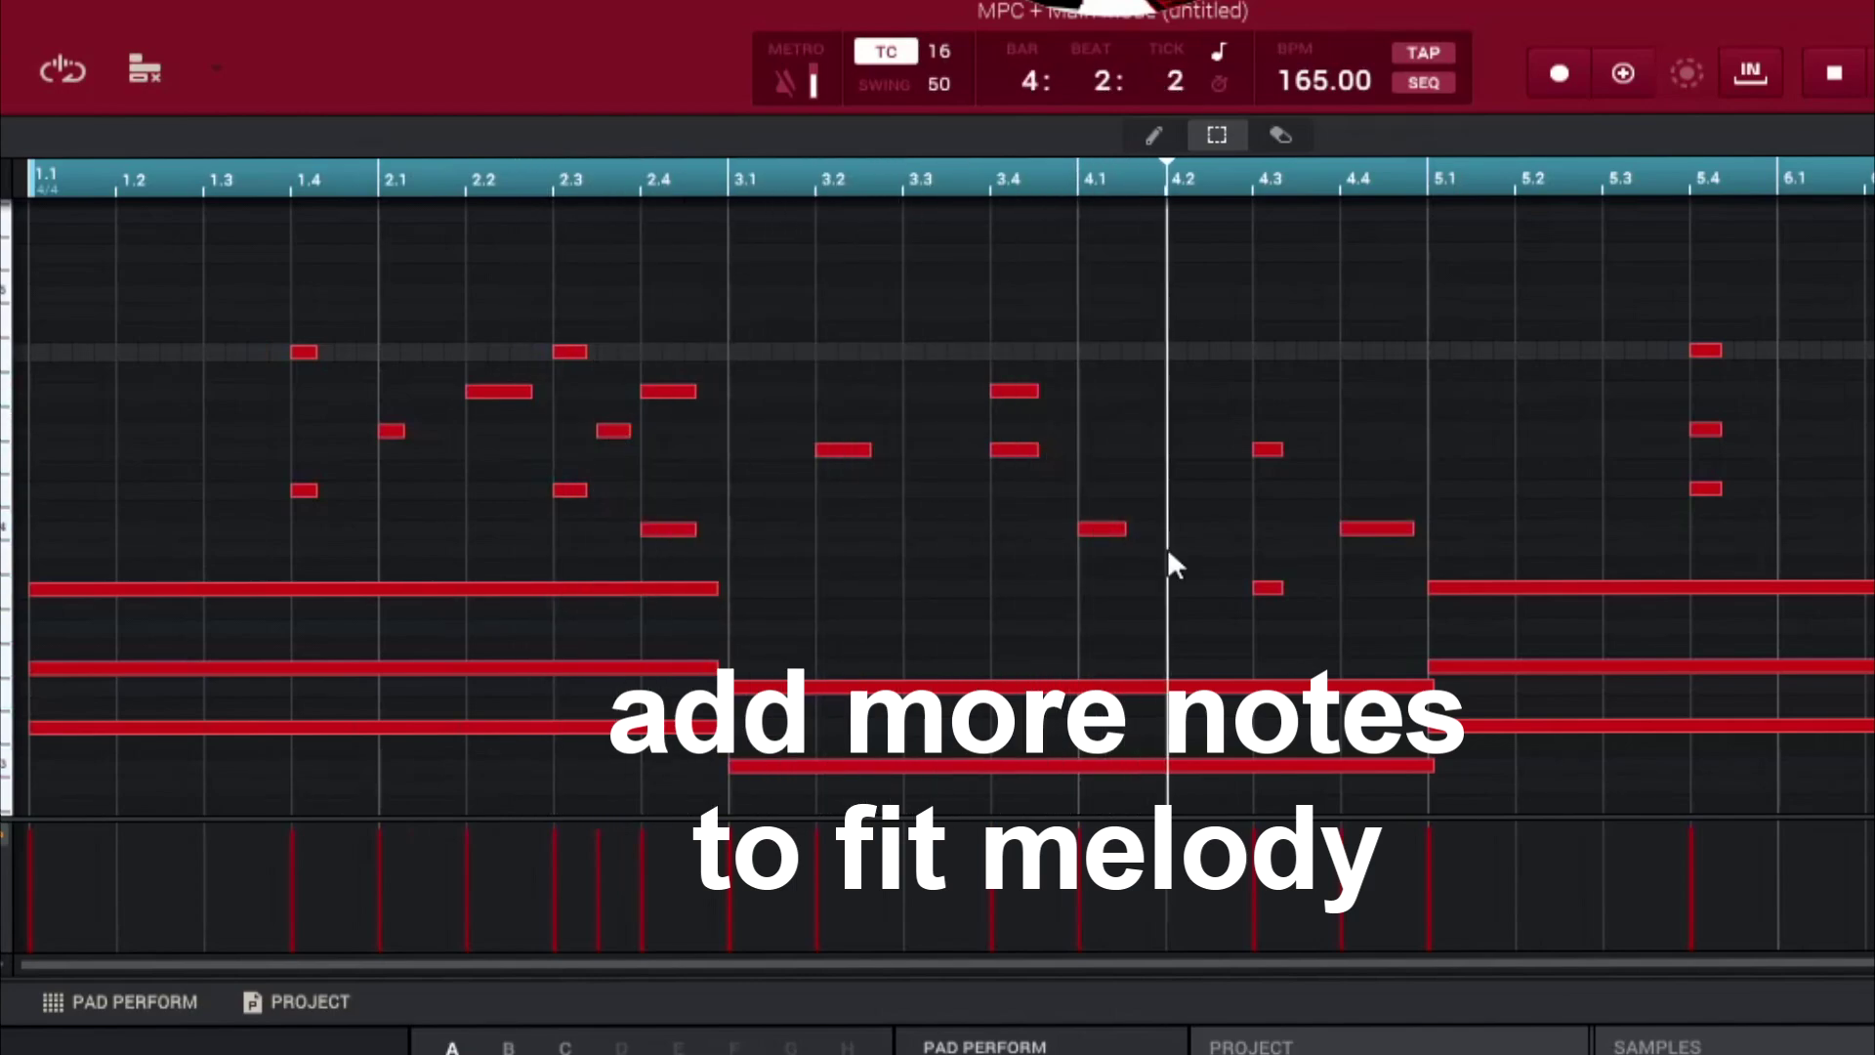
{"action": "left_click_drag", "start_coordinate": [1177, 553], "coordinate": [1250, 532]}
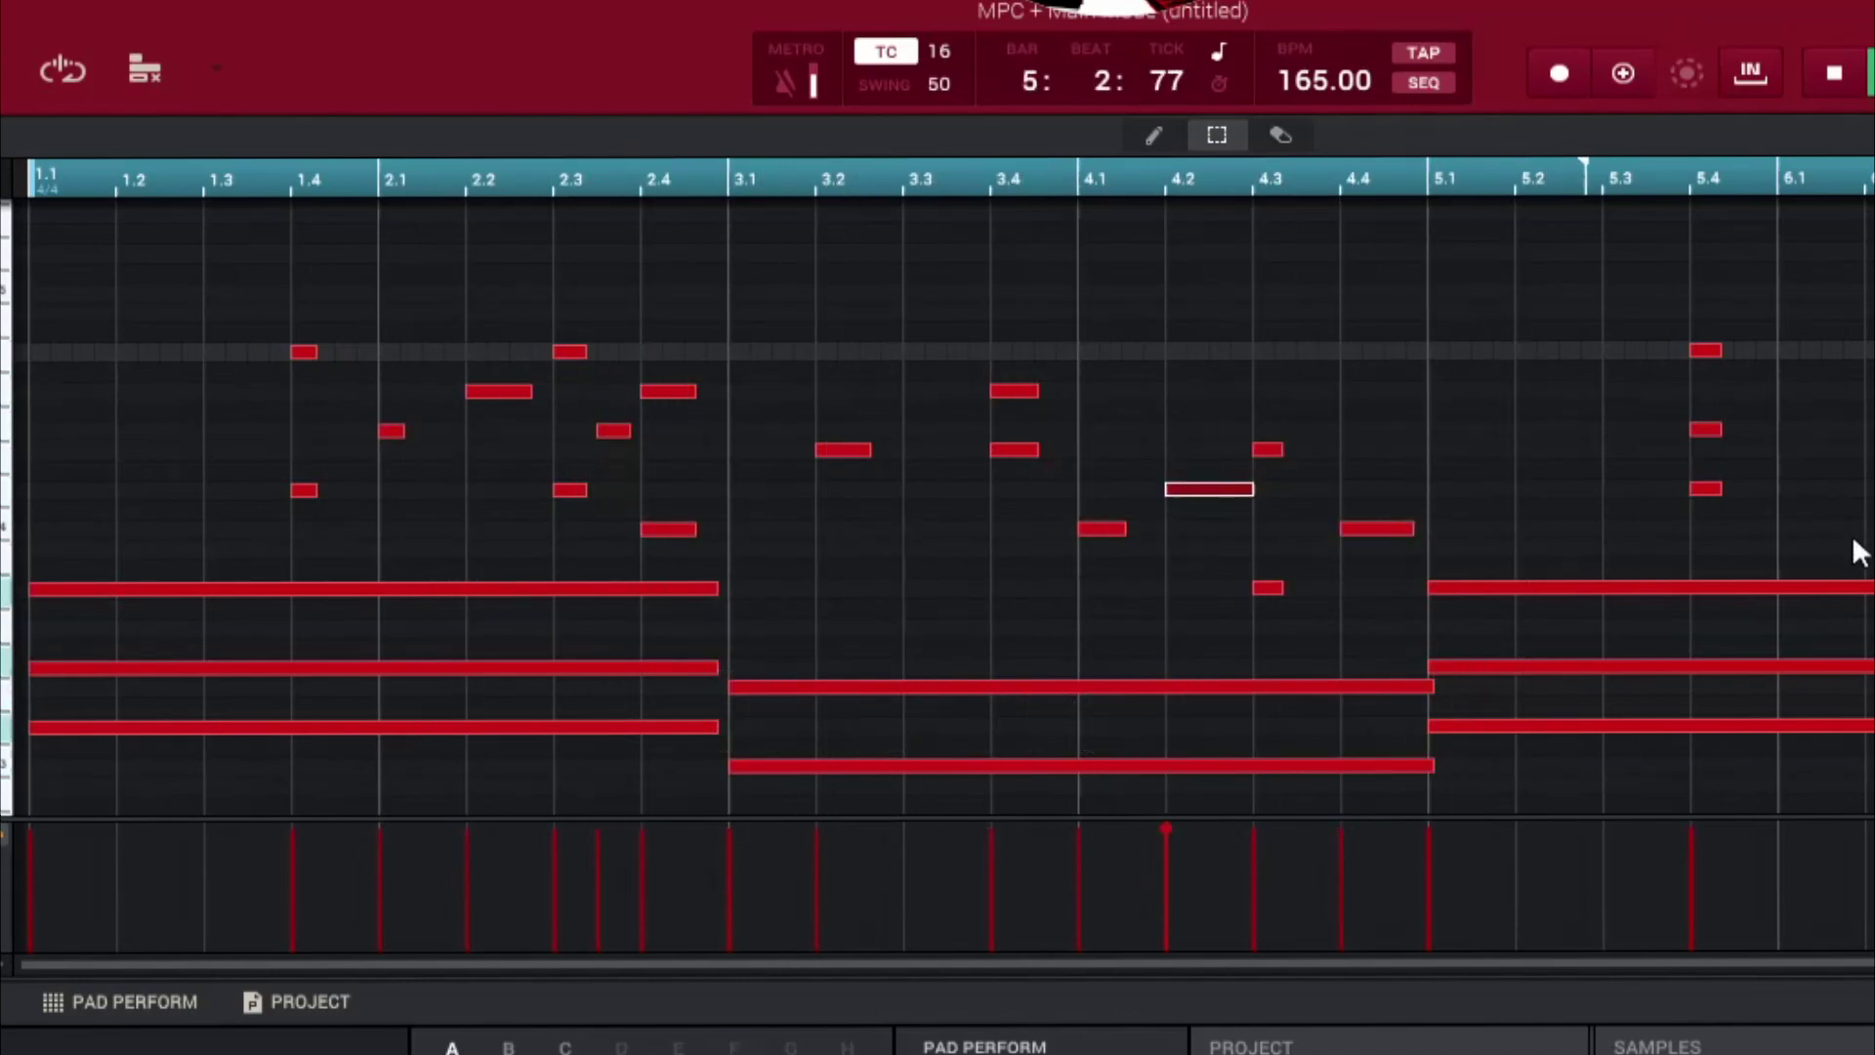
- Trim the starts of the middle sustained chord notes in bars 1, 3 and 5 one beat later, to 1.2, 3.2 and 5.2
{"action": "scroll", "coordinate": [1490, 486], "scroll_direction": "down", "scroll_amount": 1}
{"action": "left_click", "coordinate": [146, 621]}
{"action": "scroll", "coordinate": [147, 621], "scroll_direction": "up", "scroll_amount": 1}
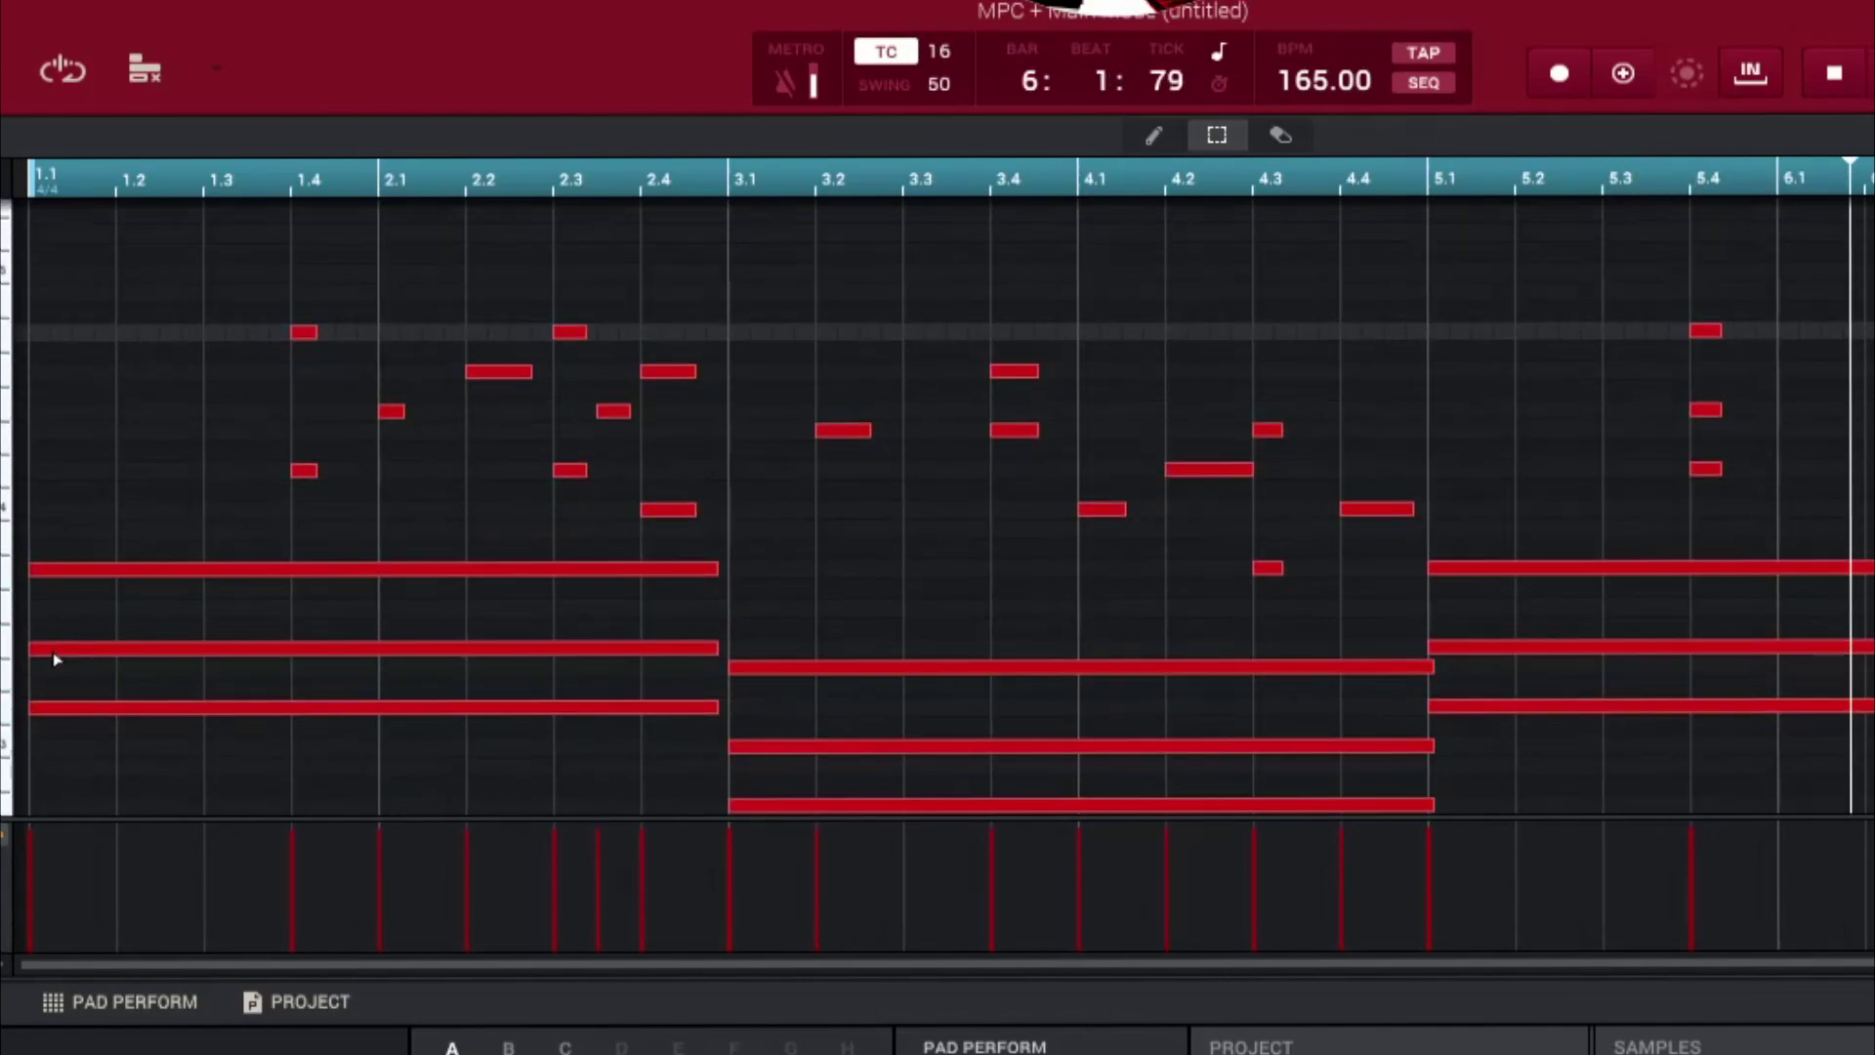
{"action": "left_click_drag", "start_coordinate": [33, 658], "coordinate": [135, 710]}
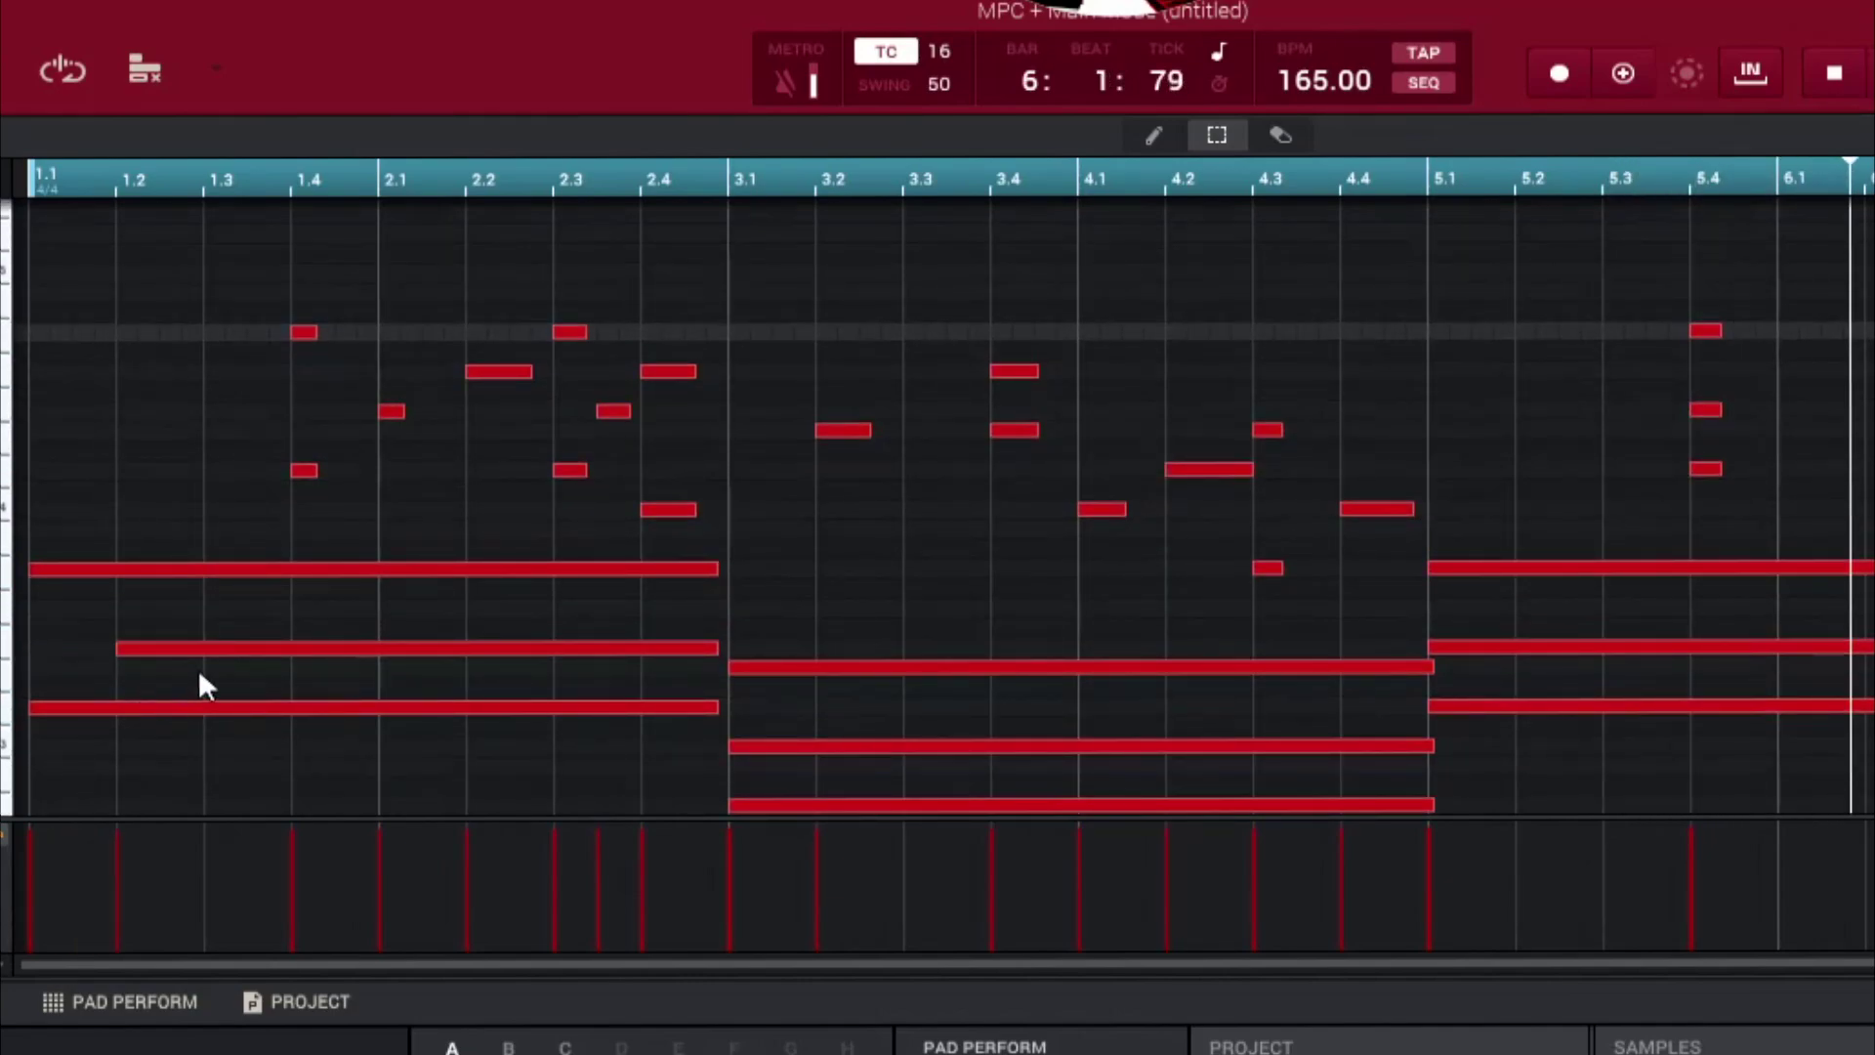
{"action": "key", "text": "space"}
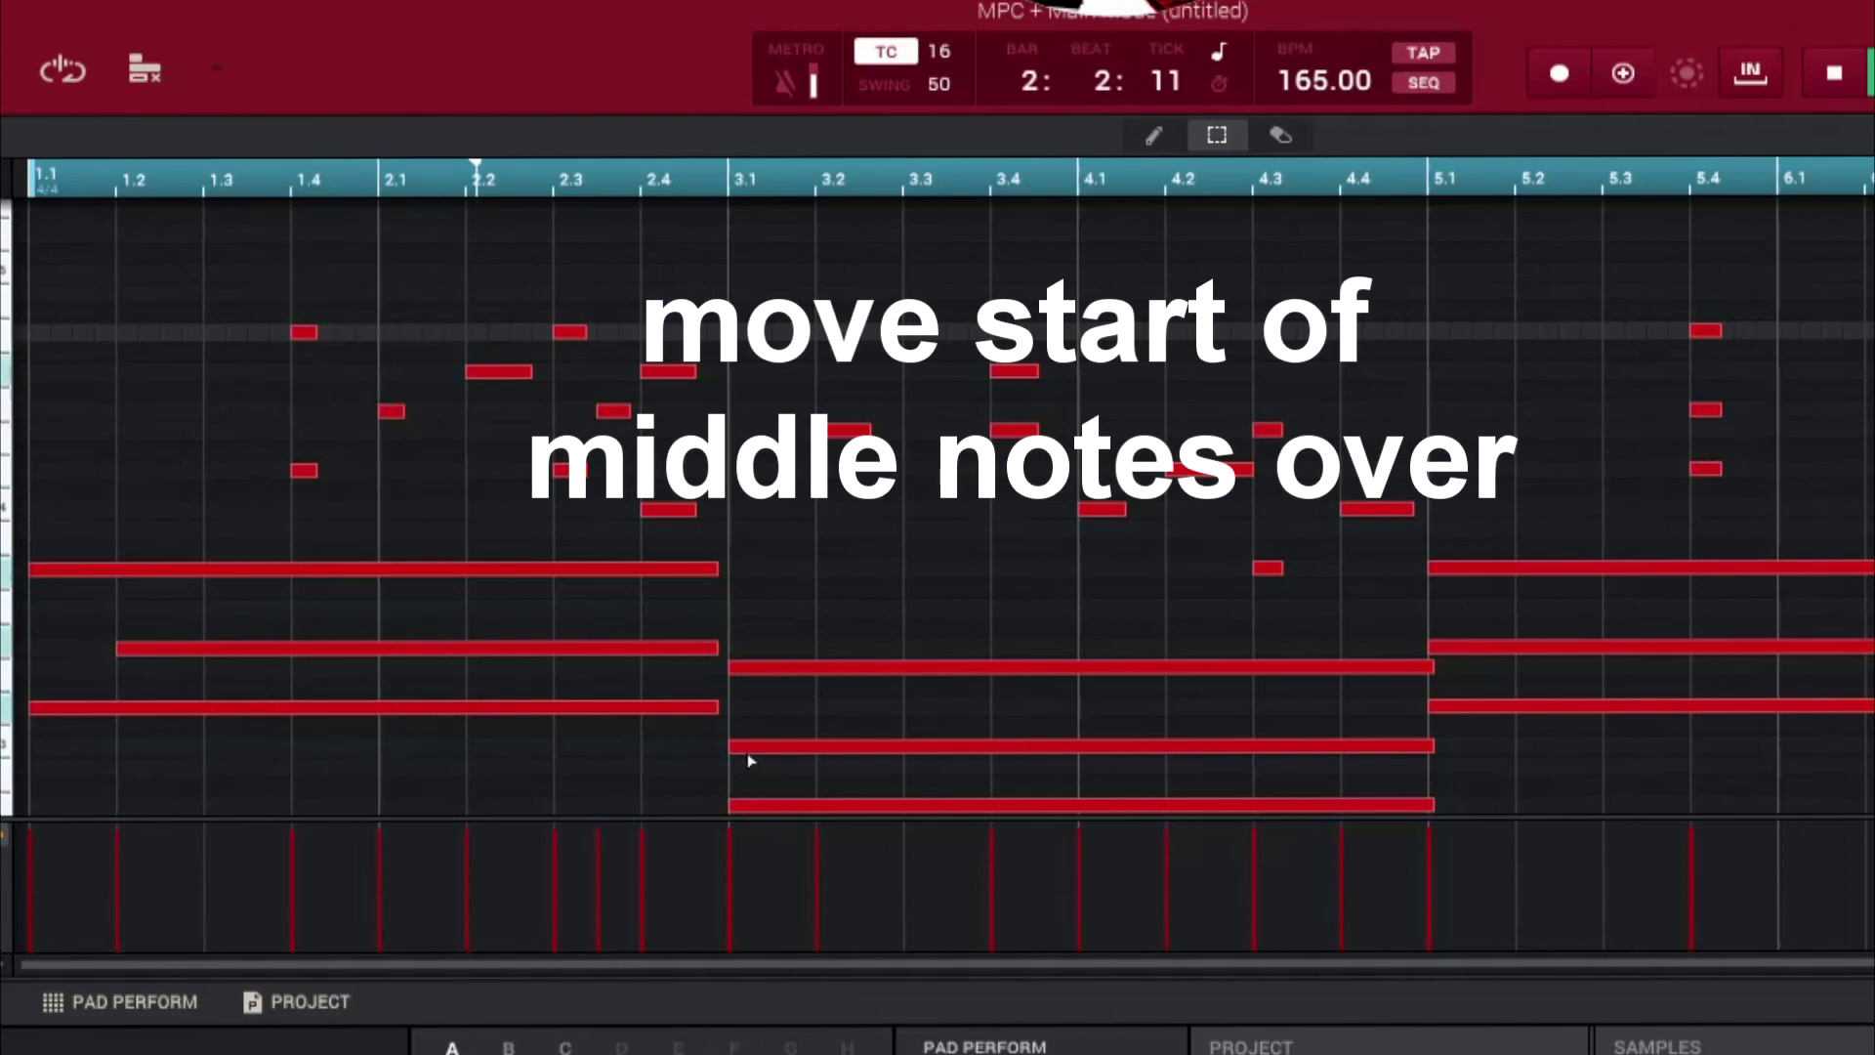
{"action": "left_click_drag", "start_coordinate": [750, 761], "coordinate": [820, 771]}
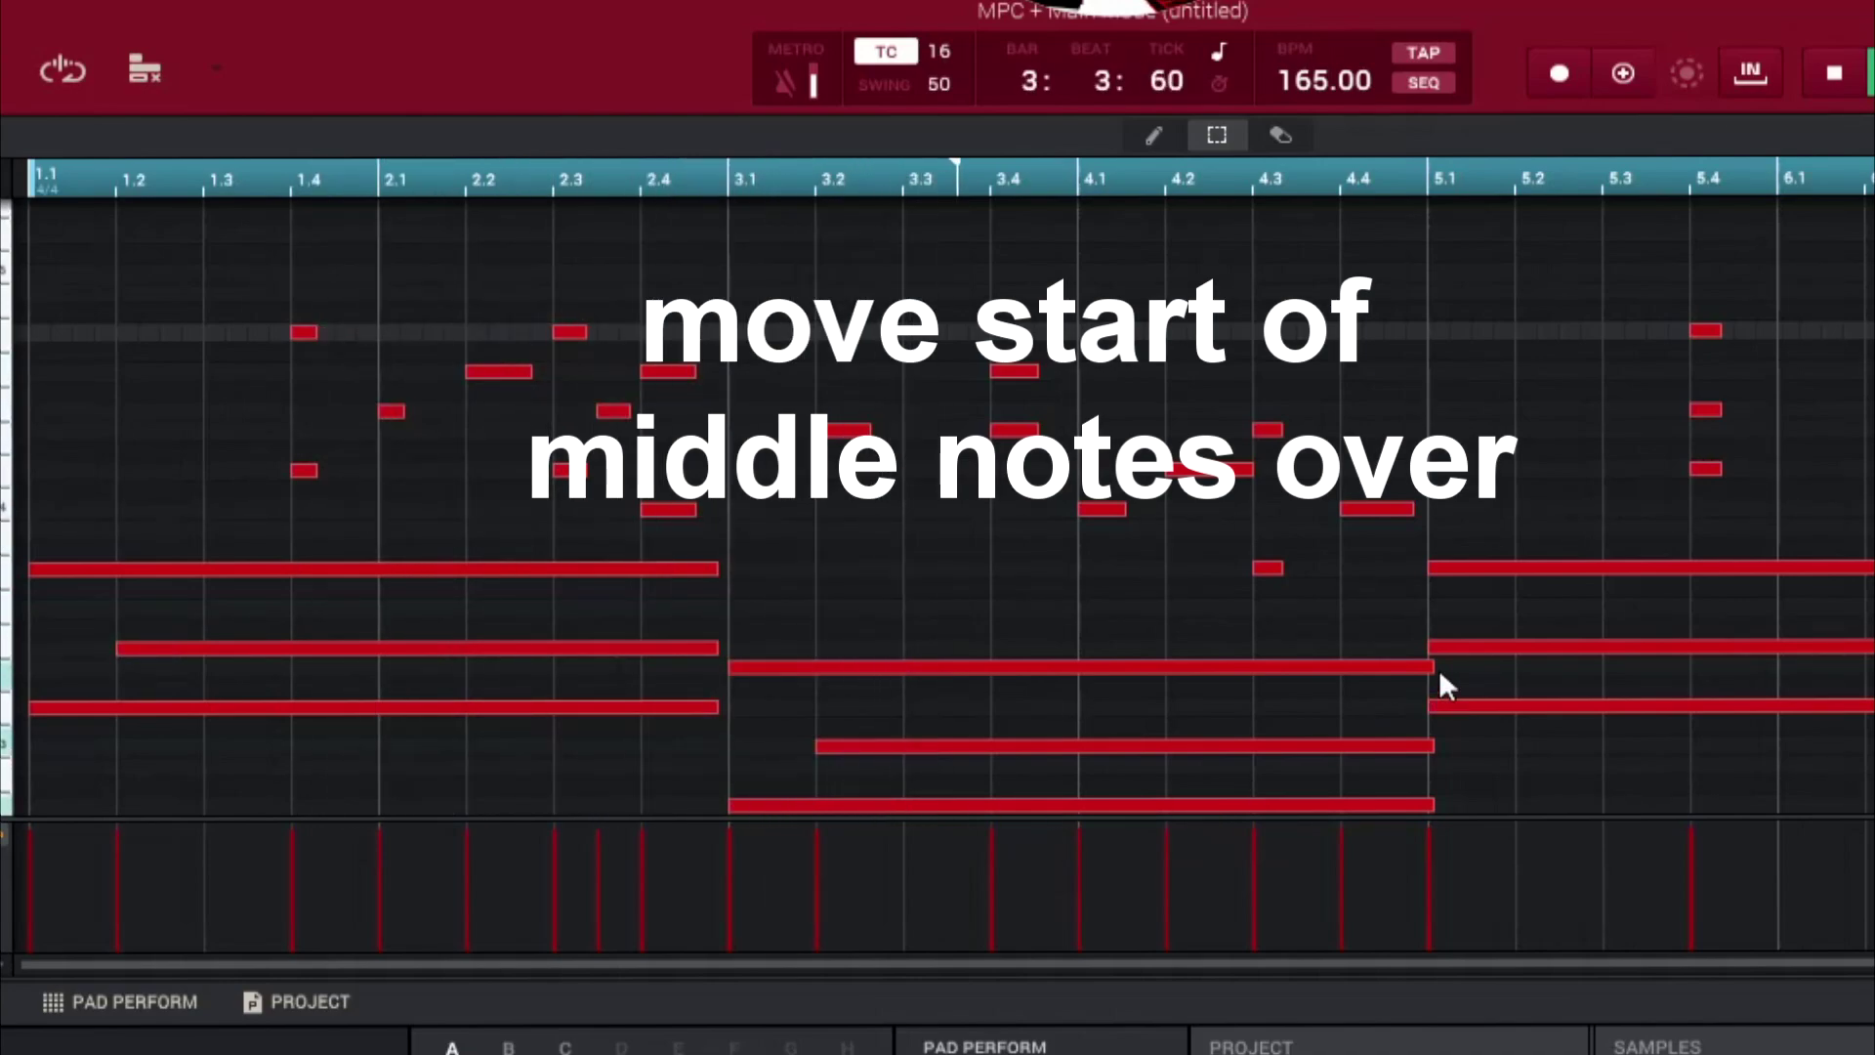
{"action": "left_click_drag", "start_coordinate": [1423, 649], "coordinate": [1519, 683]}
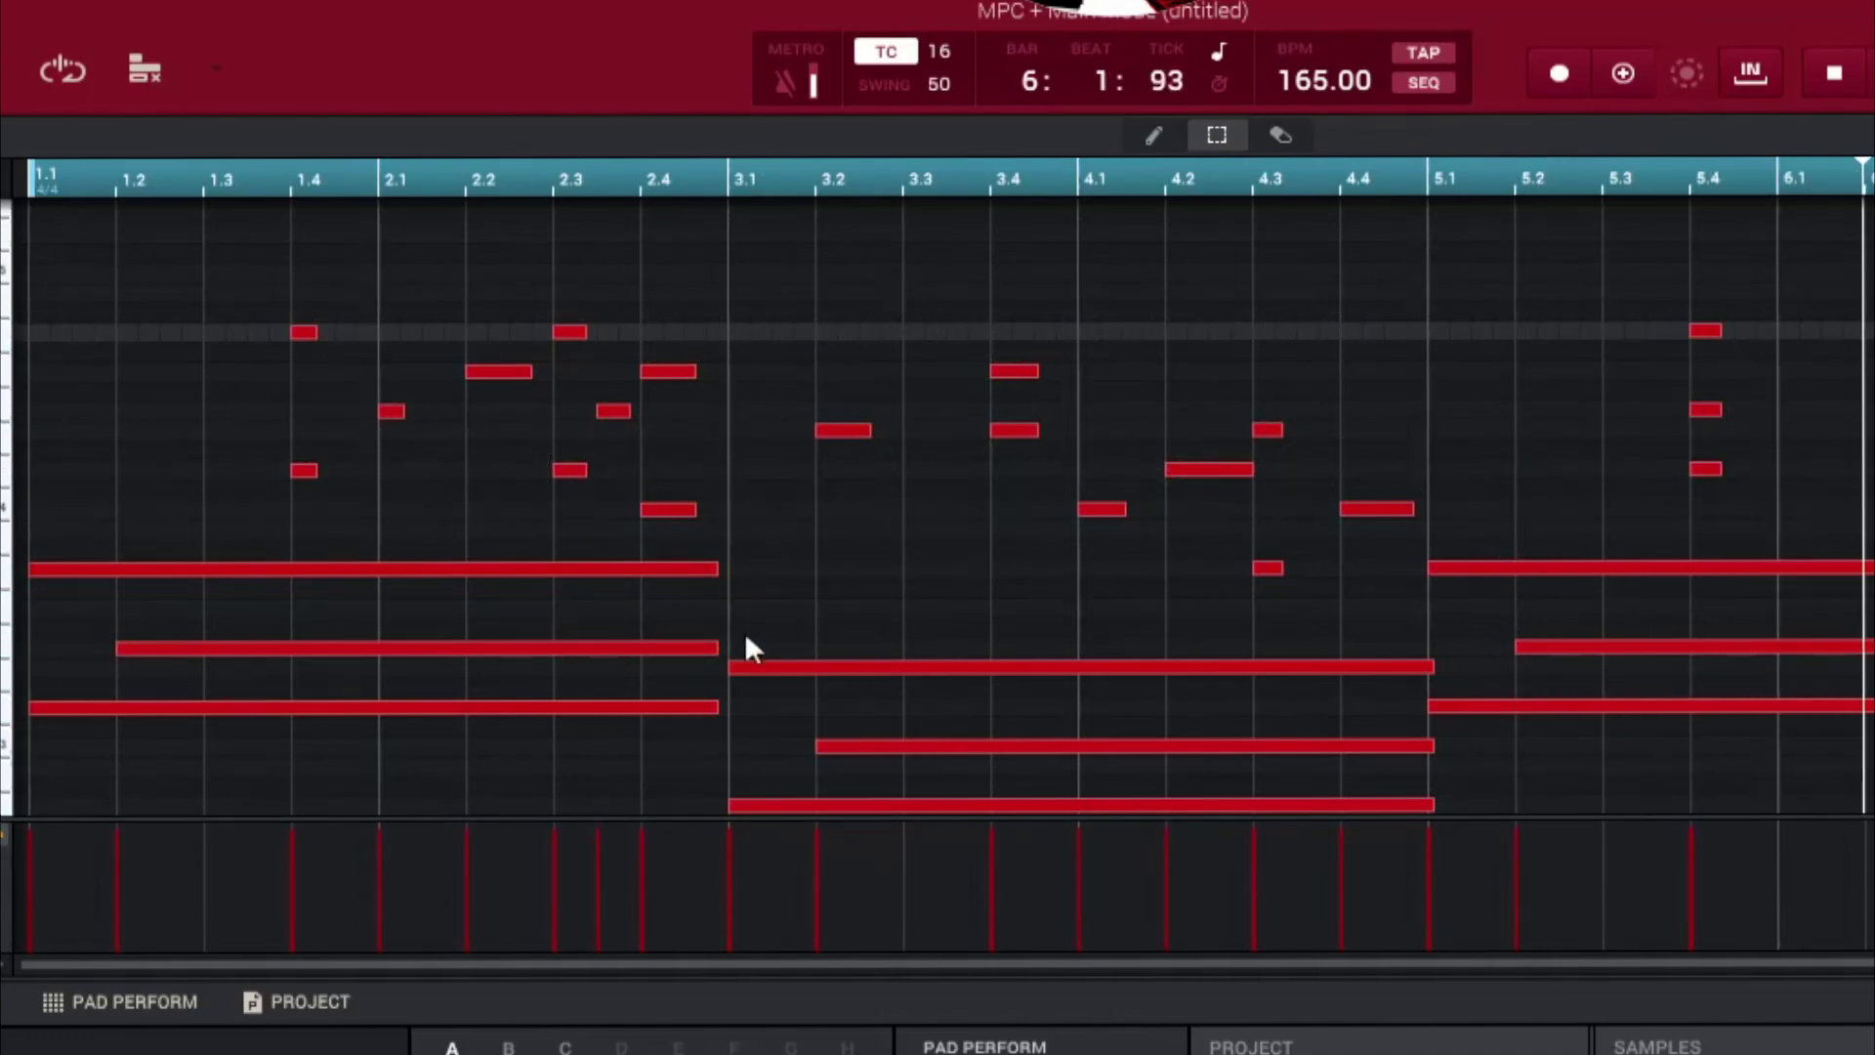
- Mark out the first-half notes before 5.1 and move the playhead through both halves of the sequence
{"action": "scroll", "coordinate": [1535, 522], "scroll_direction": "up", "scroll_amount": 1}
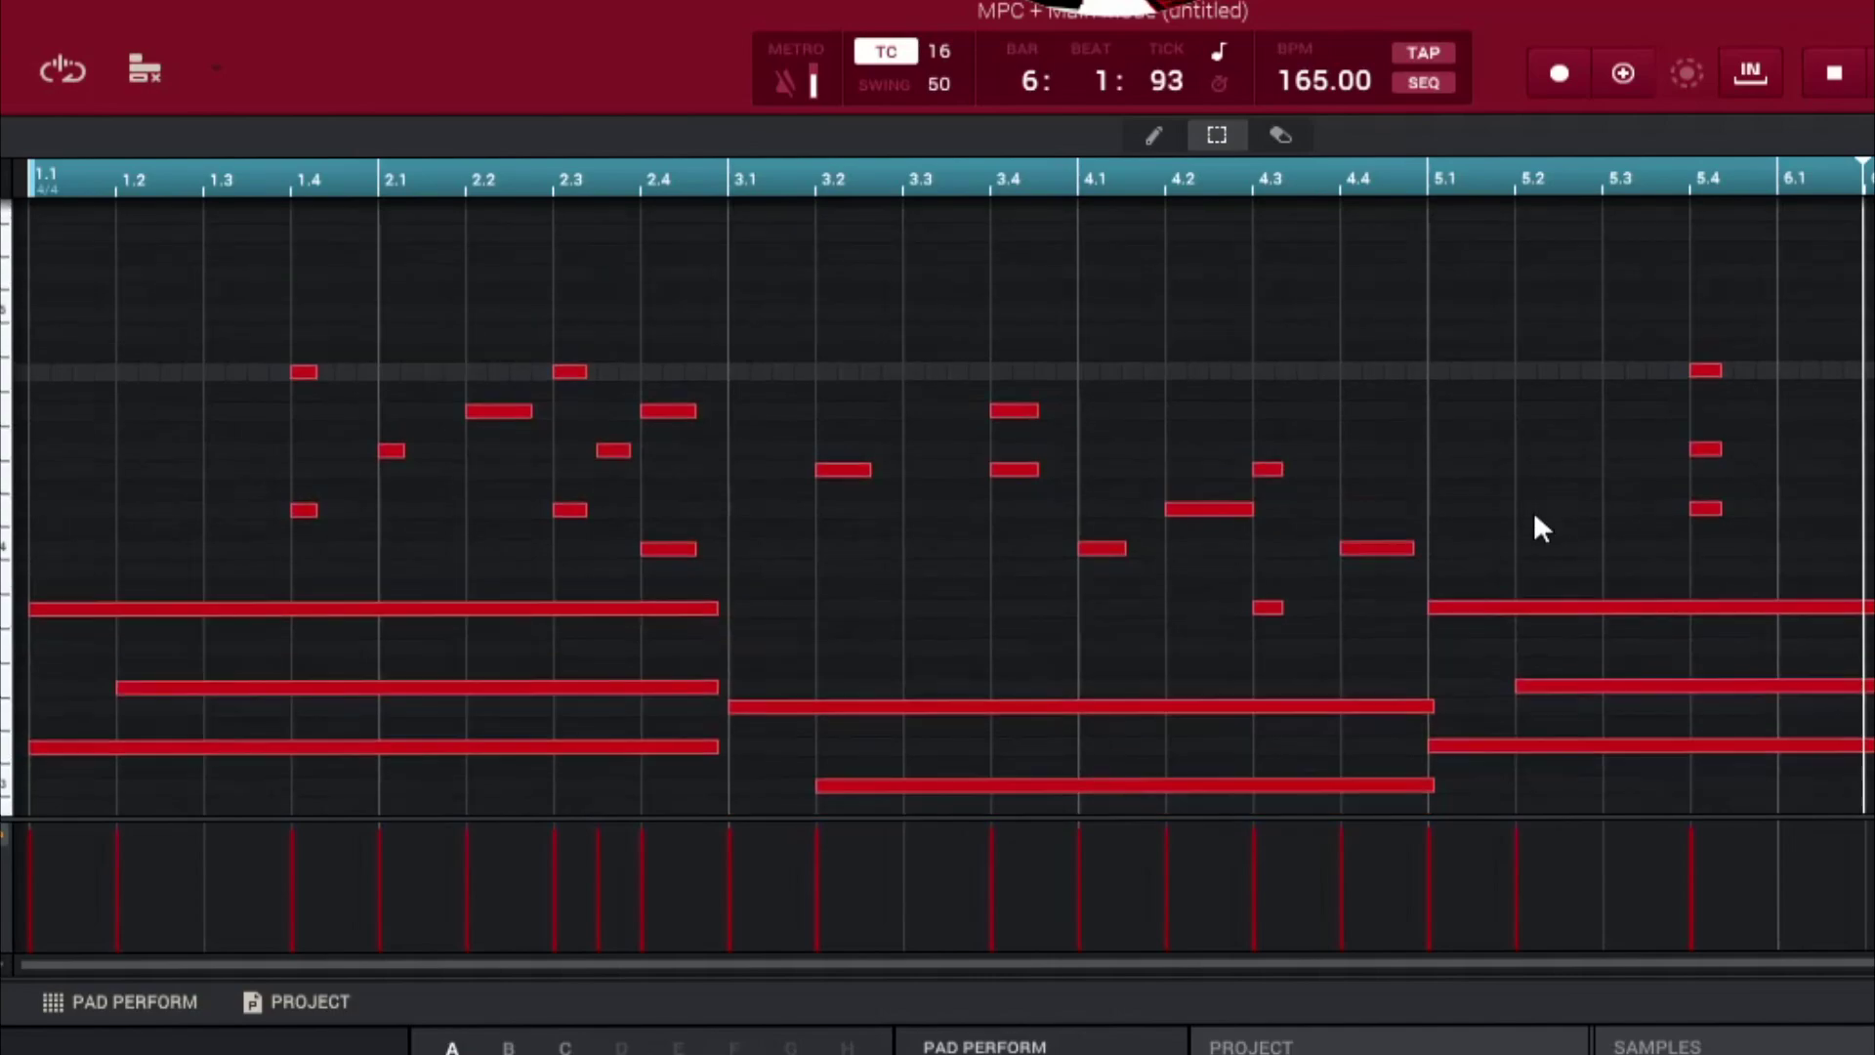
{"action": "left_click_drag", "start_coordinate": [211, 243], "coordinate": [1414, 631]}
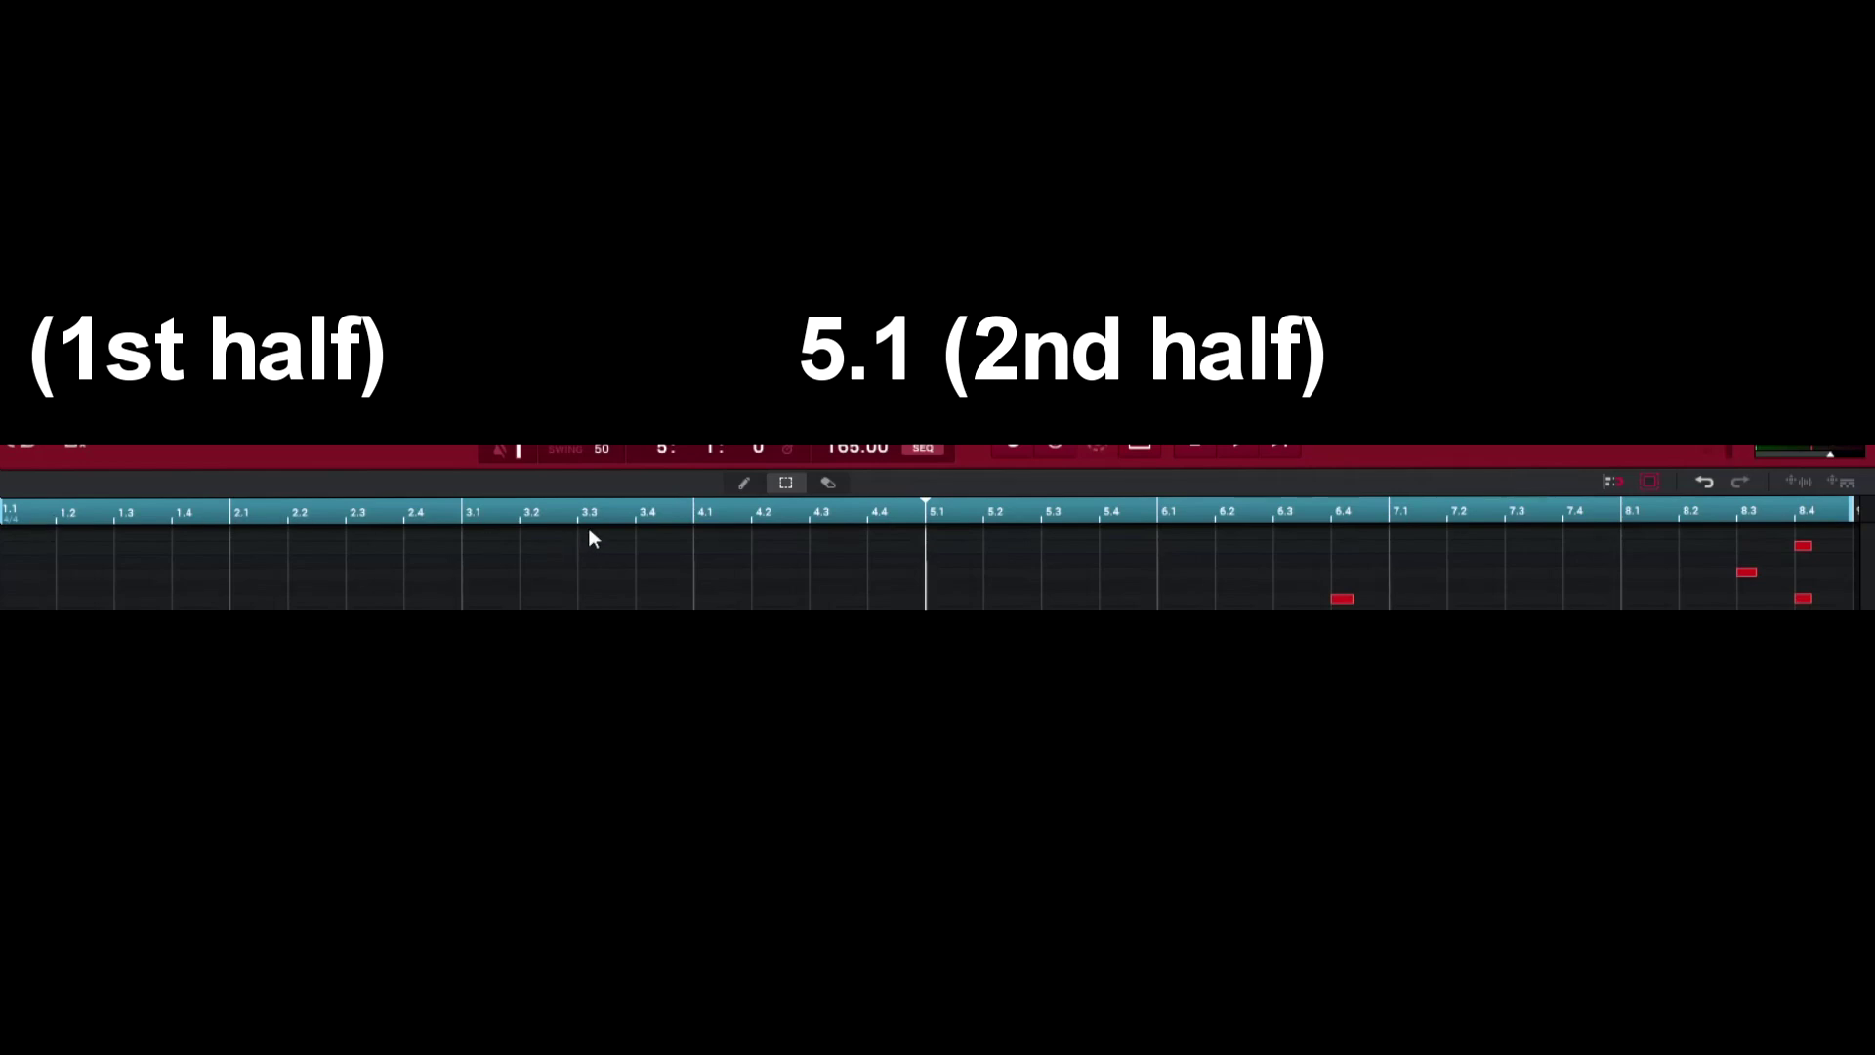
{"action": "left_click_drag", "start_coordinate": [593, 514], "coordinate": [821, 543]}
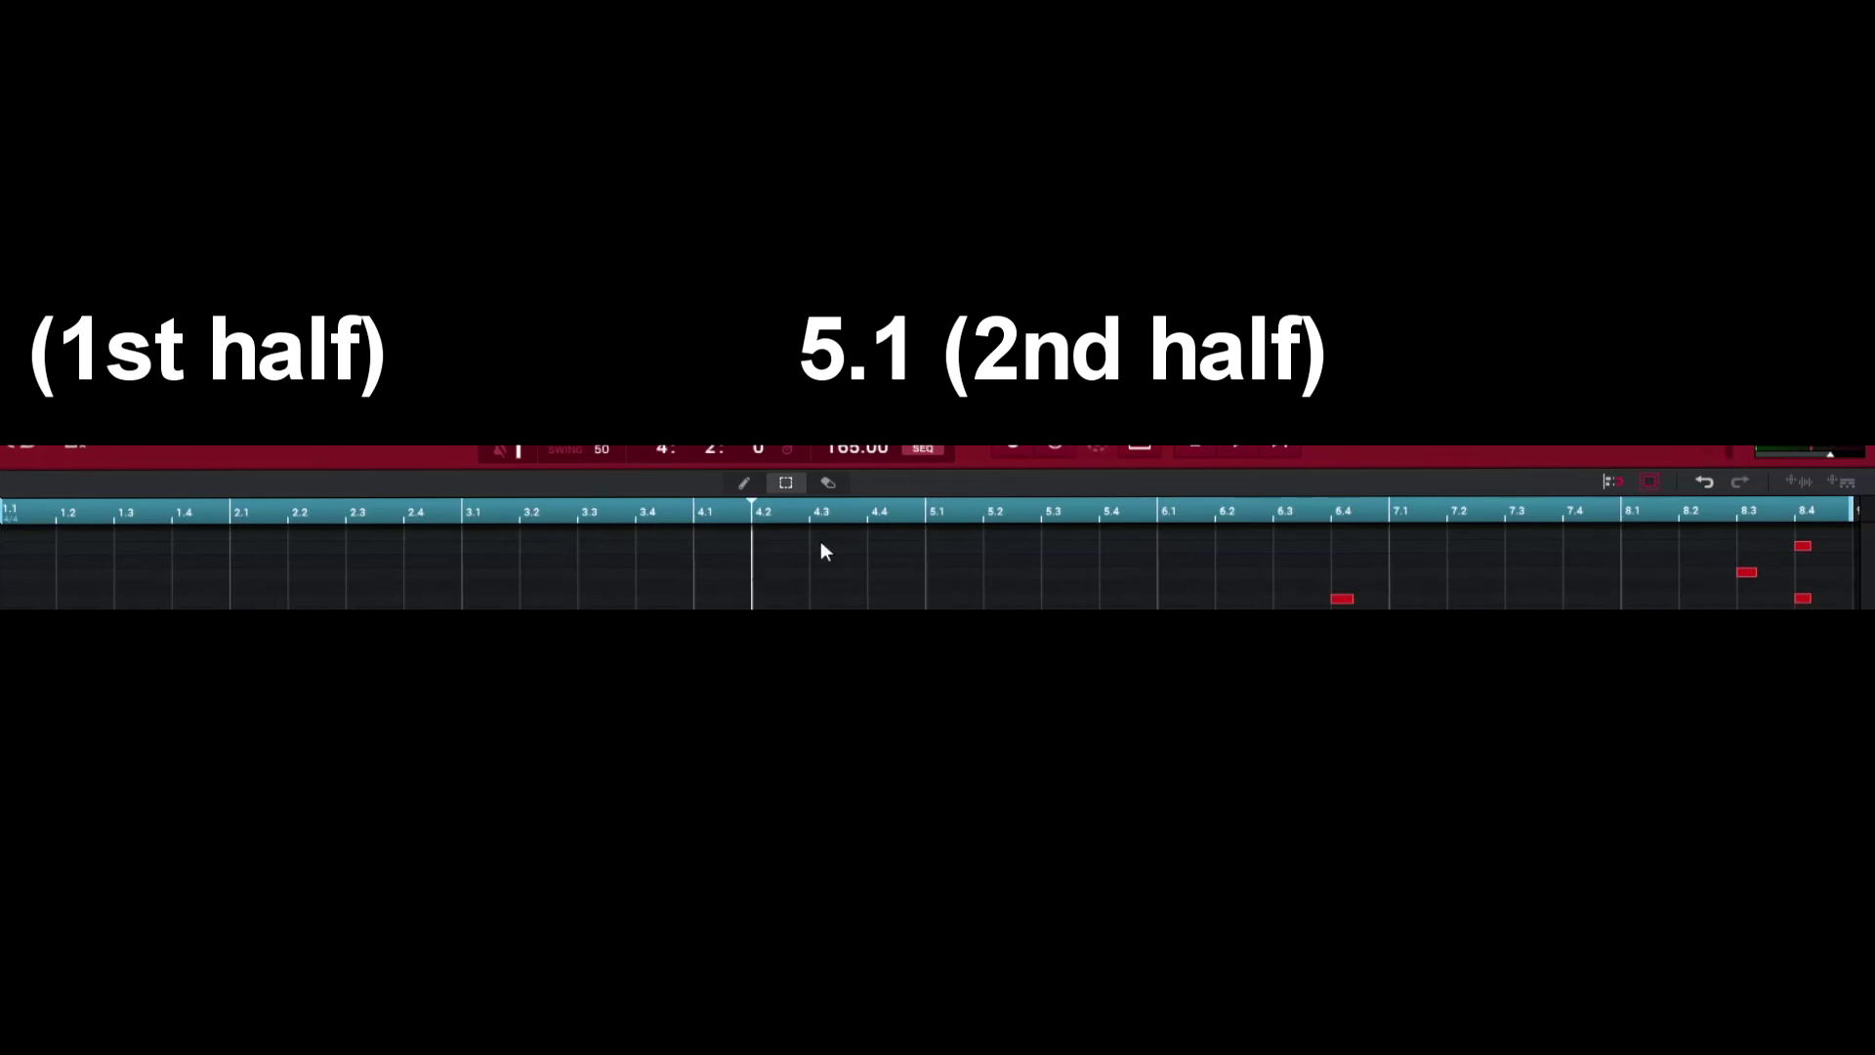
{"action": "left_click", "coordinate": [995, 512]}
{"action": "left_click", "coordinate": [1471, 509]}
- Delete the second-half notes from 5.1 onward, except the short melody notes at 8.3 and 8.4
{"action": "scroll", "coordinate": [992, 414], "scroll_direction": "down", "scroll_amount": 2}
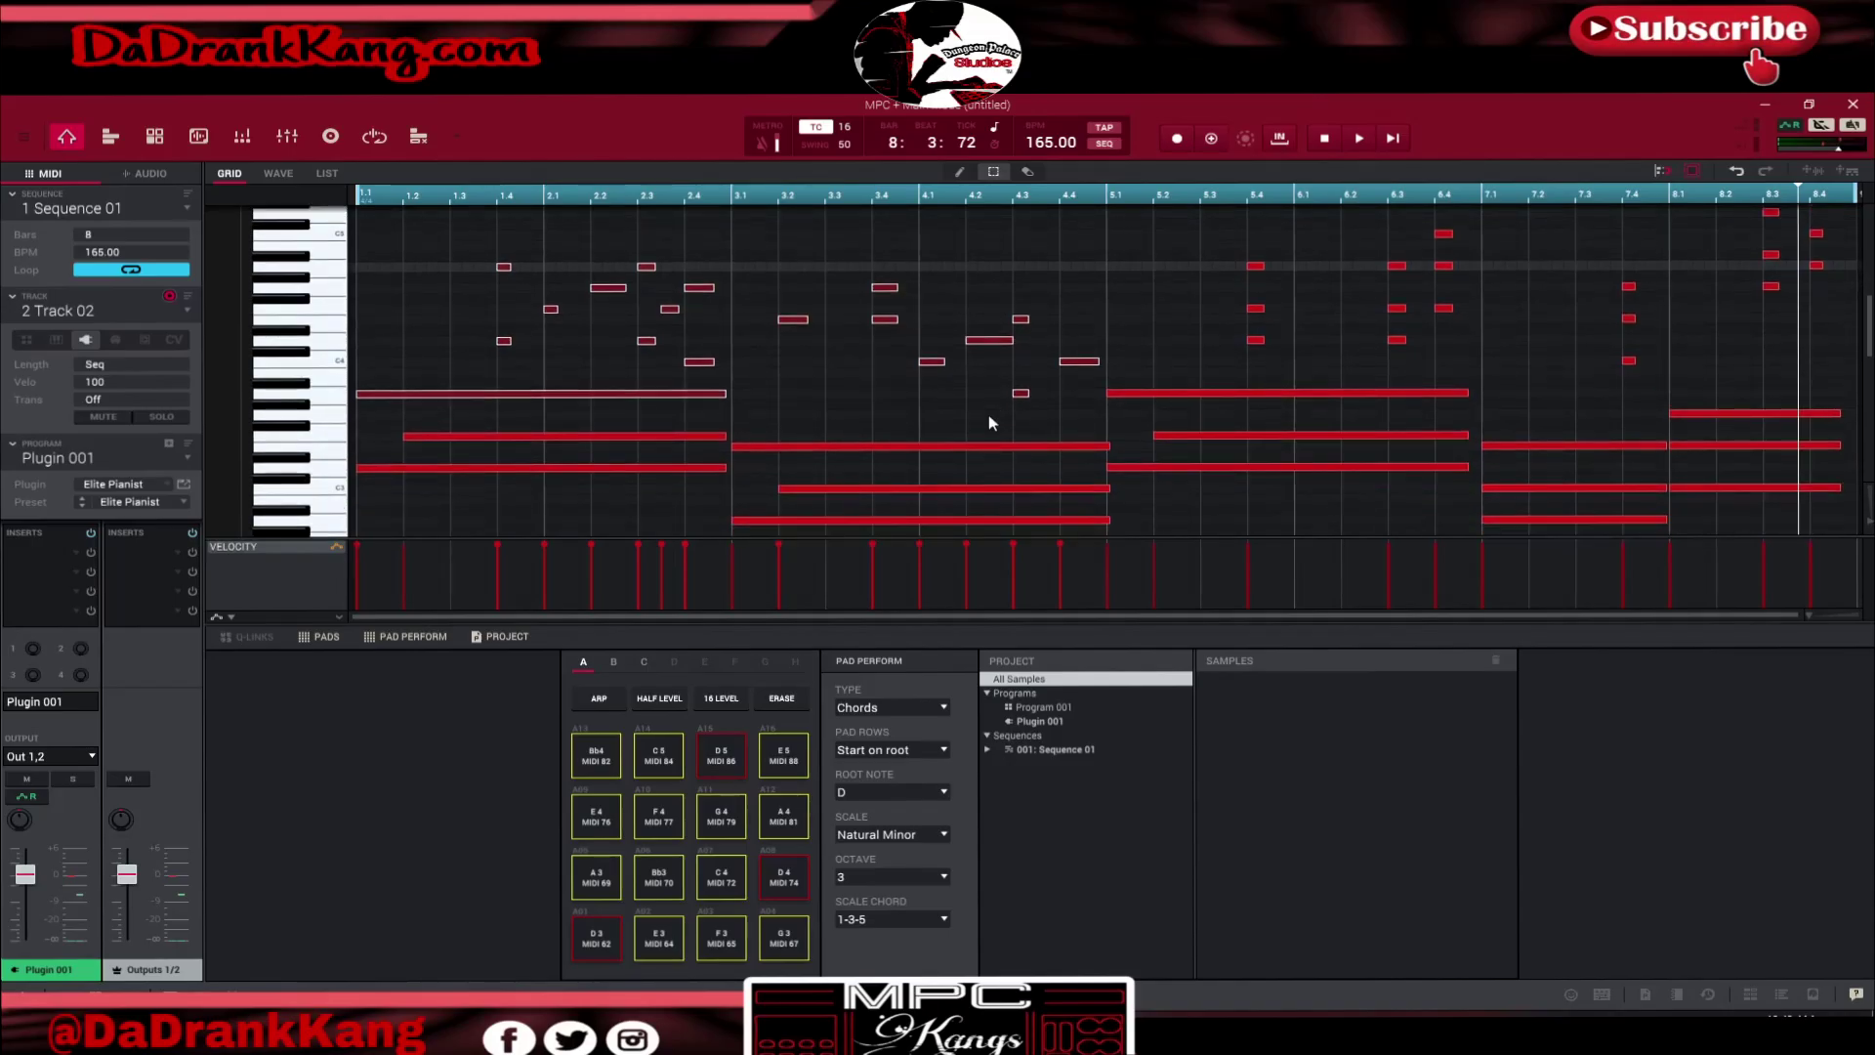
{"action": "scroll", "coordinate": [1274, 389], "scroll_direction": "up", "scroll_amount": 3}
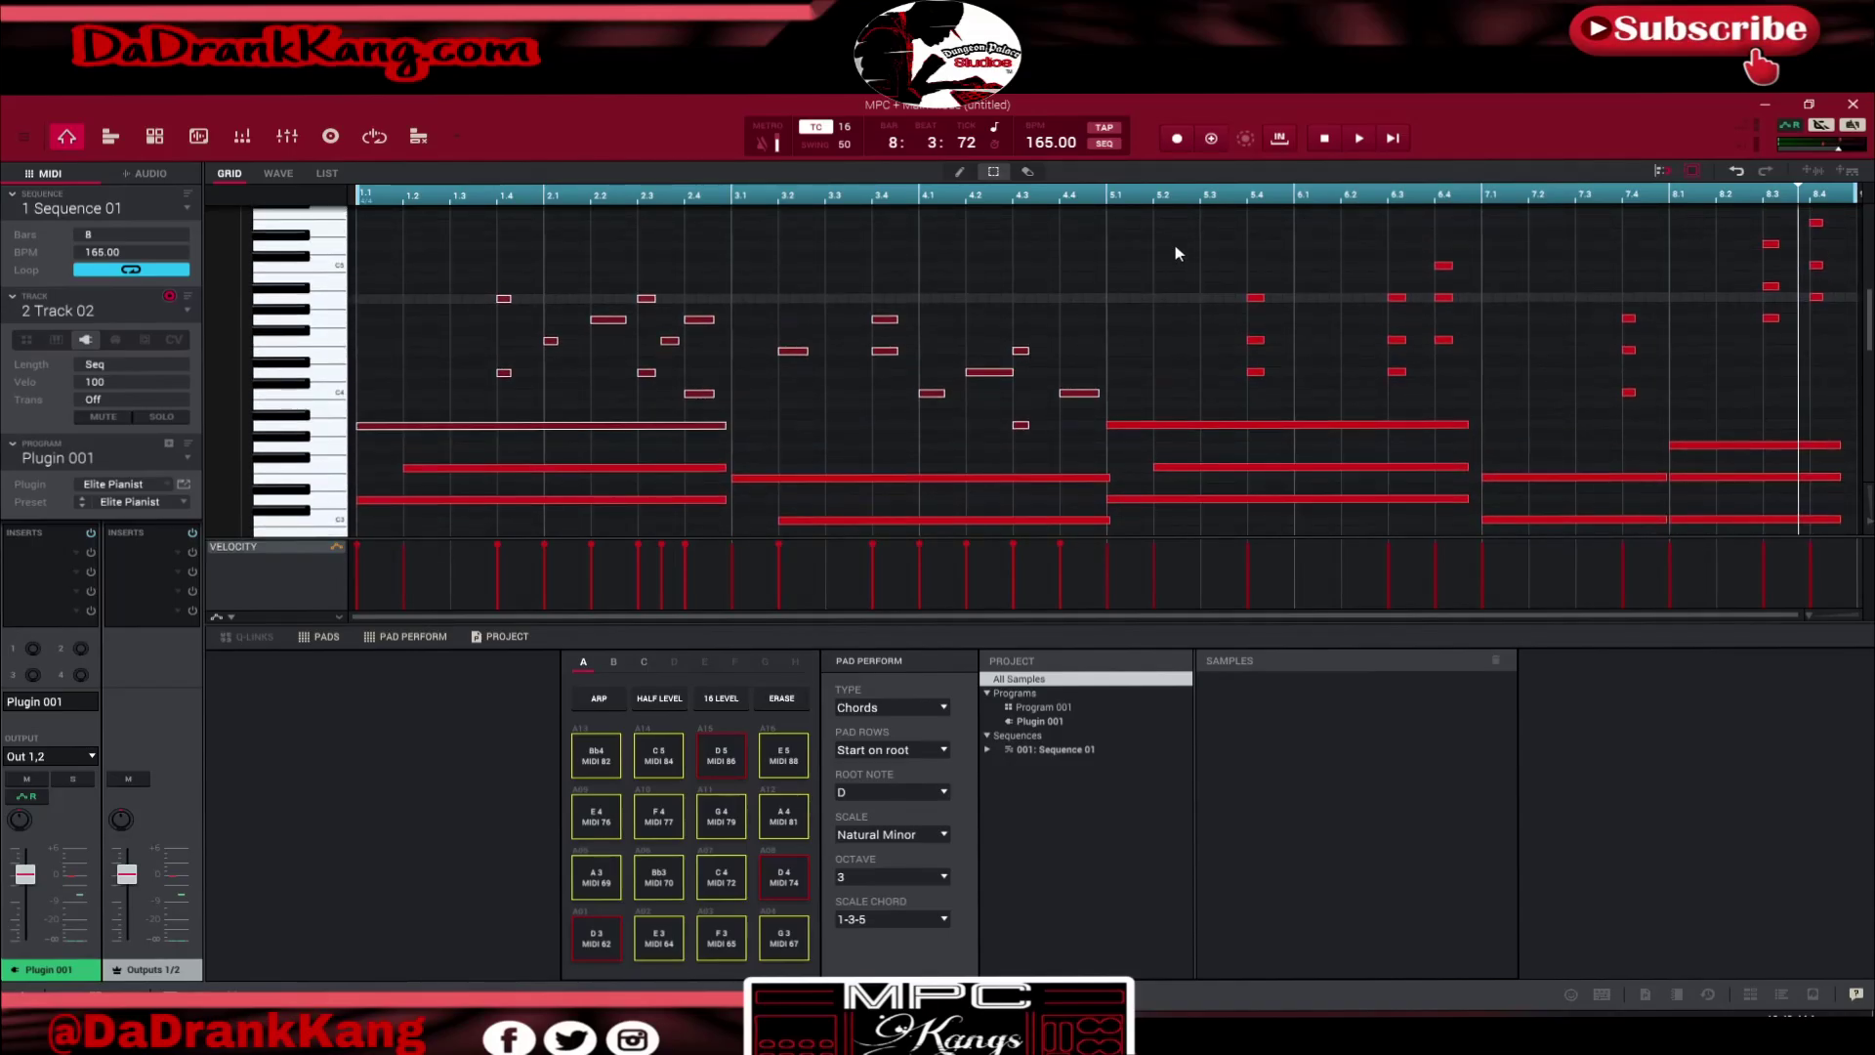
{"action": "left_click_drag", "start_coordinate": [1175, 216], "coordinate": [1719, 516]}
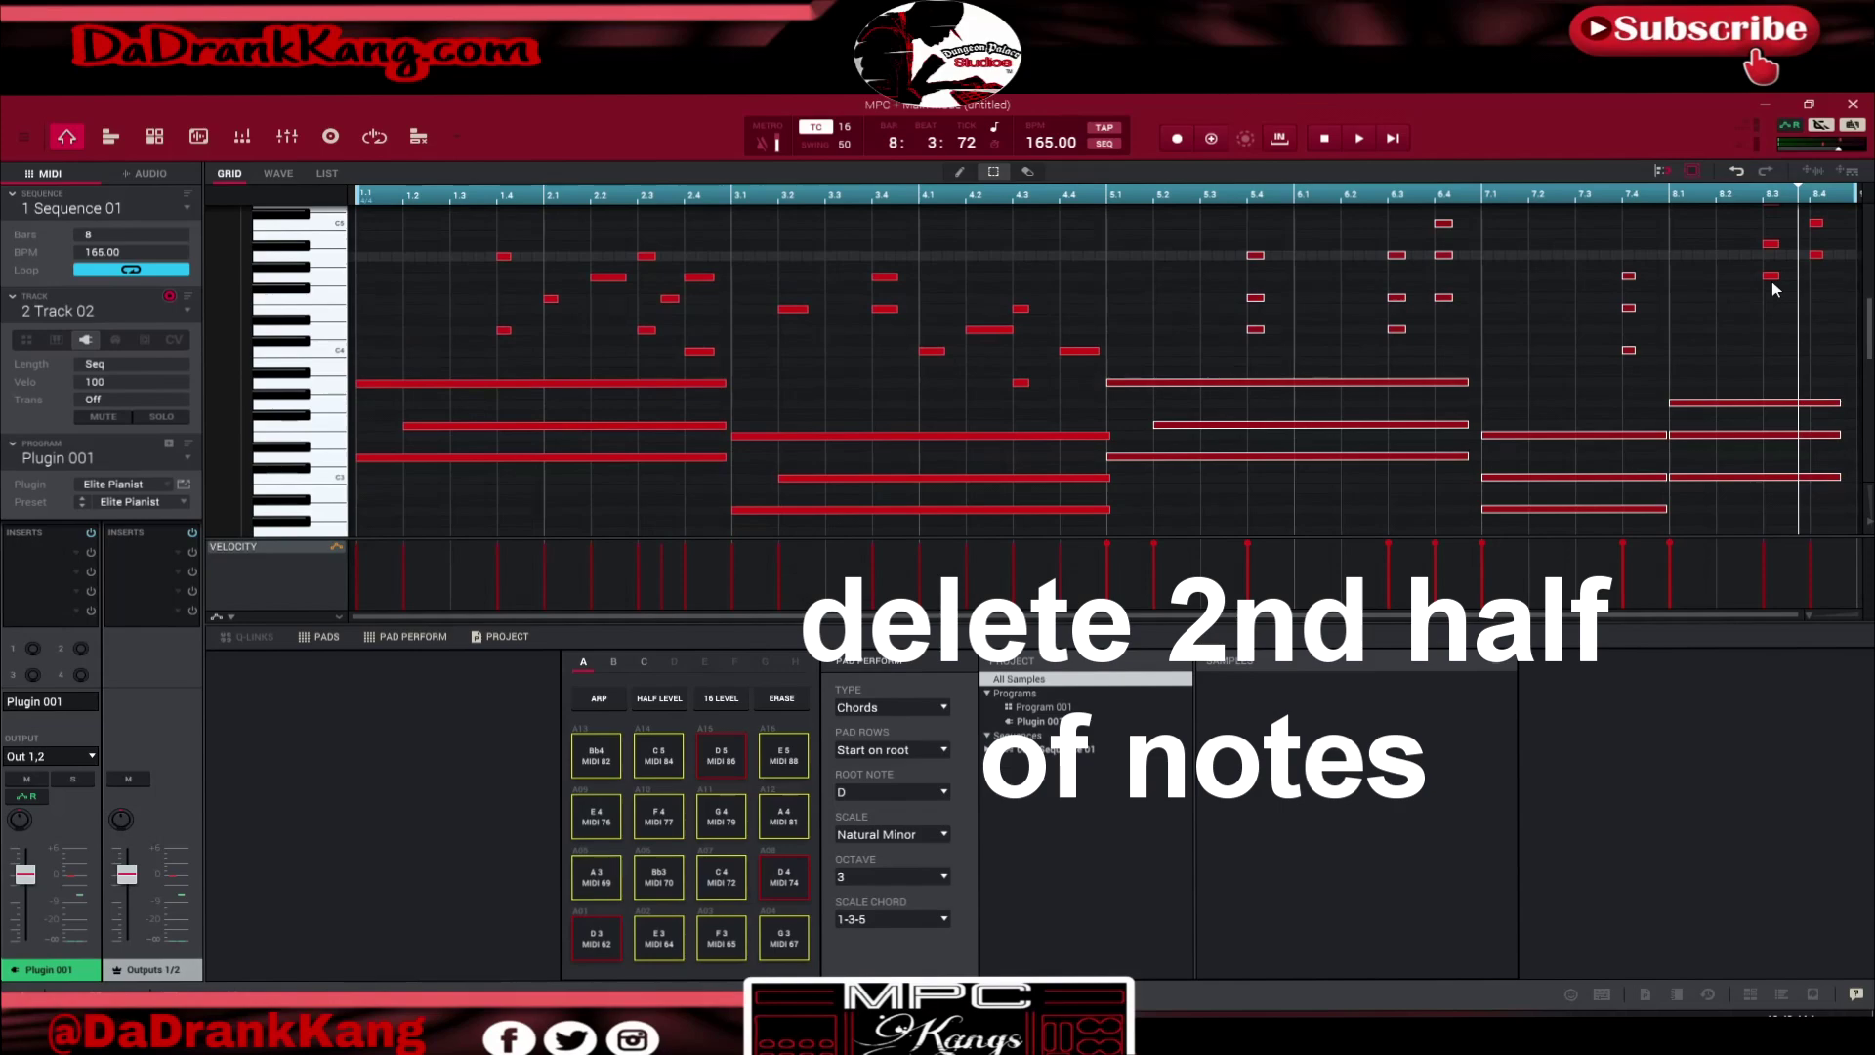
{"action": "key", "text": "Delete"}
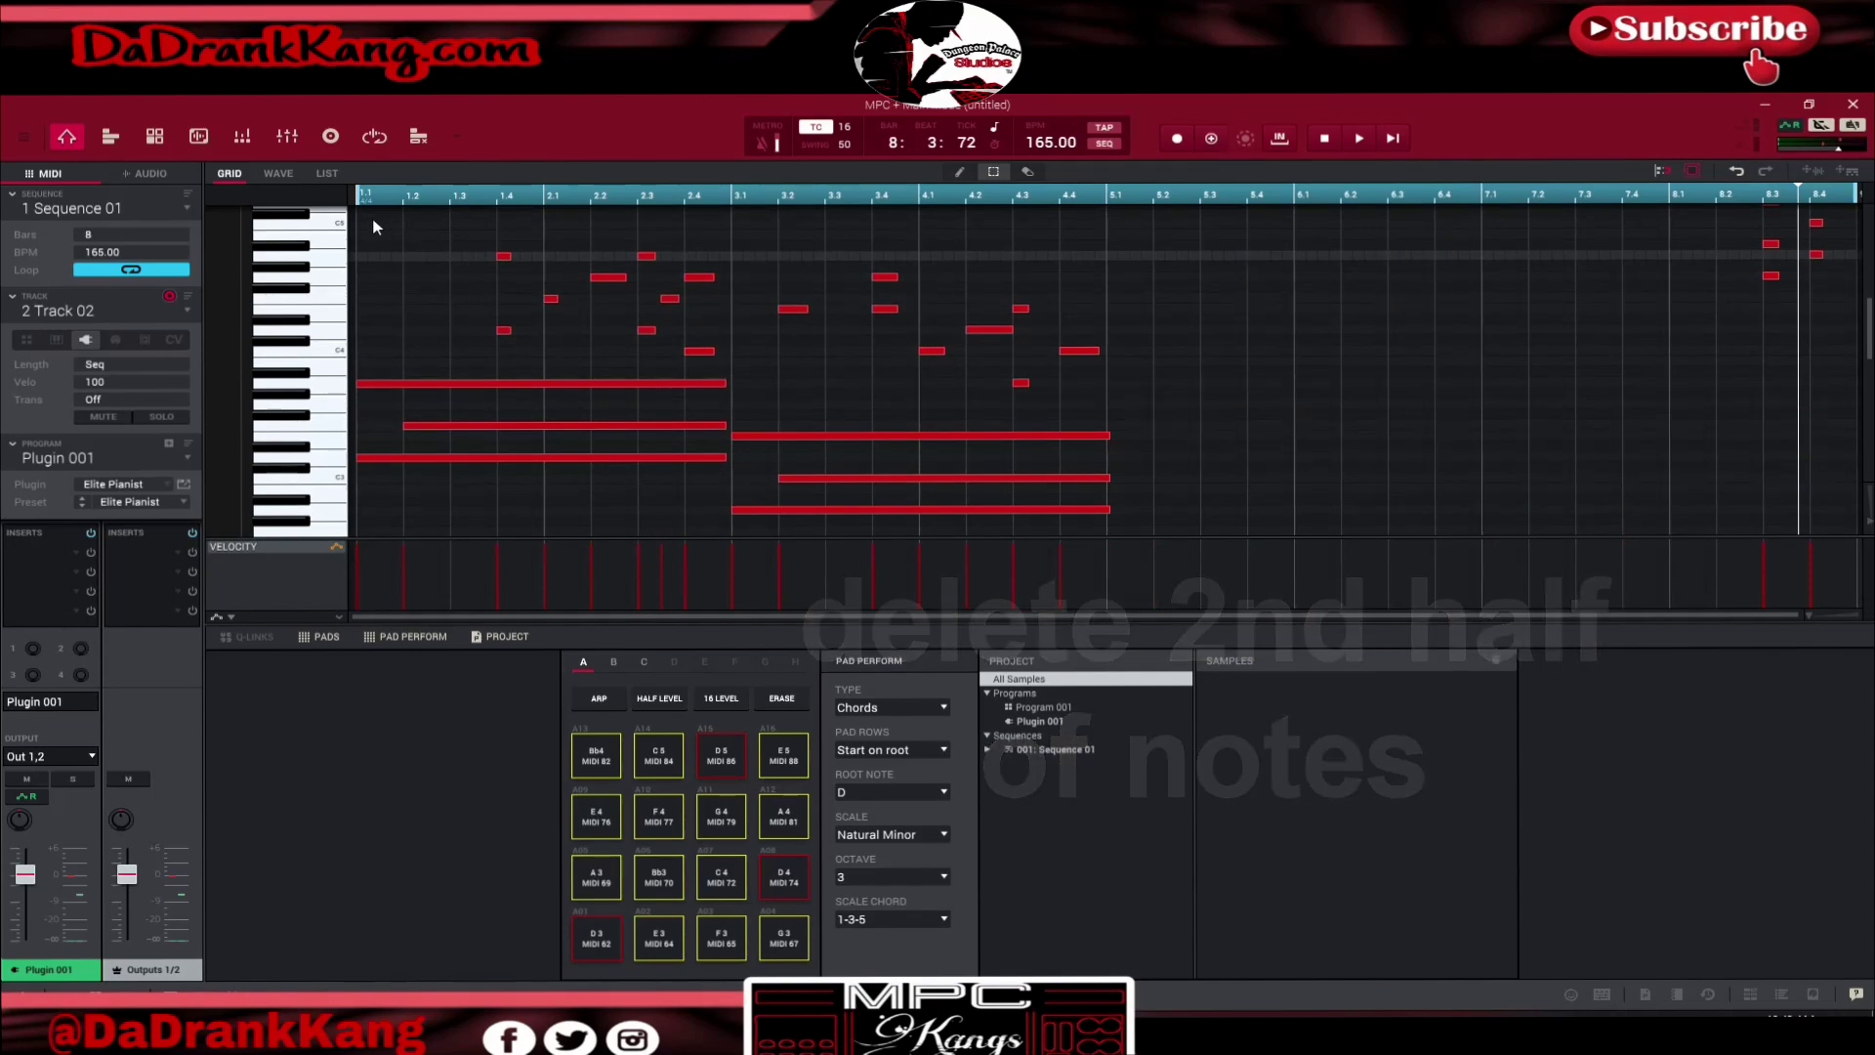
- Duplicate all notes of bars 1 to 4 and nudge the copies earlier so they start exactly at 5.1
{"action": "left_click_drag", "start_coordinate": [372, 216], "coordinate": [1126, 529]}
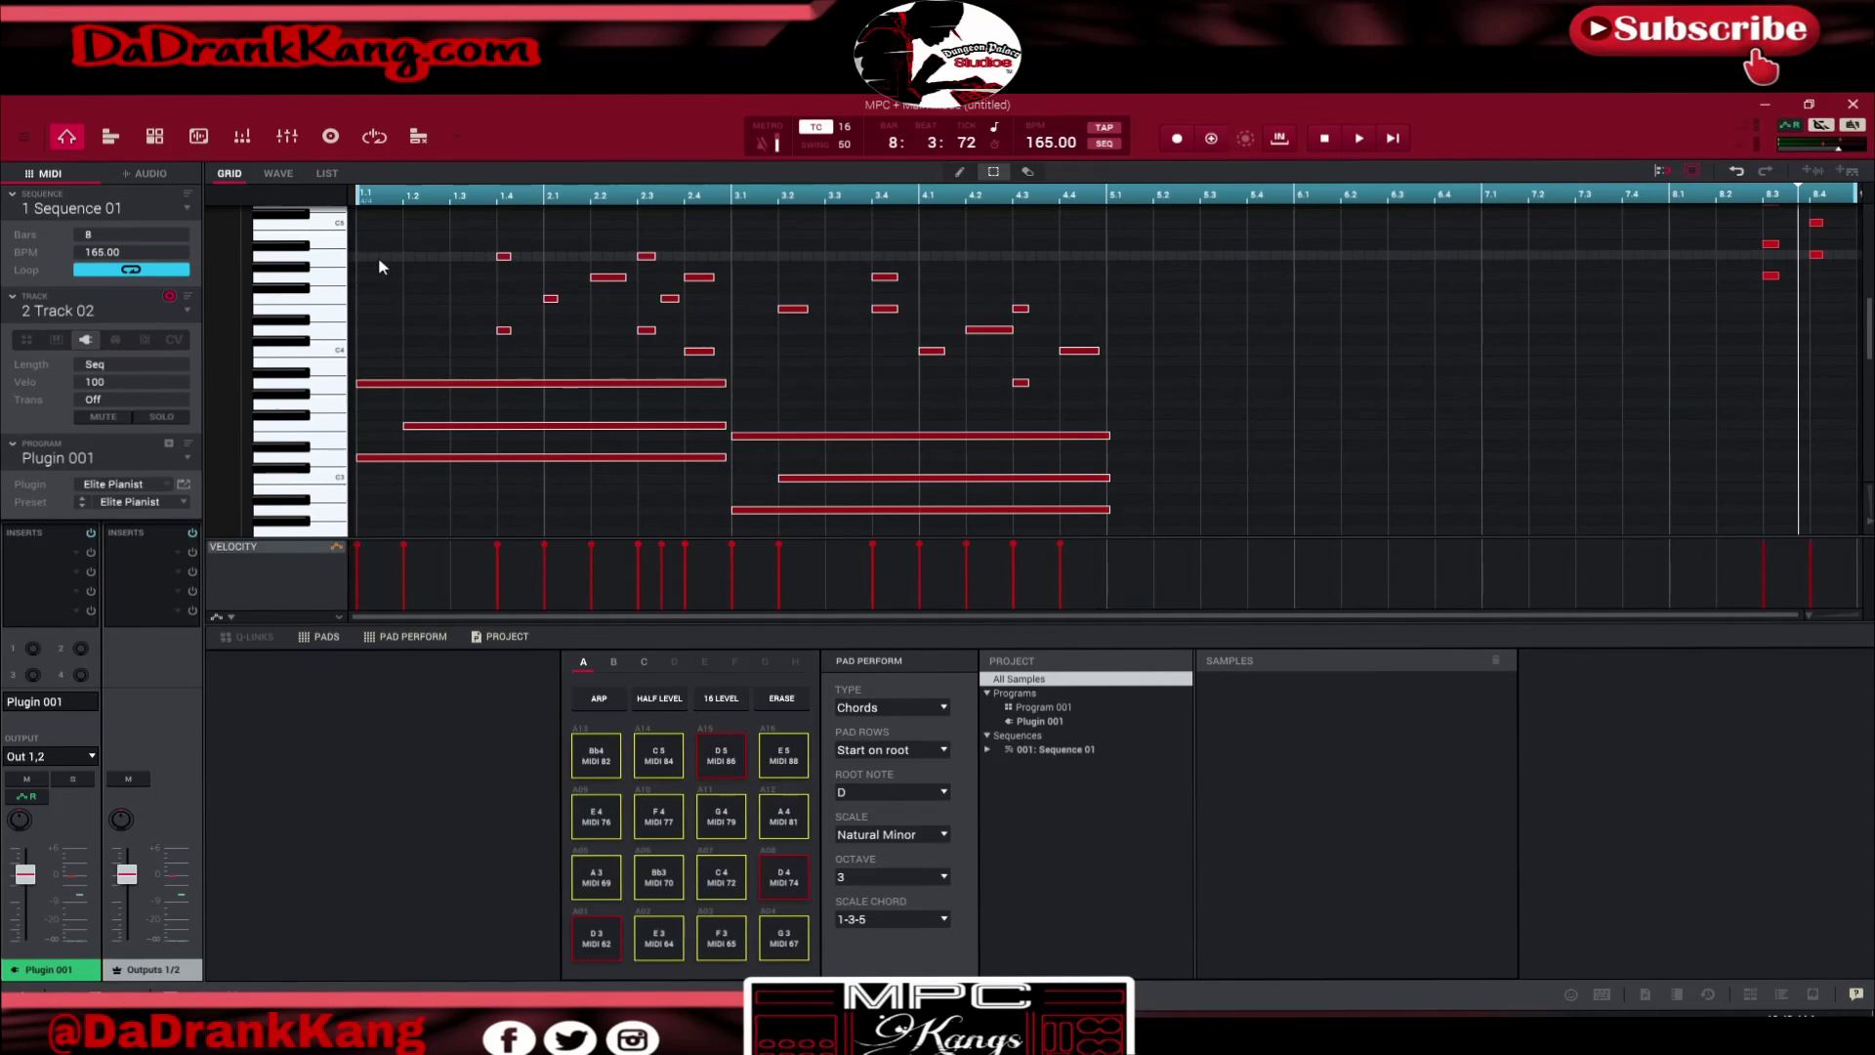
{"action": "key", "text": "ctrl"}
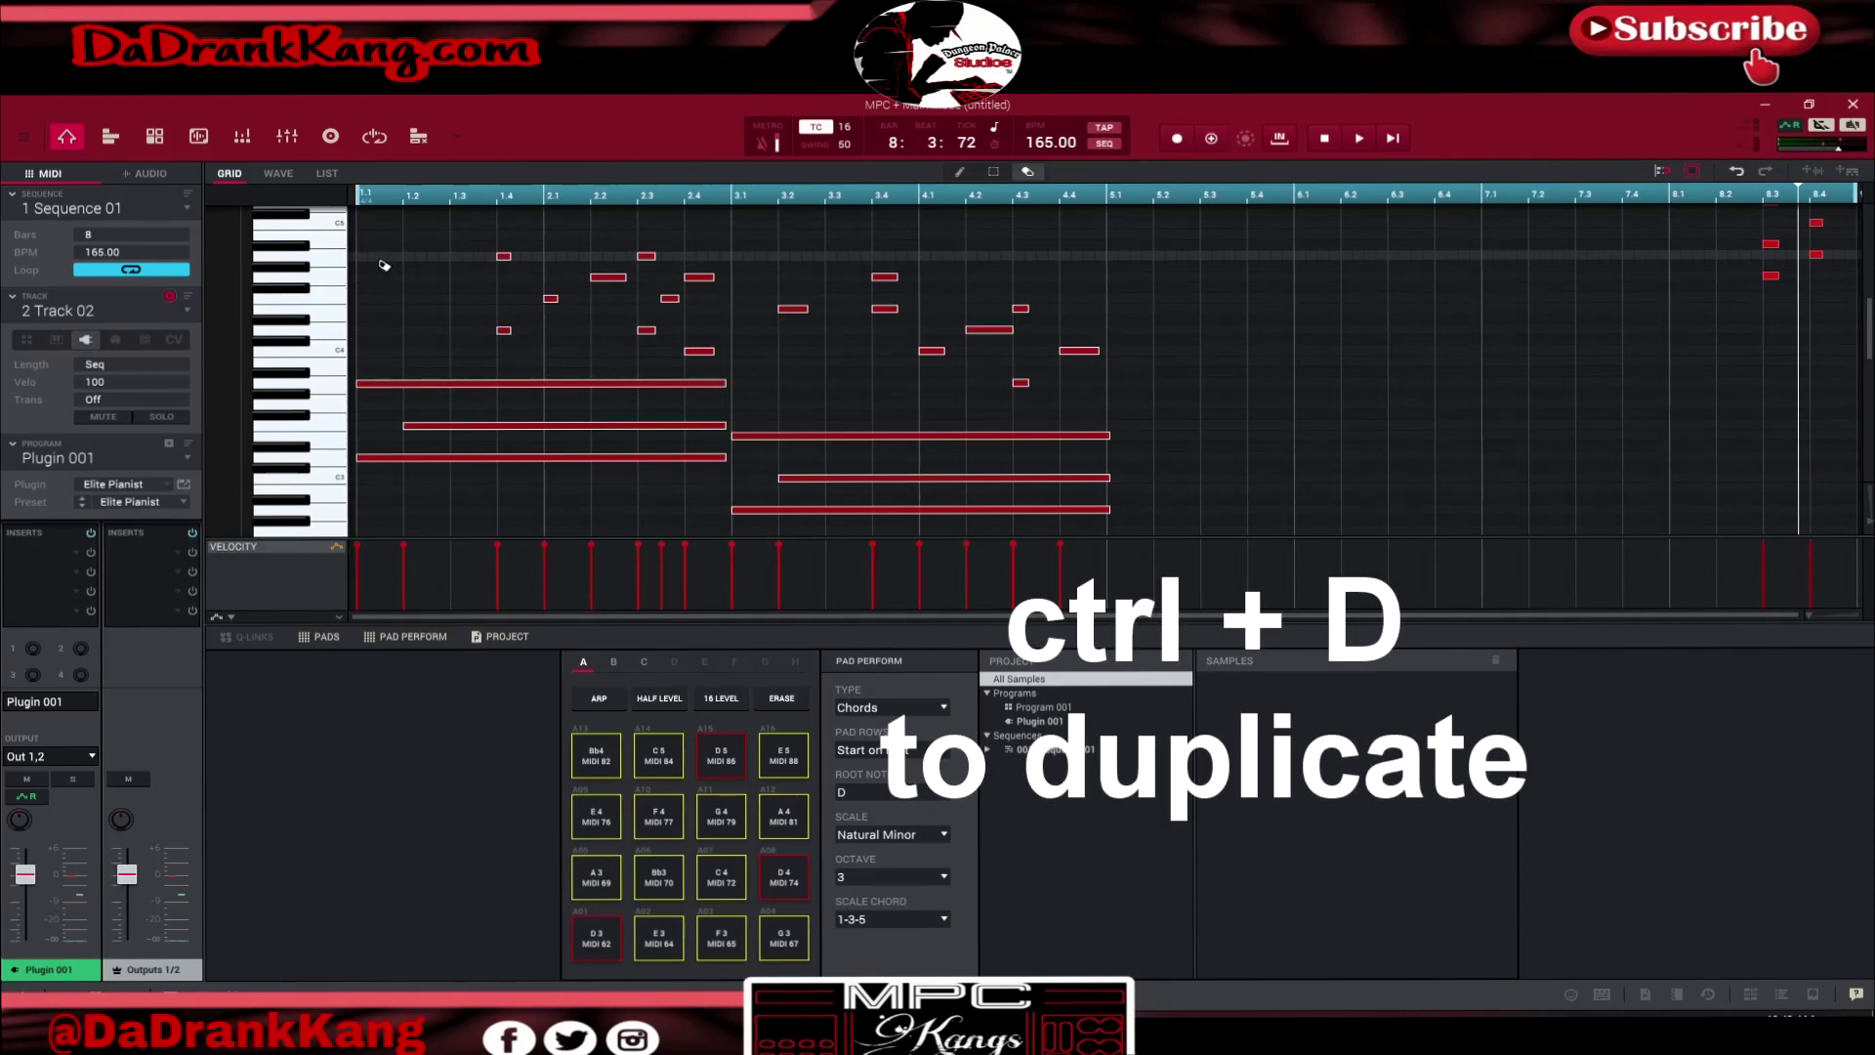
{"action": "key", "text": "ctrl+d"}
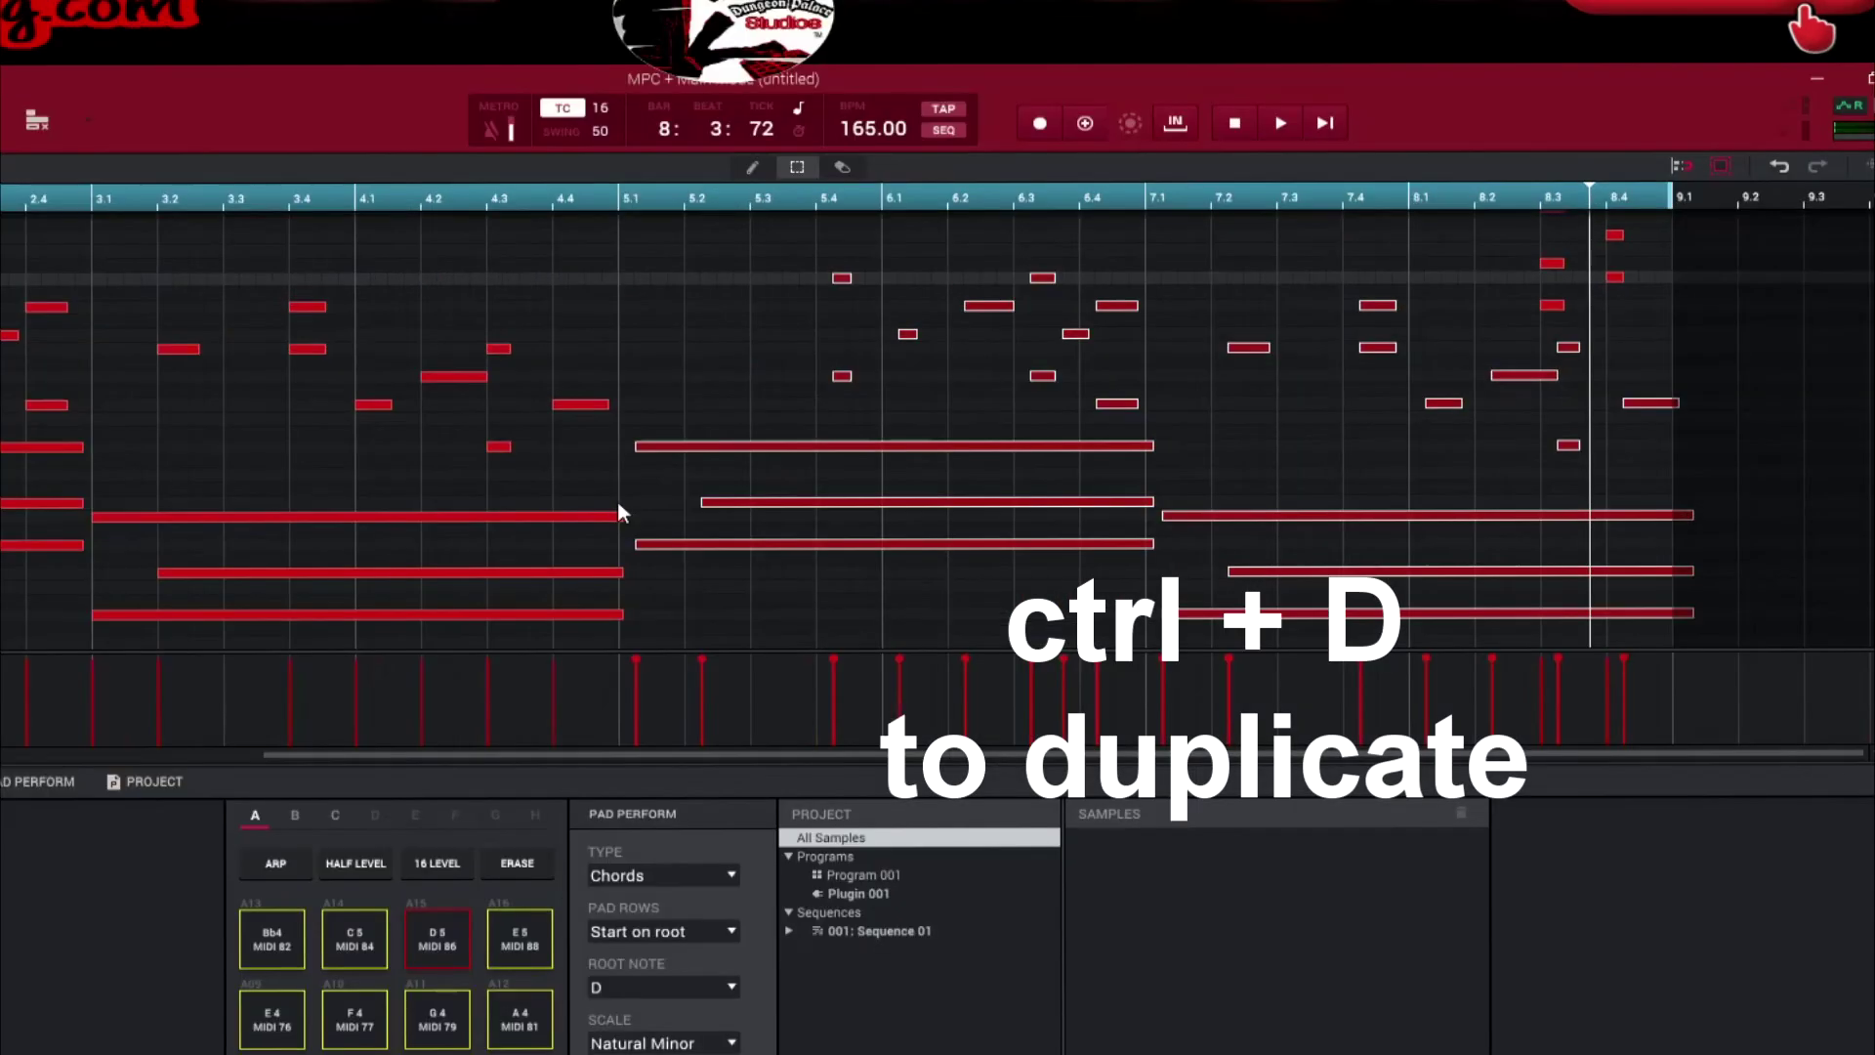
{"action": "scroll", "coordinate": [849, 436], "scroll_direction": "down", "scroll_amount": 4}
{"action": "scroll", "coordinate": [840, 439], "scroll_direction": "left", "scroll_amount": 1}
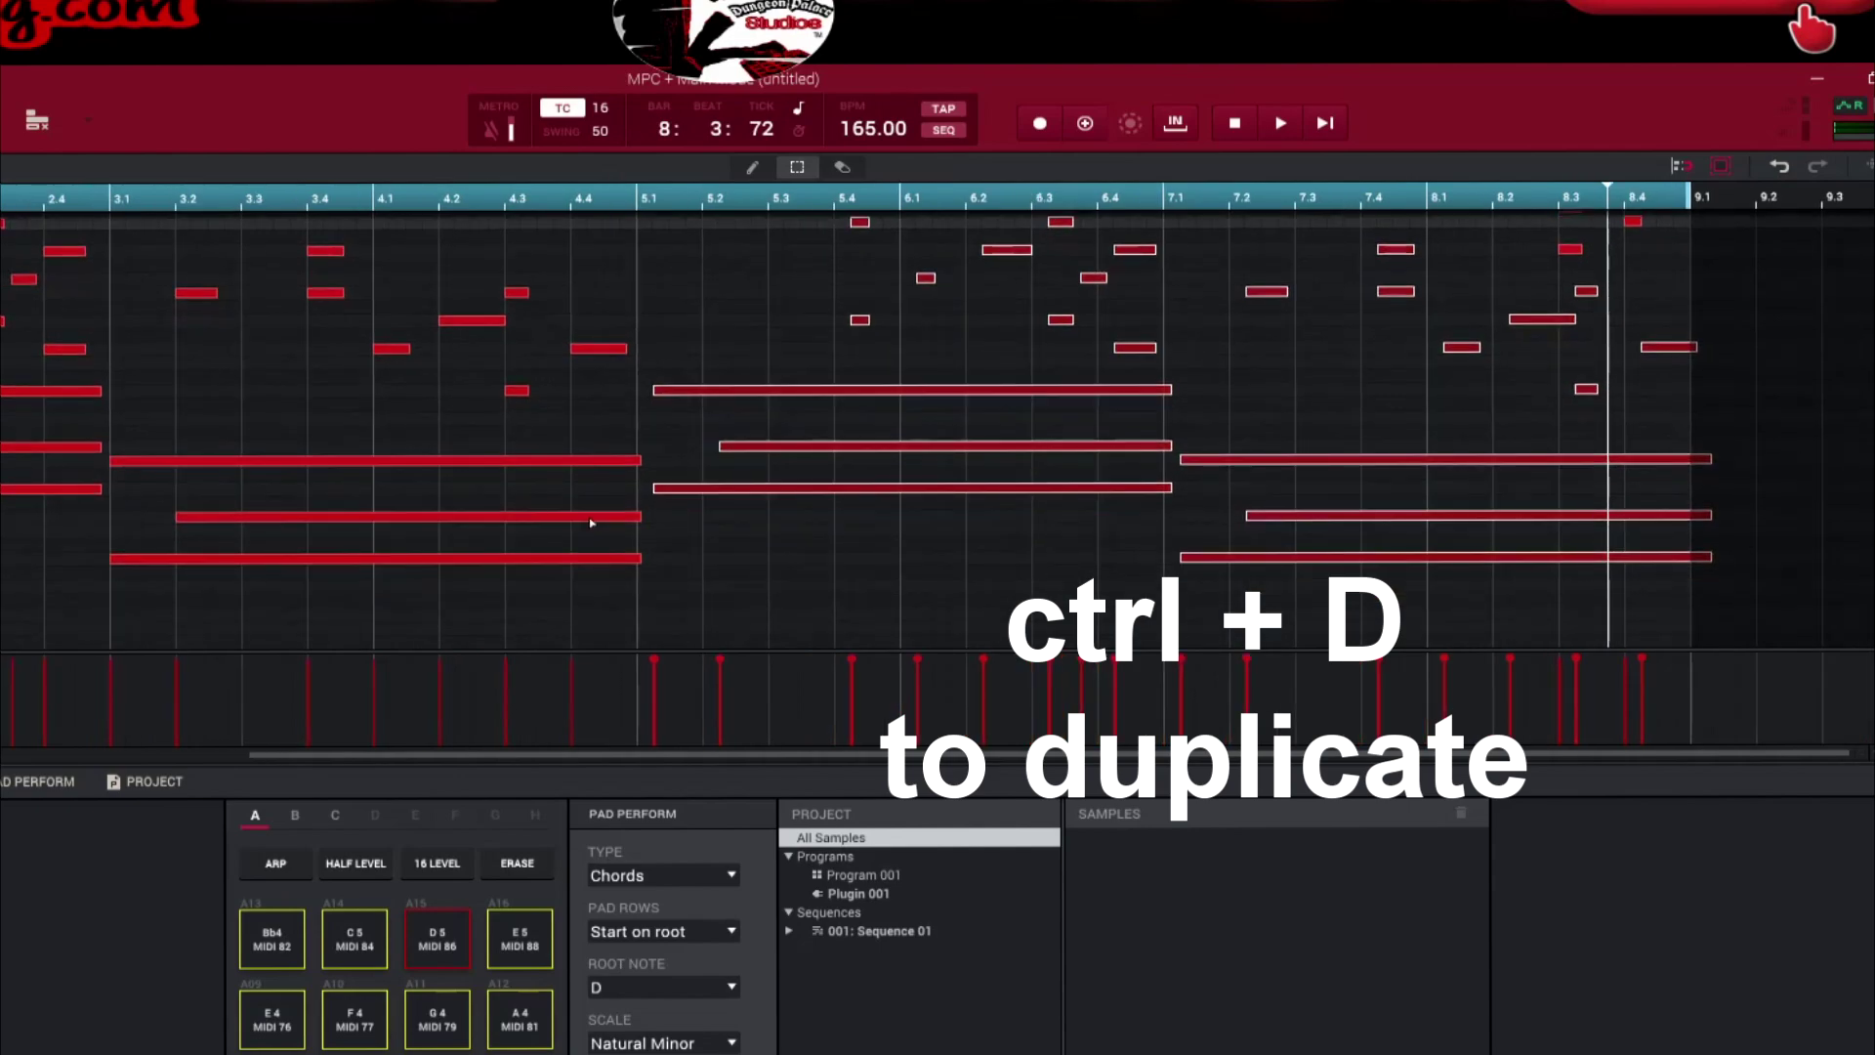
{"action": "scroll", "coordinate": [838, 439], "scroll_direction": "up", "scroll_amount": 4}
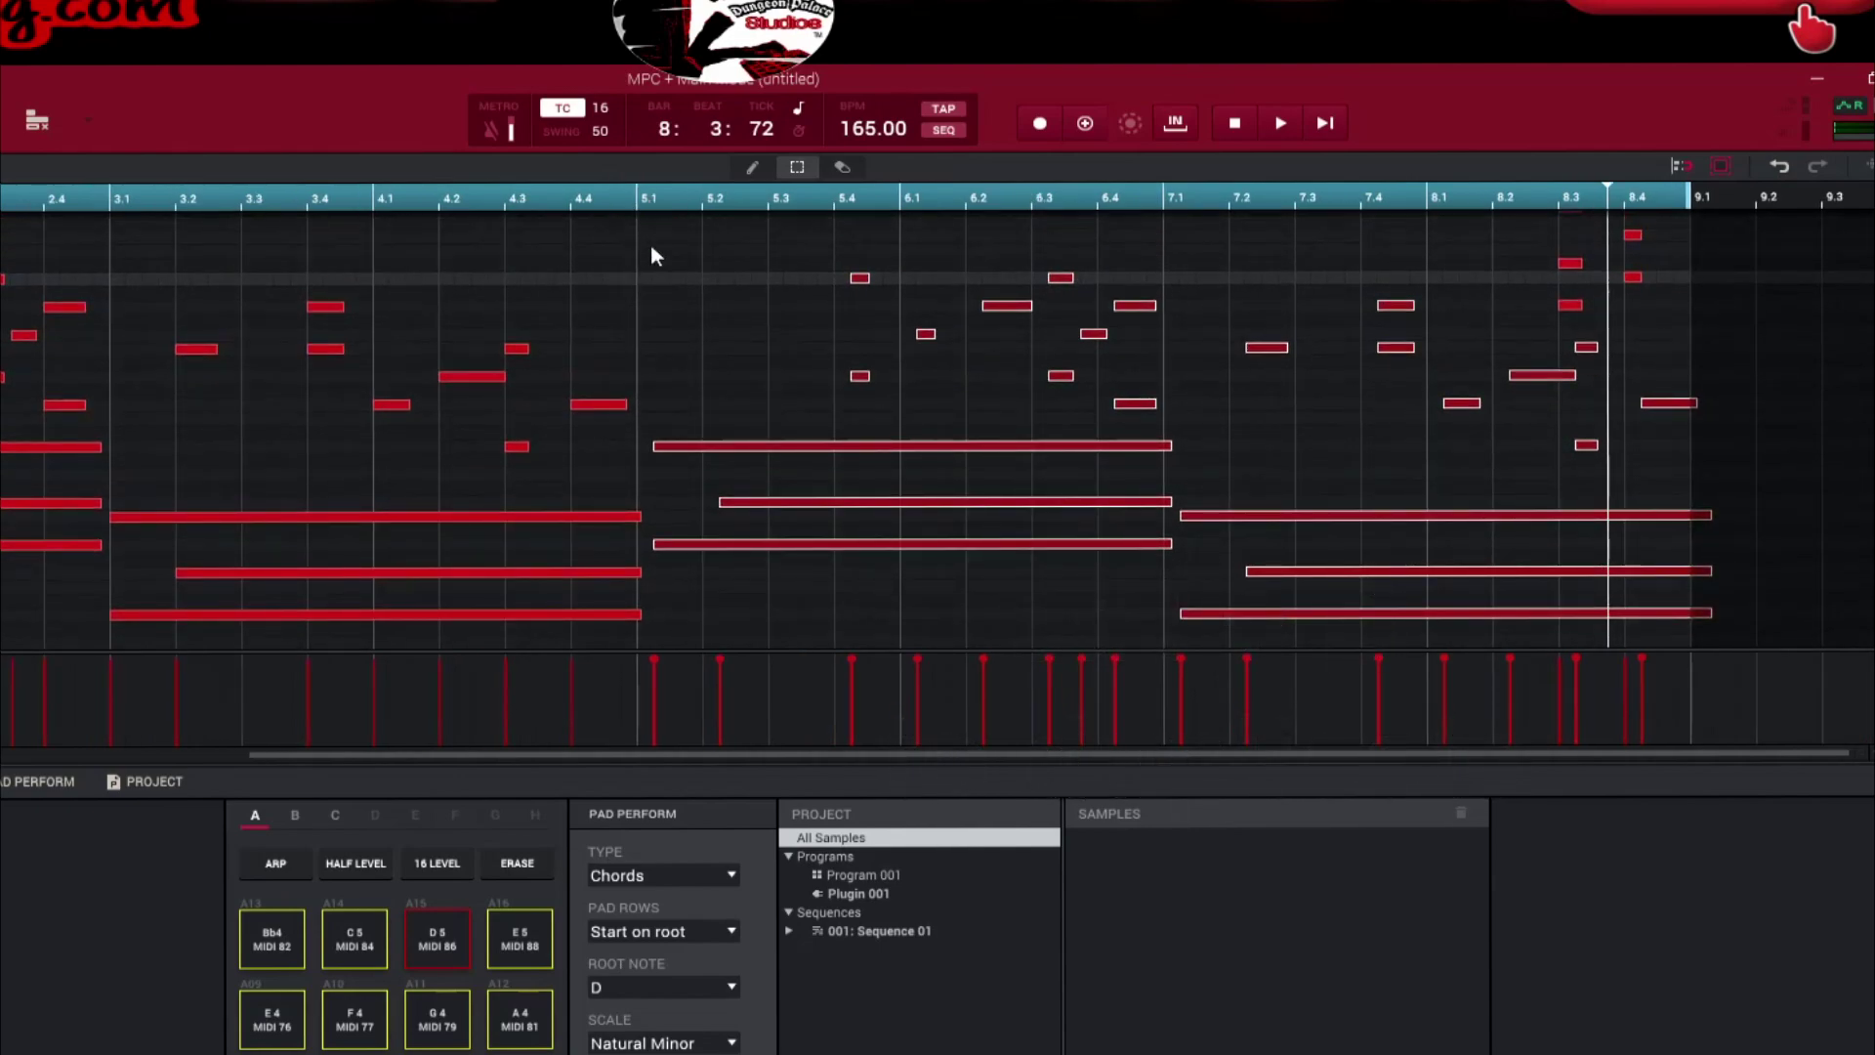
{"action": "key", "text": "Left"}
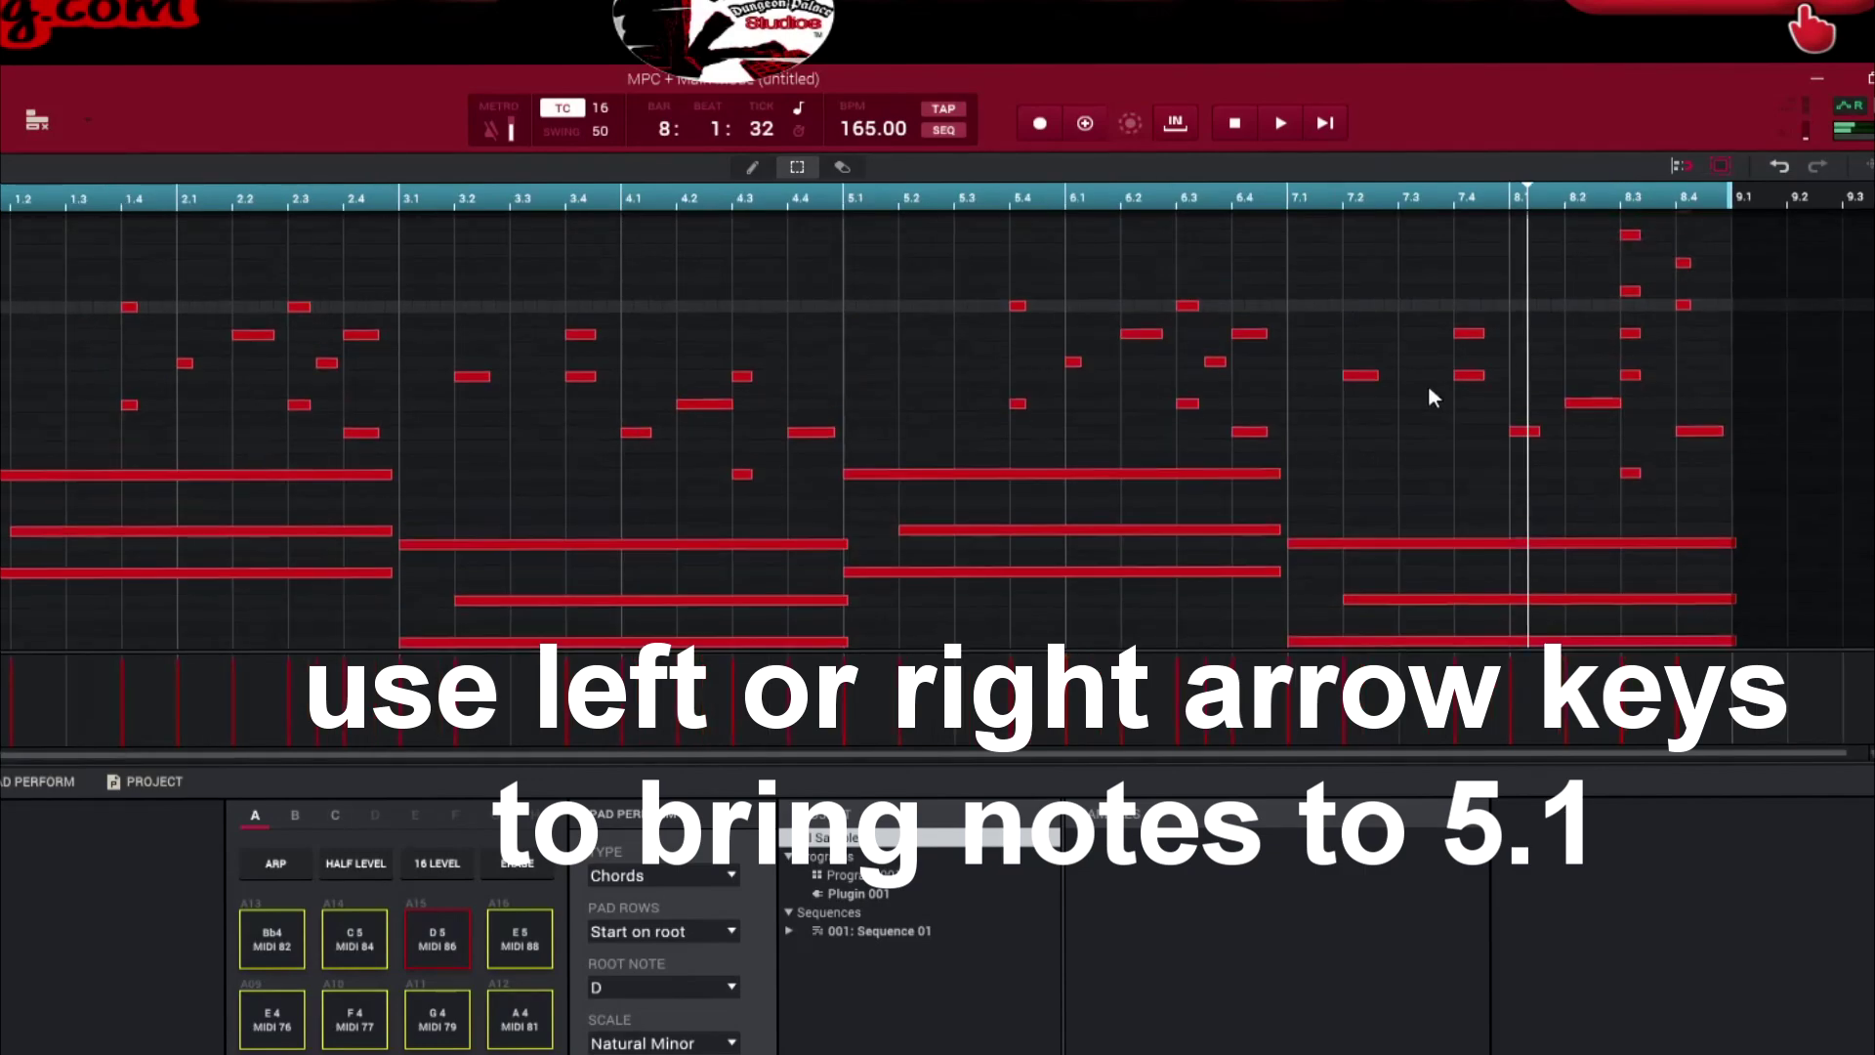
- Raise the lower note at 7.4 by eight semitones, above the other 7.4 note, and audition from just before 6.1
{"action": "scroll", "coordinate": [1446, 430], "scroll_direction": "up", "scroll_amount": 2}
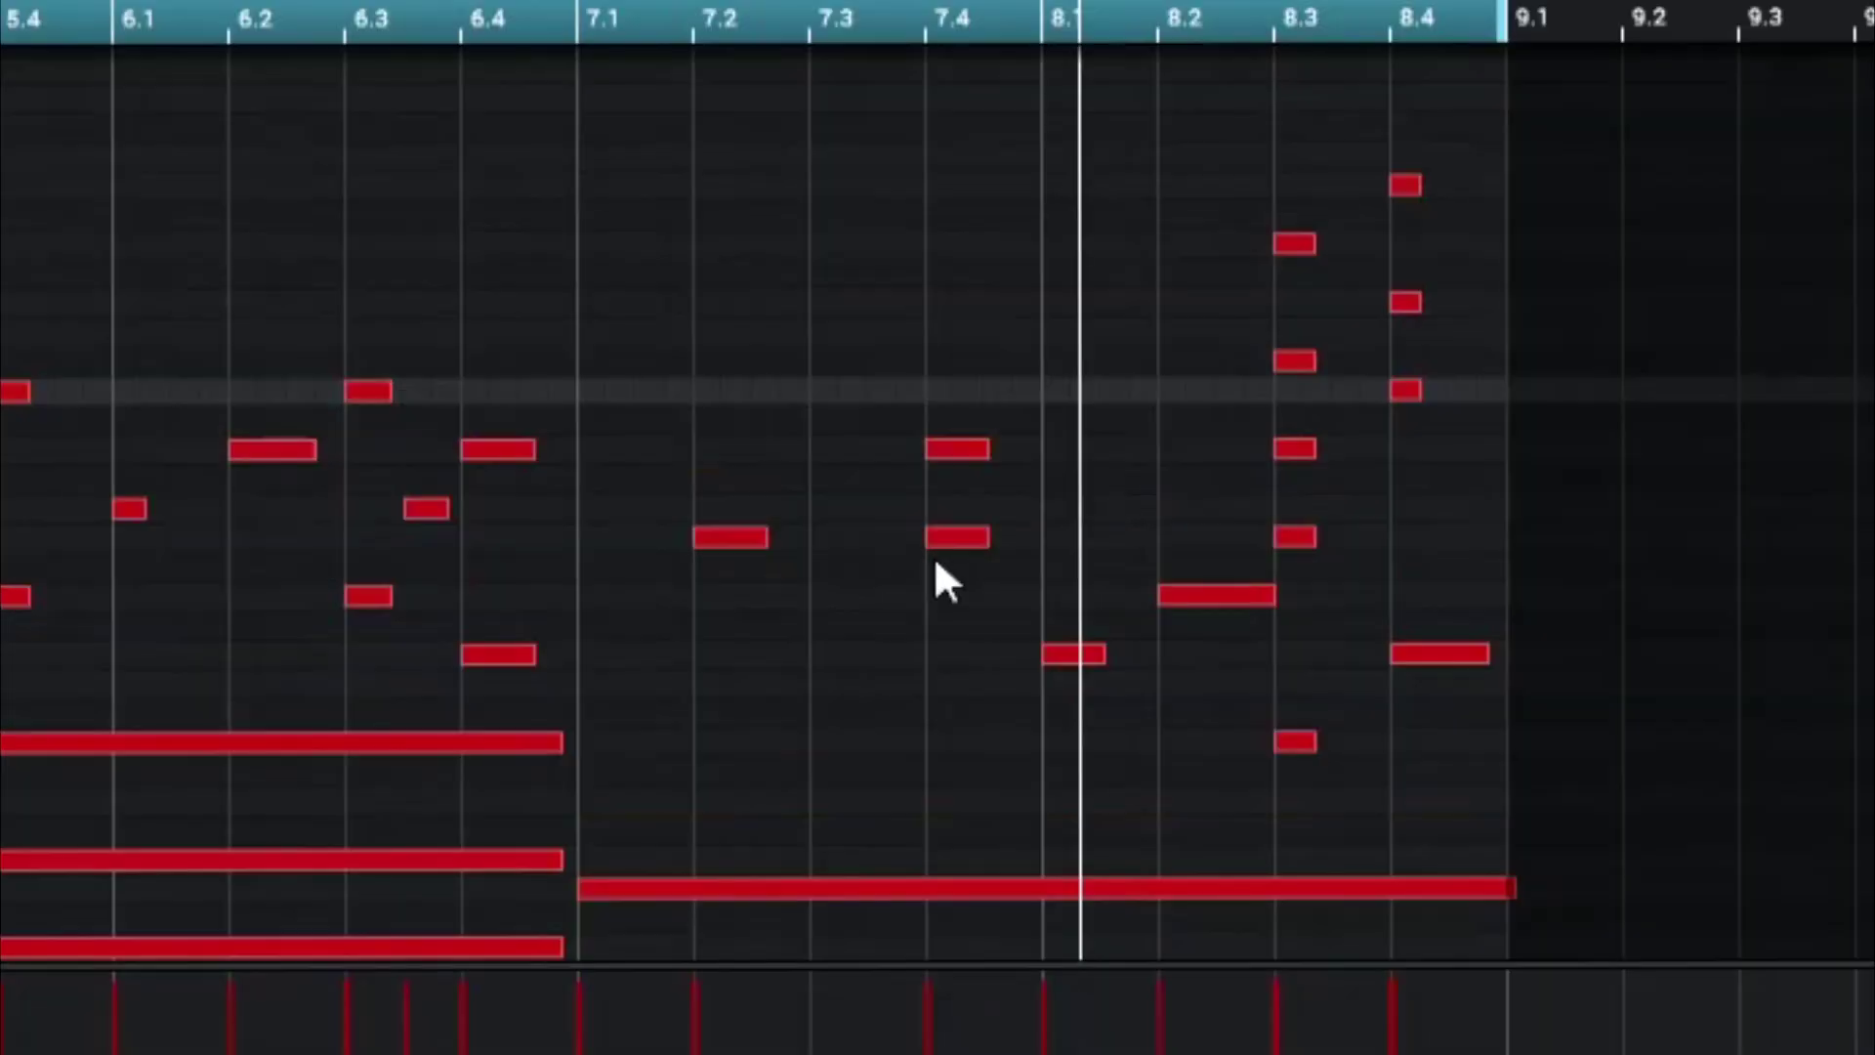
{"action": "left_click_drag", "start_coordinate": [961, 536], "coordinate": [957, 313]}
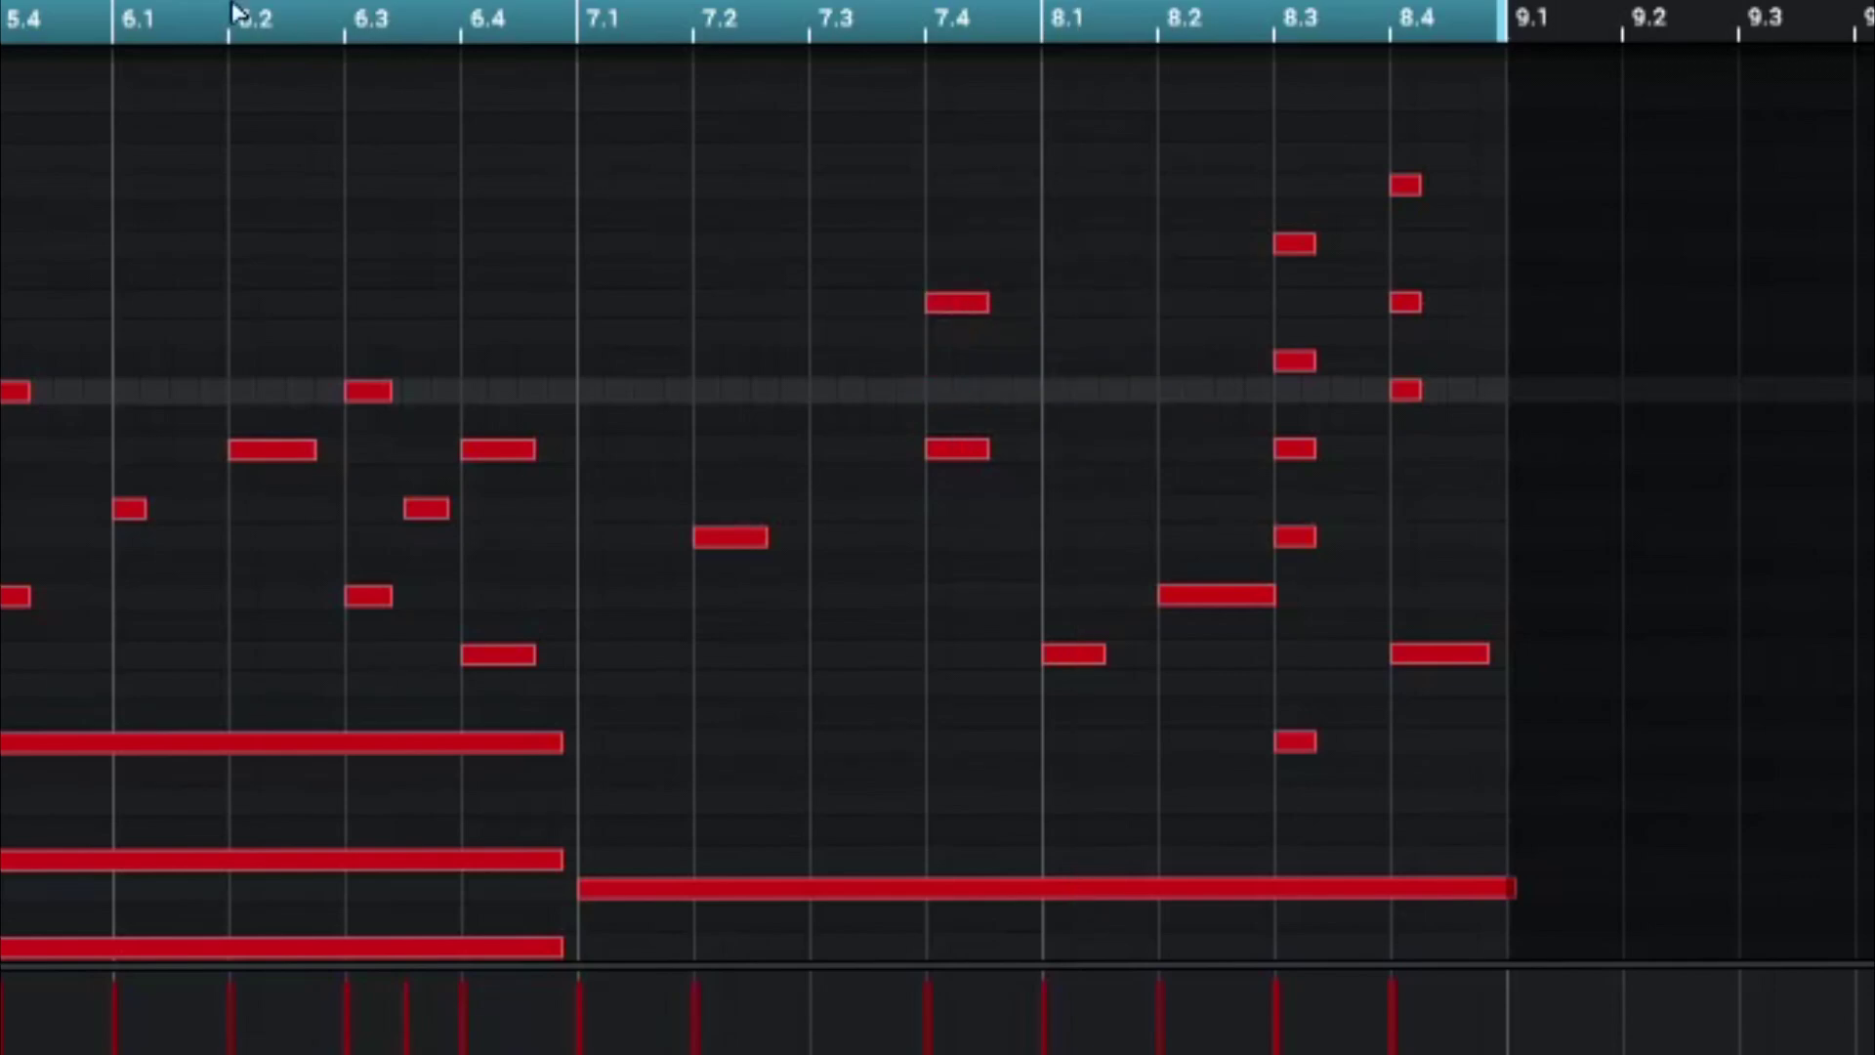
{"action": "left_click", "coordinate": [93, 21]}
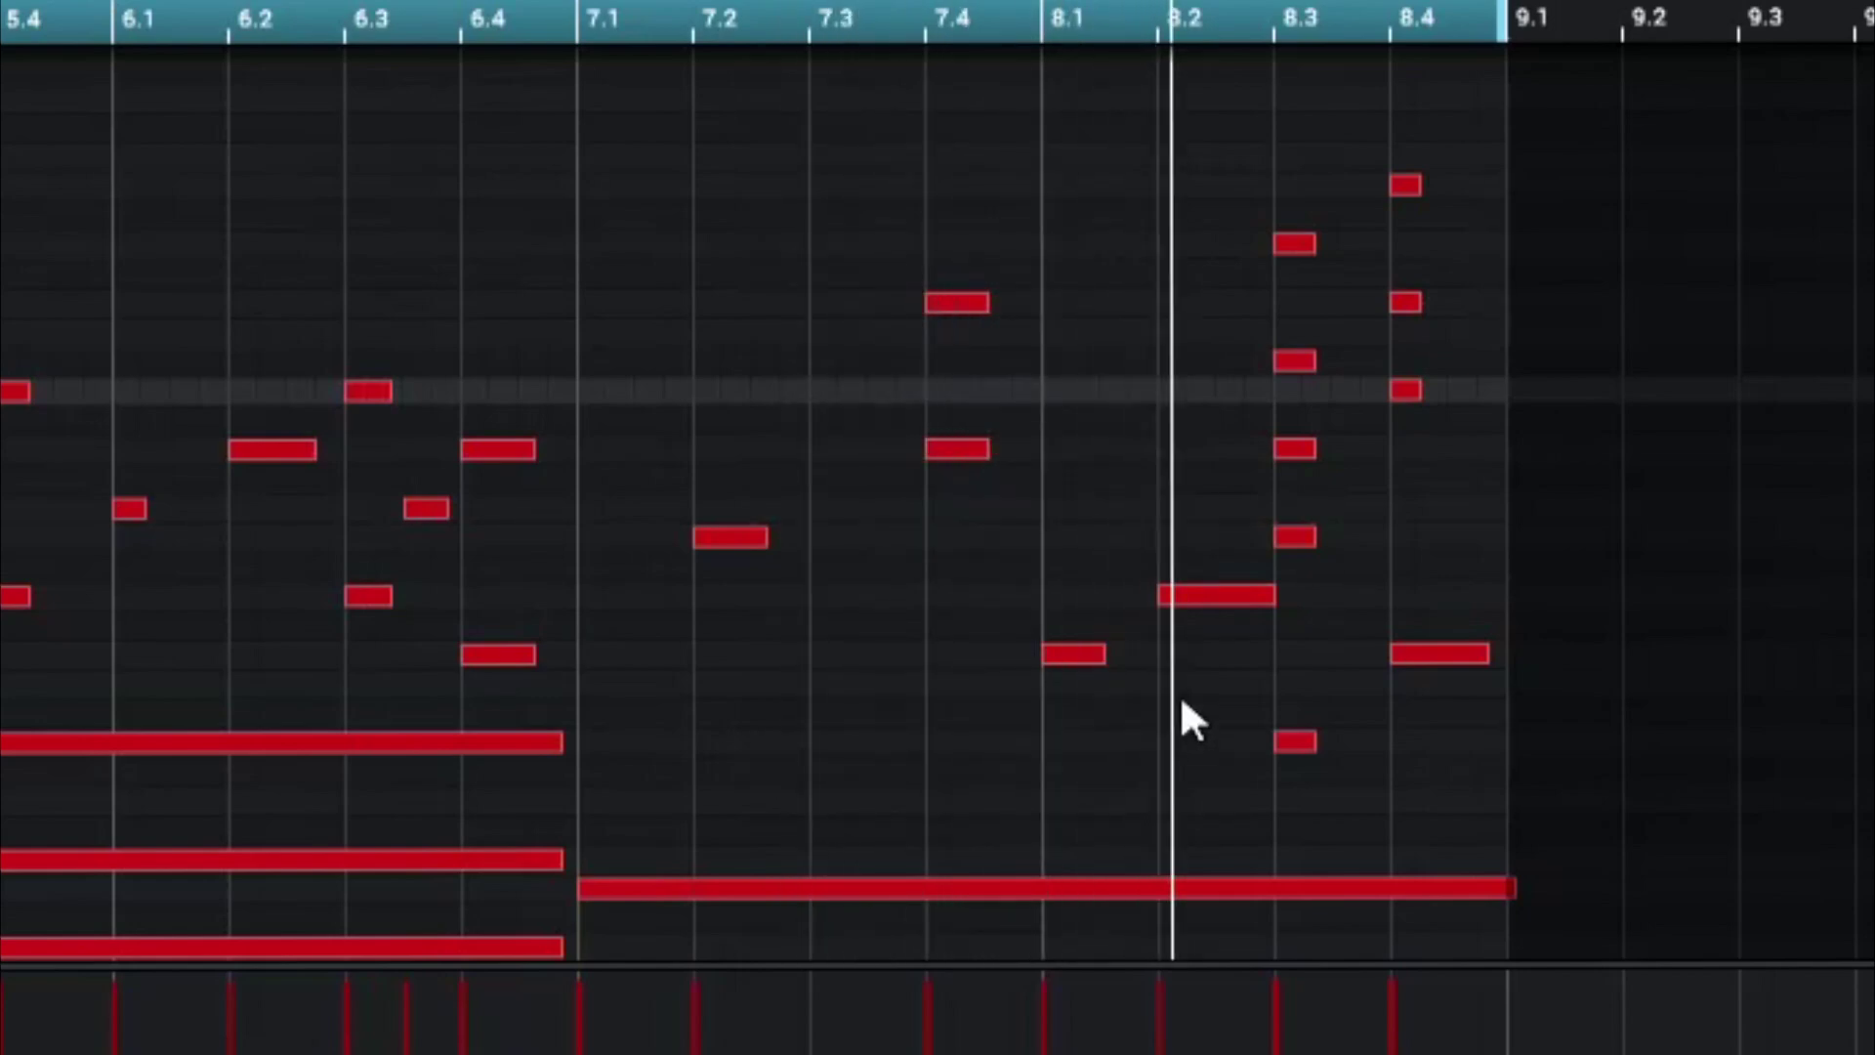
- Raise the 8.1 note nine semitones and the 8.2 note three semitones, and move three short notes at 8.3 and 8.4 to later half-beats
{"action": "left_click_drag", "start_coordinate": [1072, 661], "coordinate": [1070, 392]}
{"action": "left_click_drag", "start_coordinate": [1218, 602], "coordinate": [1232, 518]}
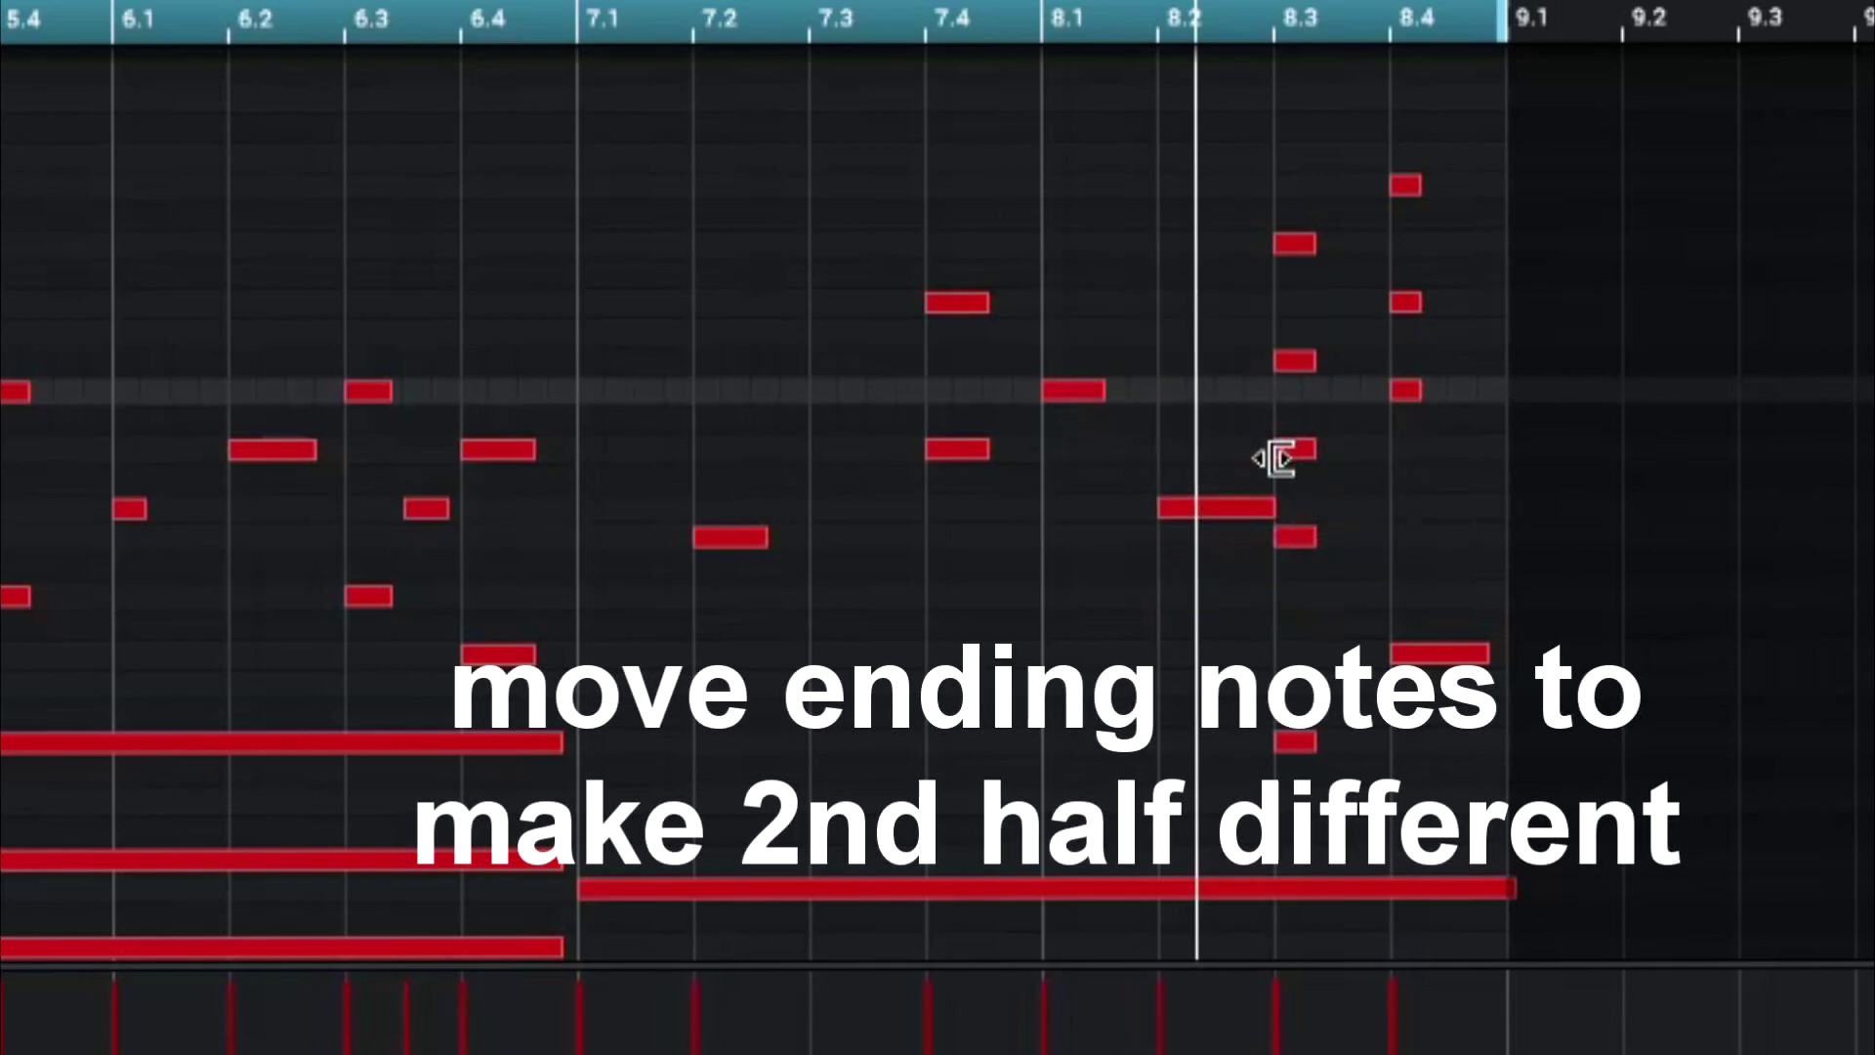
{"action": "left_click_drag", "start_coordinate": [1275, 459], "coordinate": [1355, 480]}
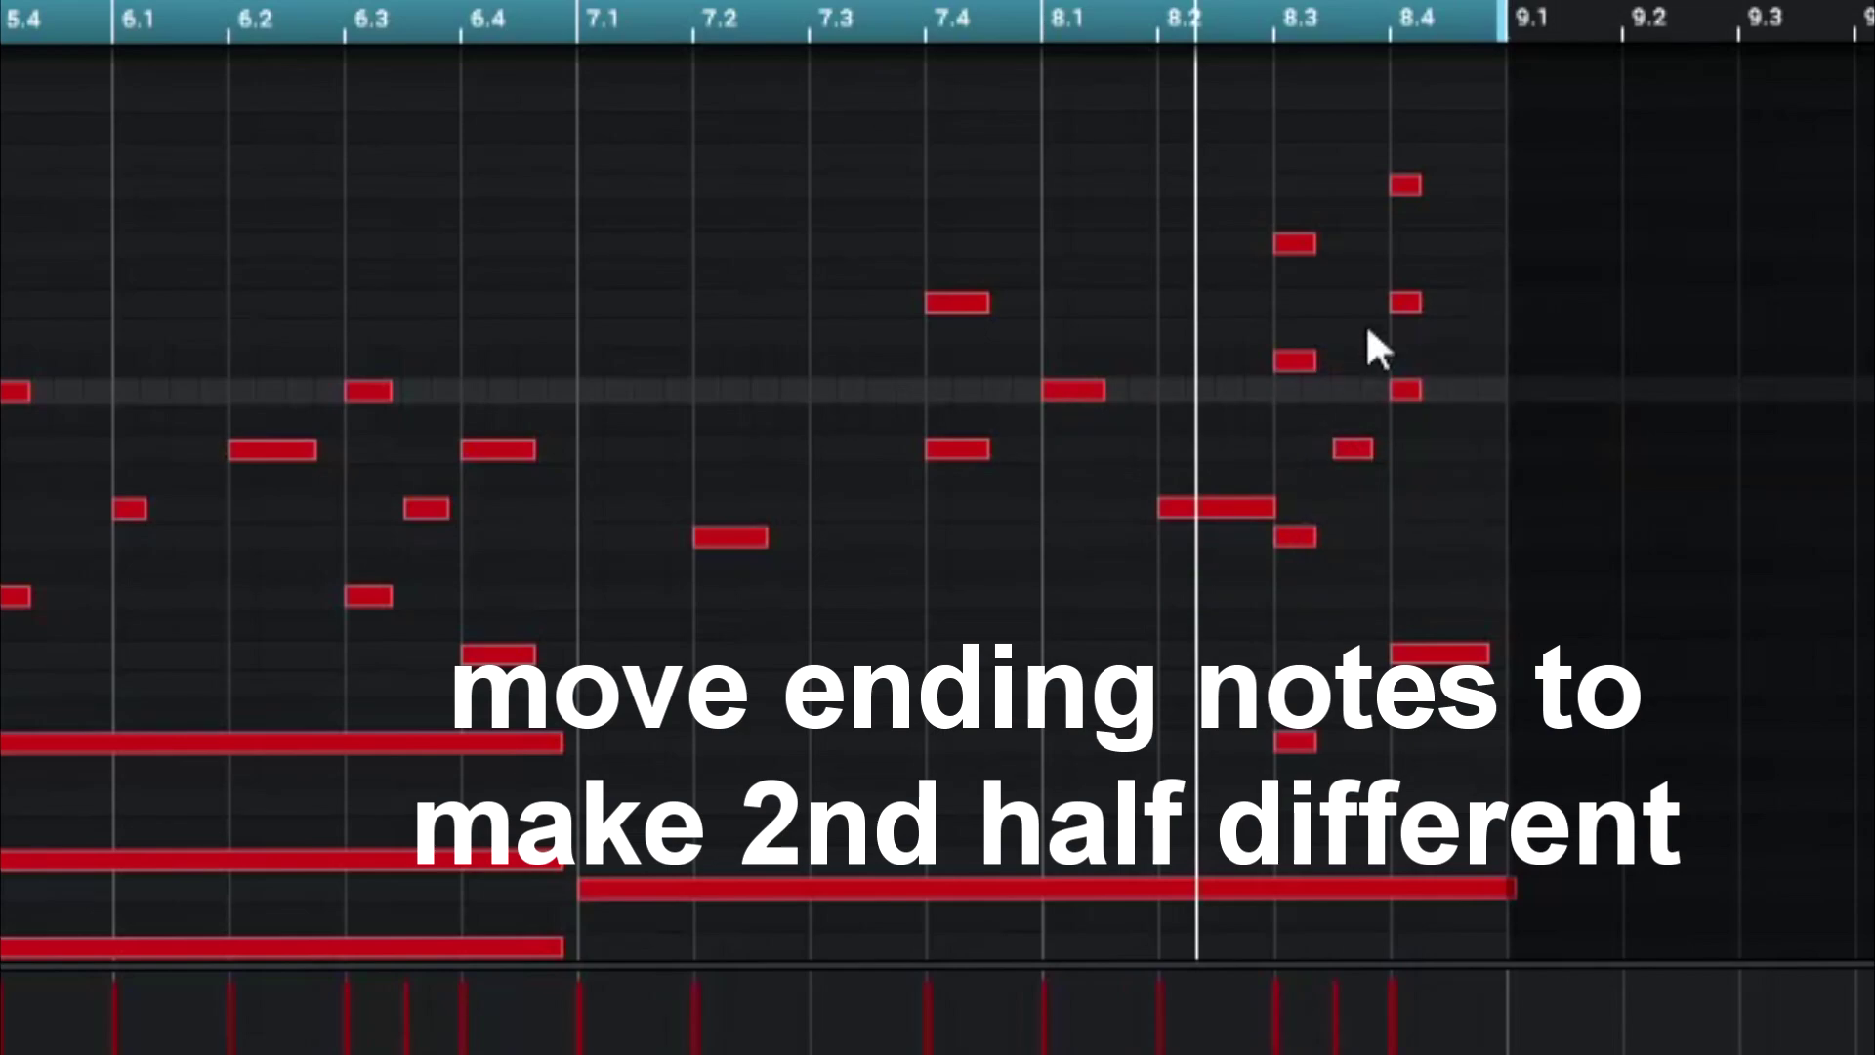
{"action": "left_click_drag", "start_coordinate": [1406, 305], "coordinate": [1457, 301]}
{"action": "left_click_drag", "start_coordinate": [1297, 540], "coordinate": [1459, 550]}
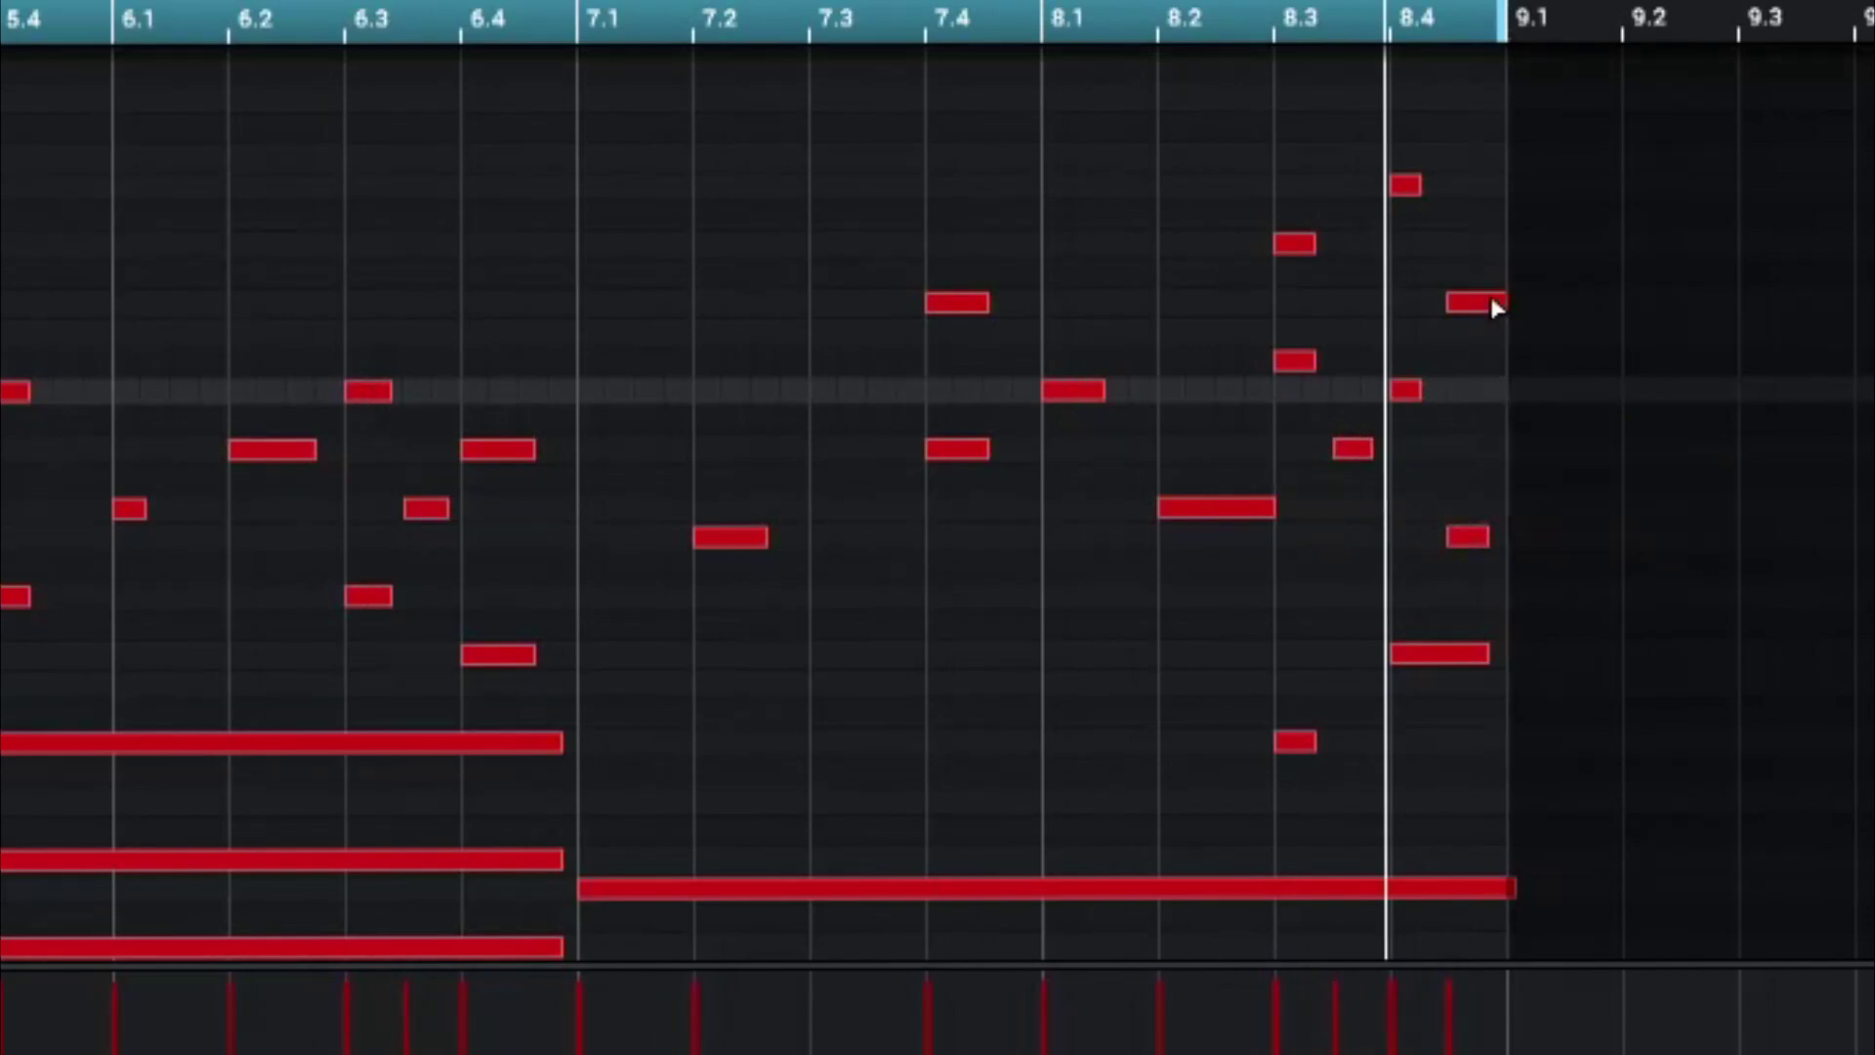
{"action": "mouse_move", "coordinate": [1406, 400]}
{"action": "left_mouse_down"}
{"action": "mouse_move", "coordinate": [1437, 414]}
{"action": "mouse_move", "coordinate": [1408, 414]}
{"action": "left_mouse_up"}
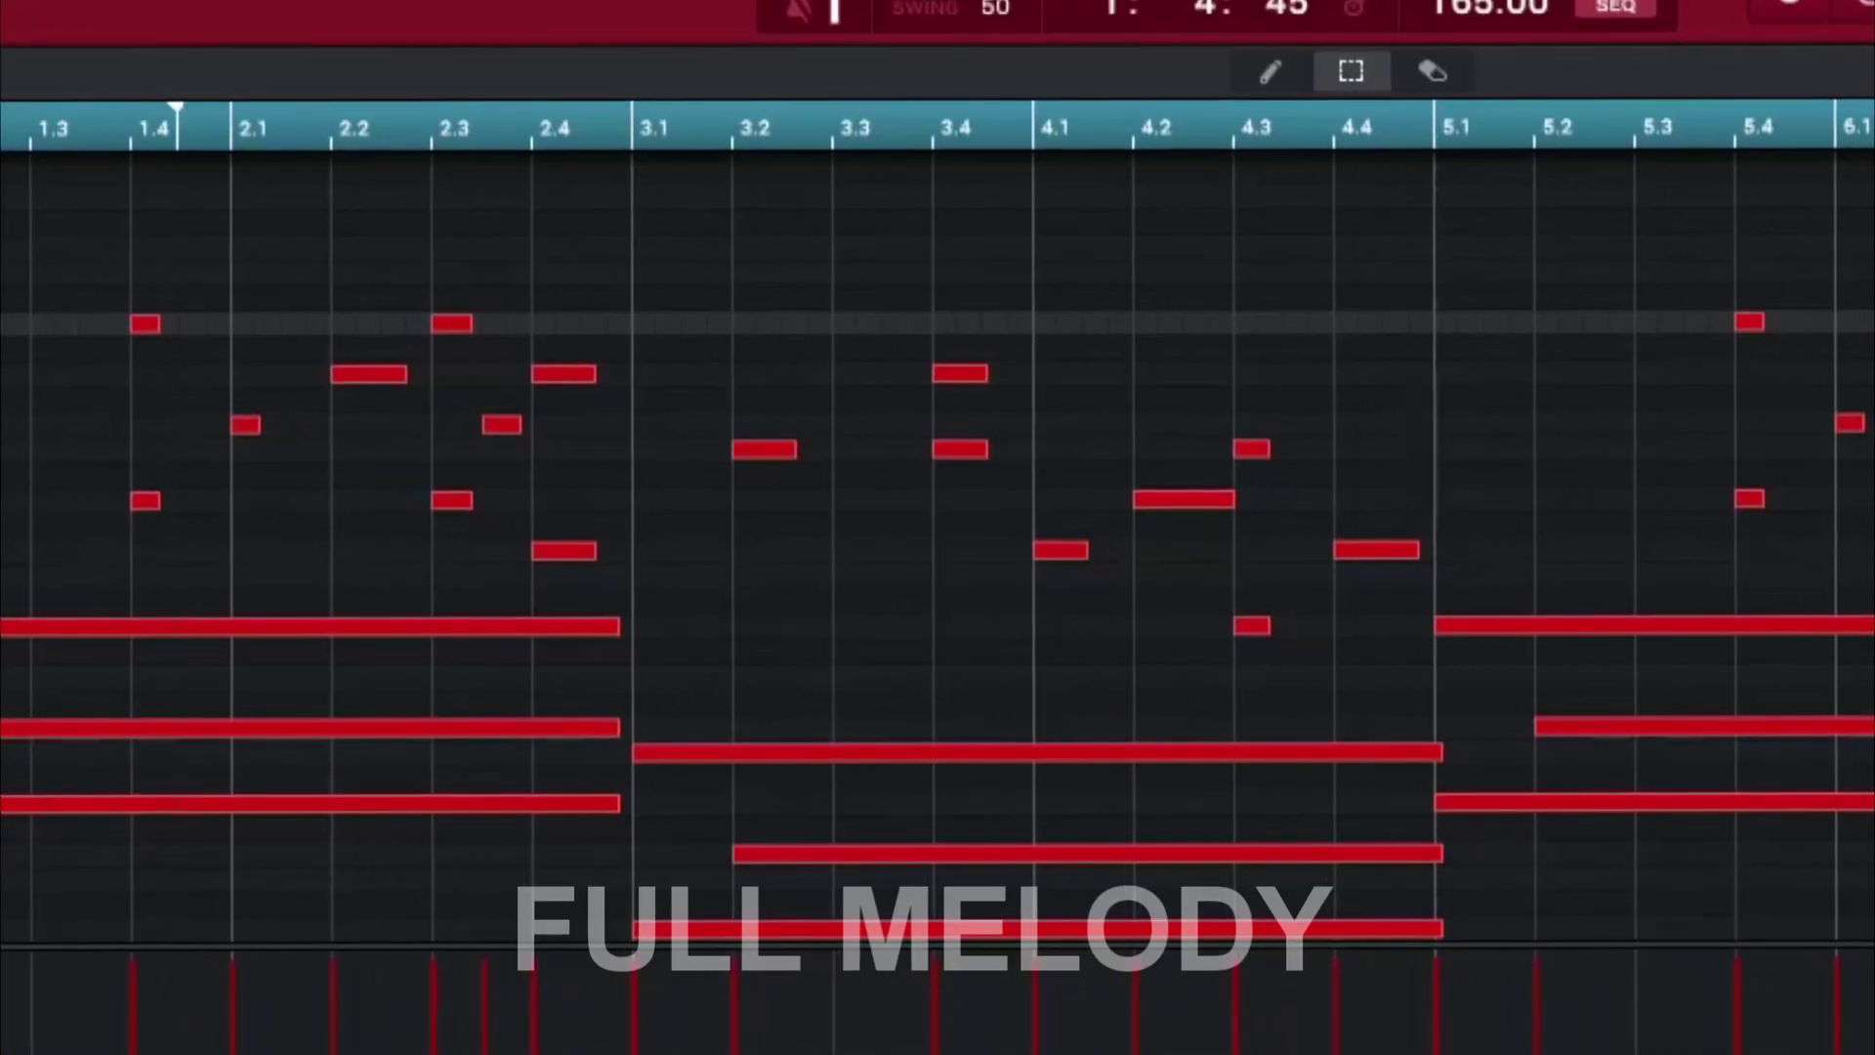
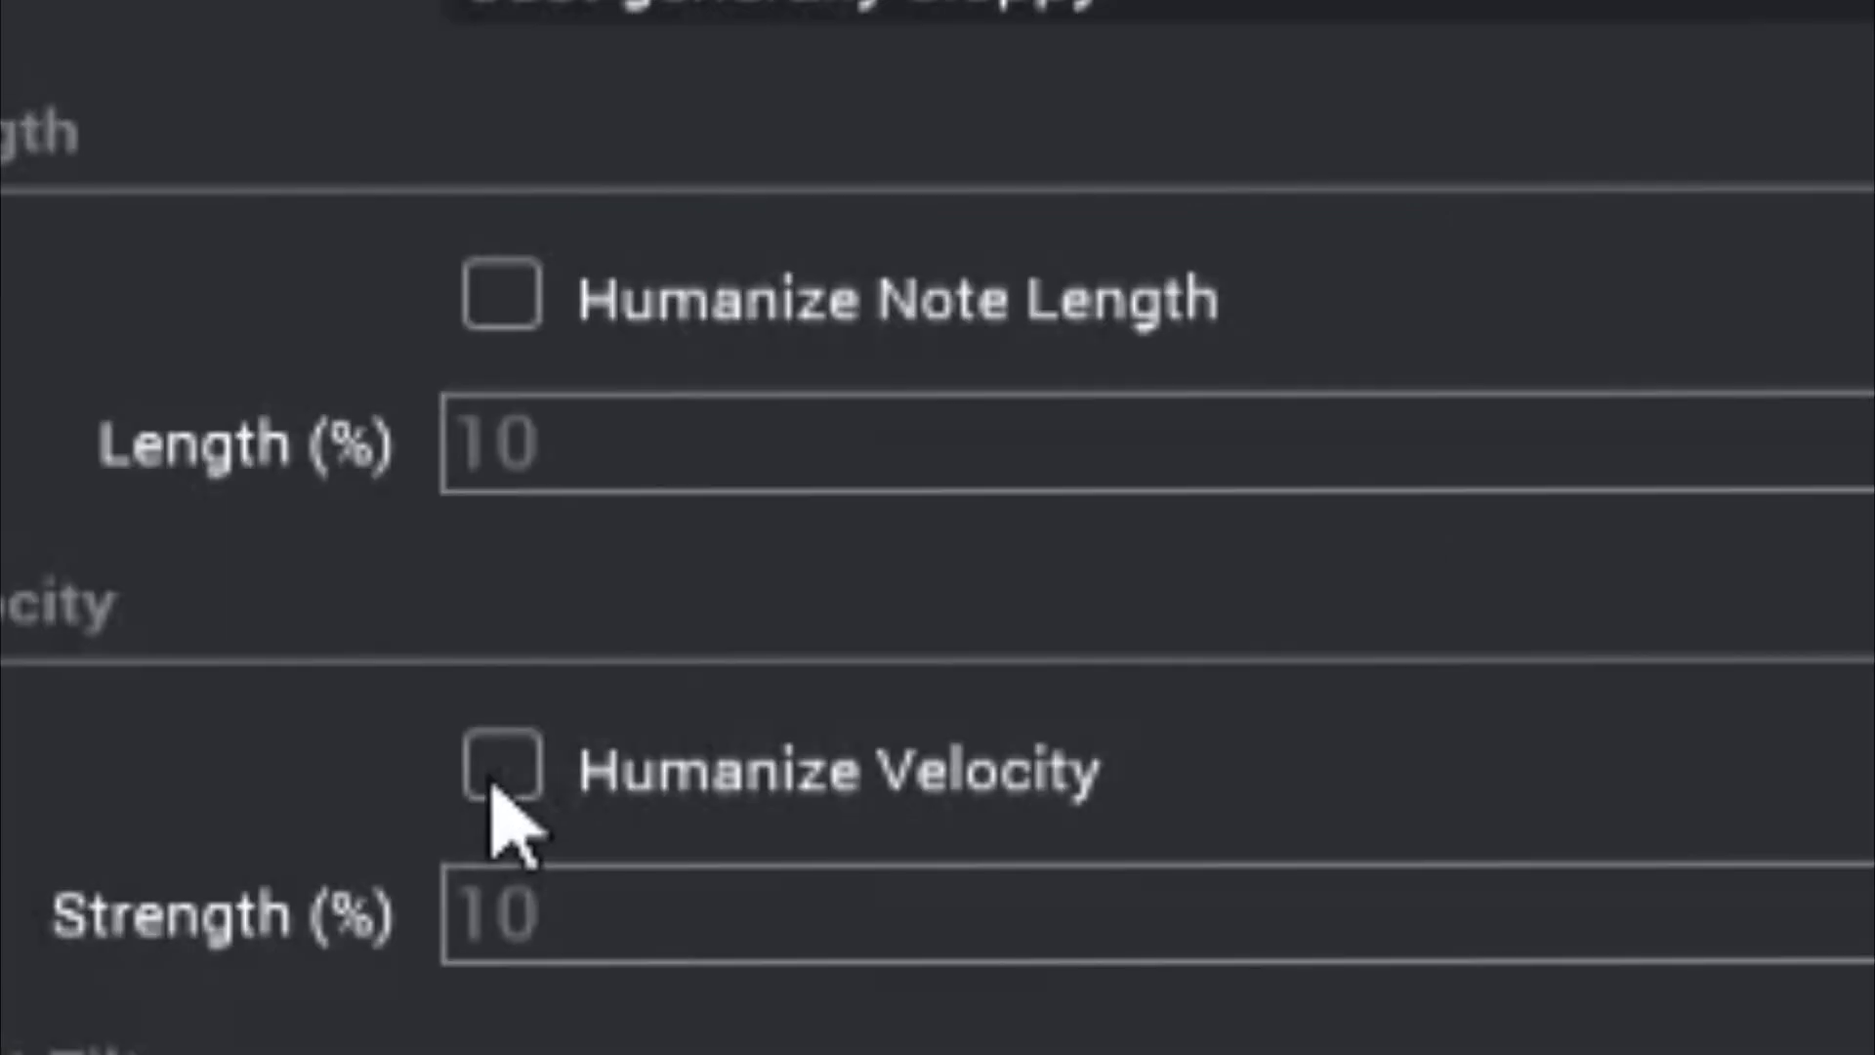
- Humanize the sequence with Humanize Velocity enabled at 42% strength, and play back the result
{"action": "left_click", "coordinate": [673, 776]}
{"action": "left_click_drag", "start_coordinate": [639, 920], "coordinate": [1304, 943]}
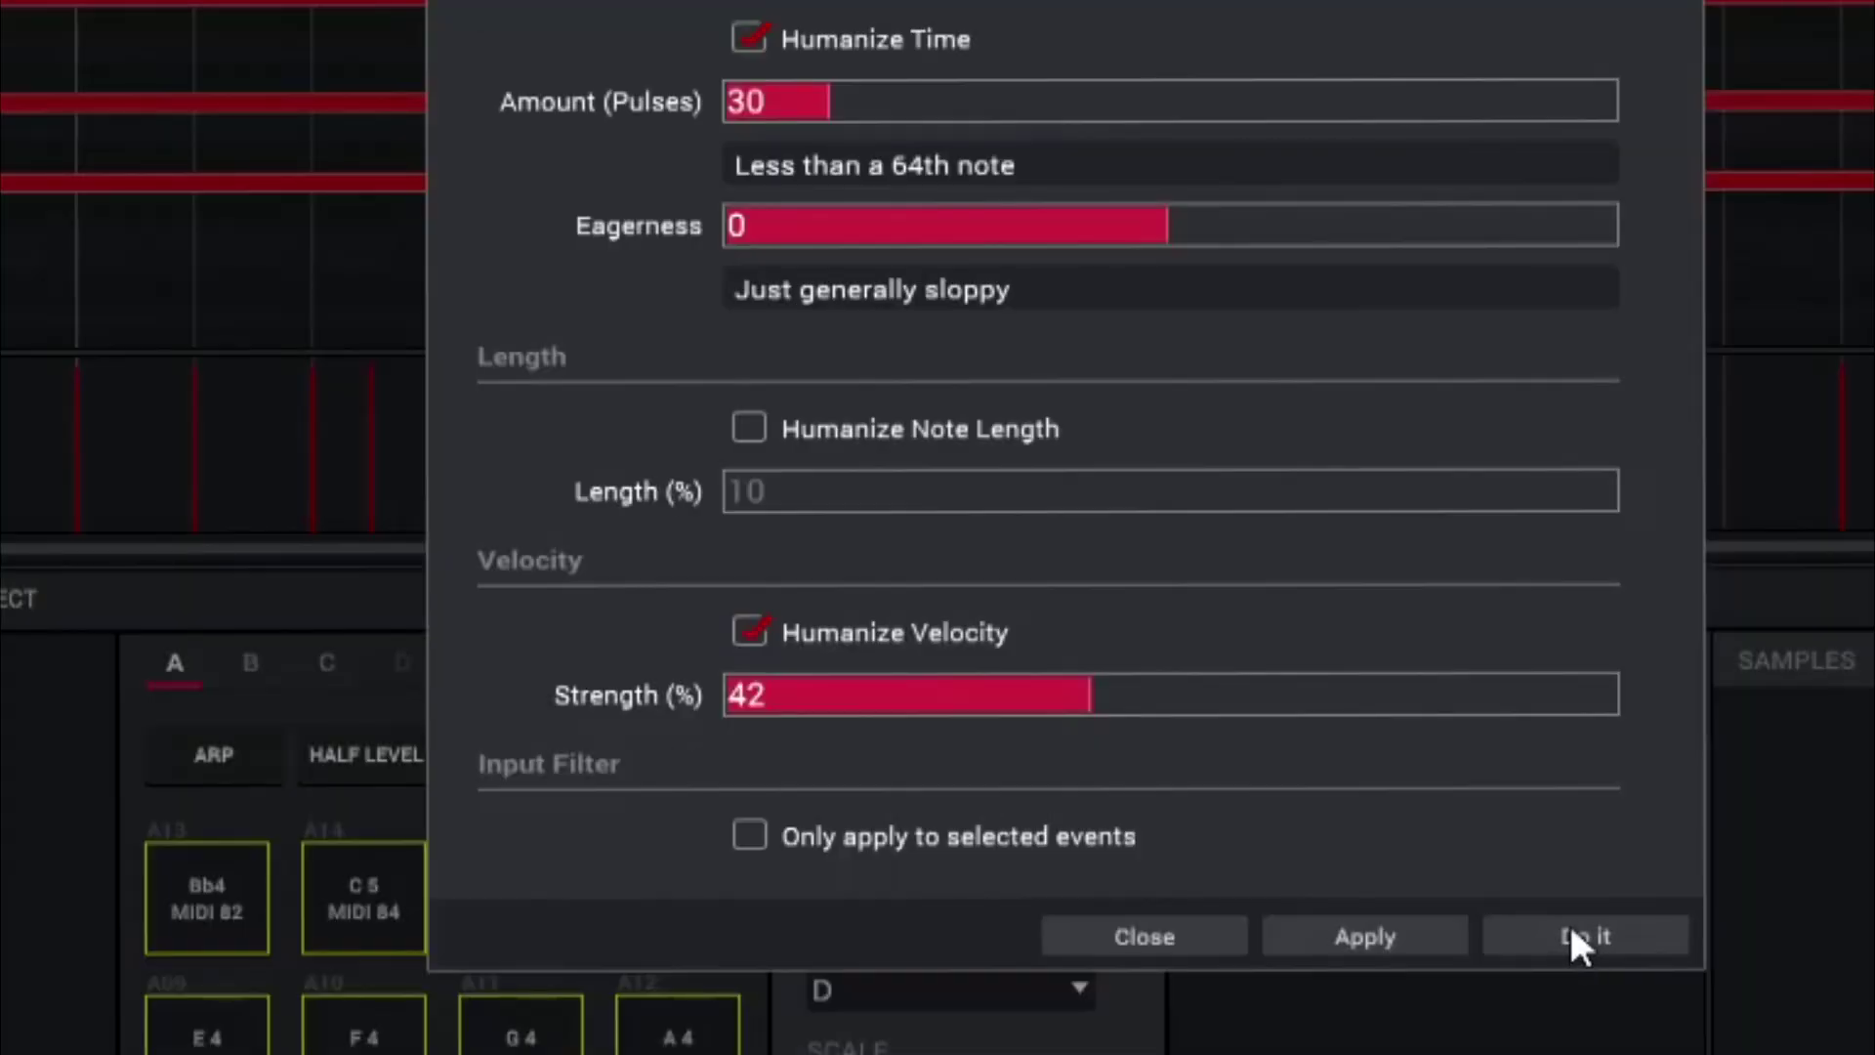
{"action": "left_click", "coordinate": [1576, 936]}
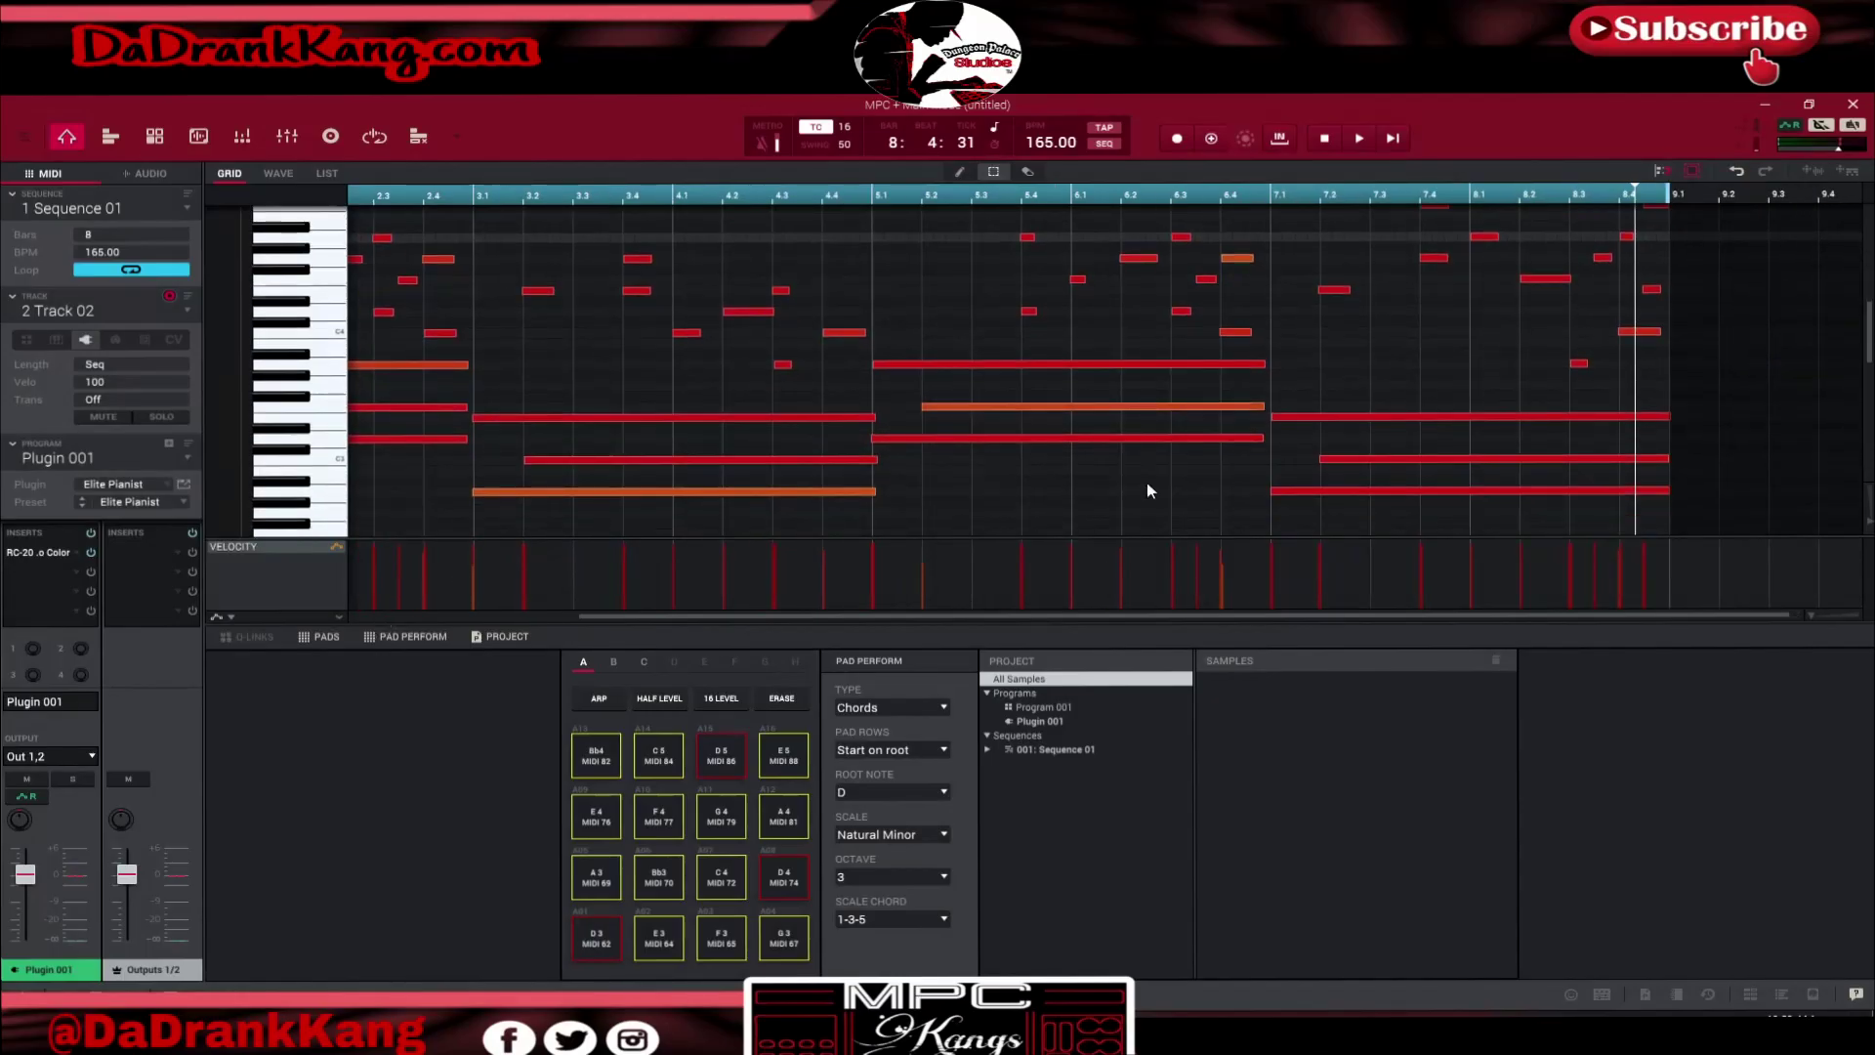
{"action": "left_click_drag", "start_coordinate": [1803, 618], "coordinate": [1803, 614]}
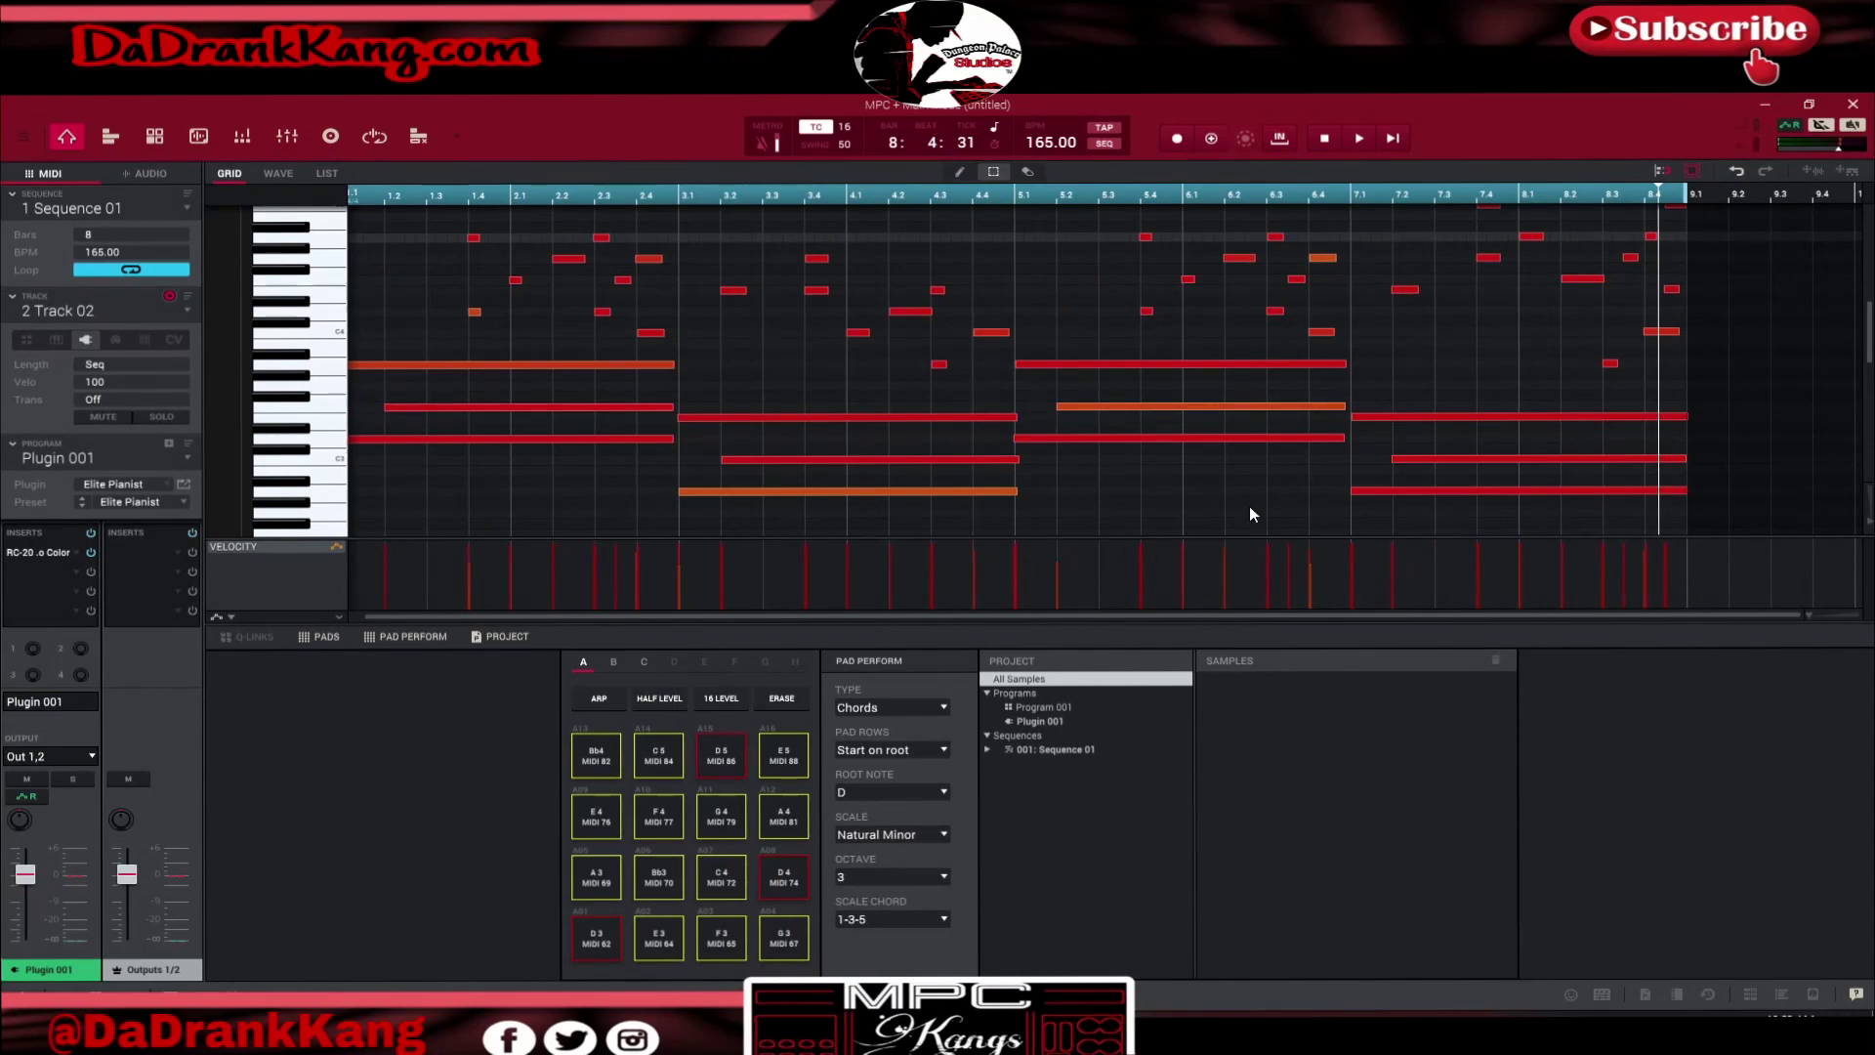
{"action": "key", "text": "space"}
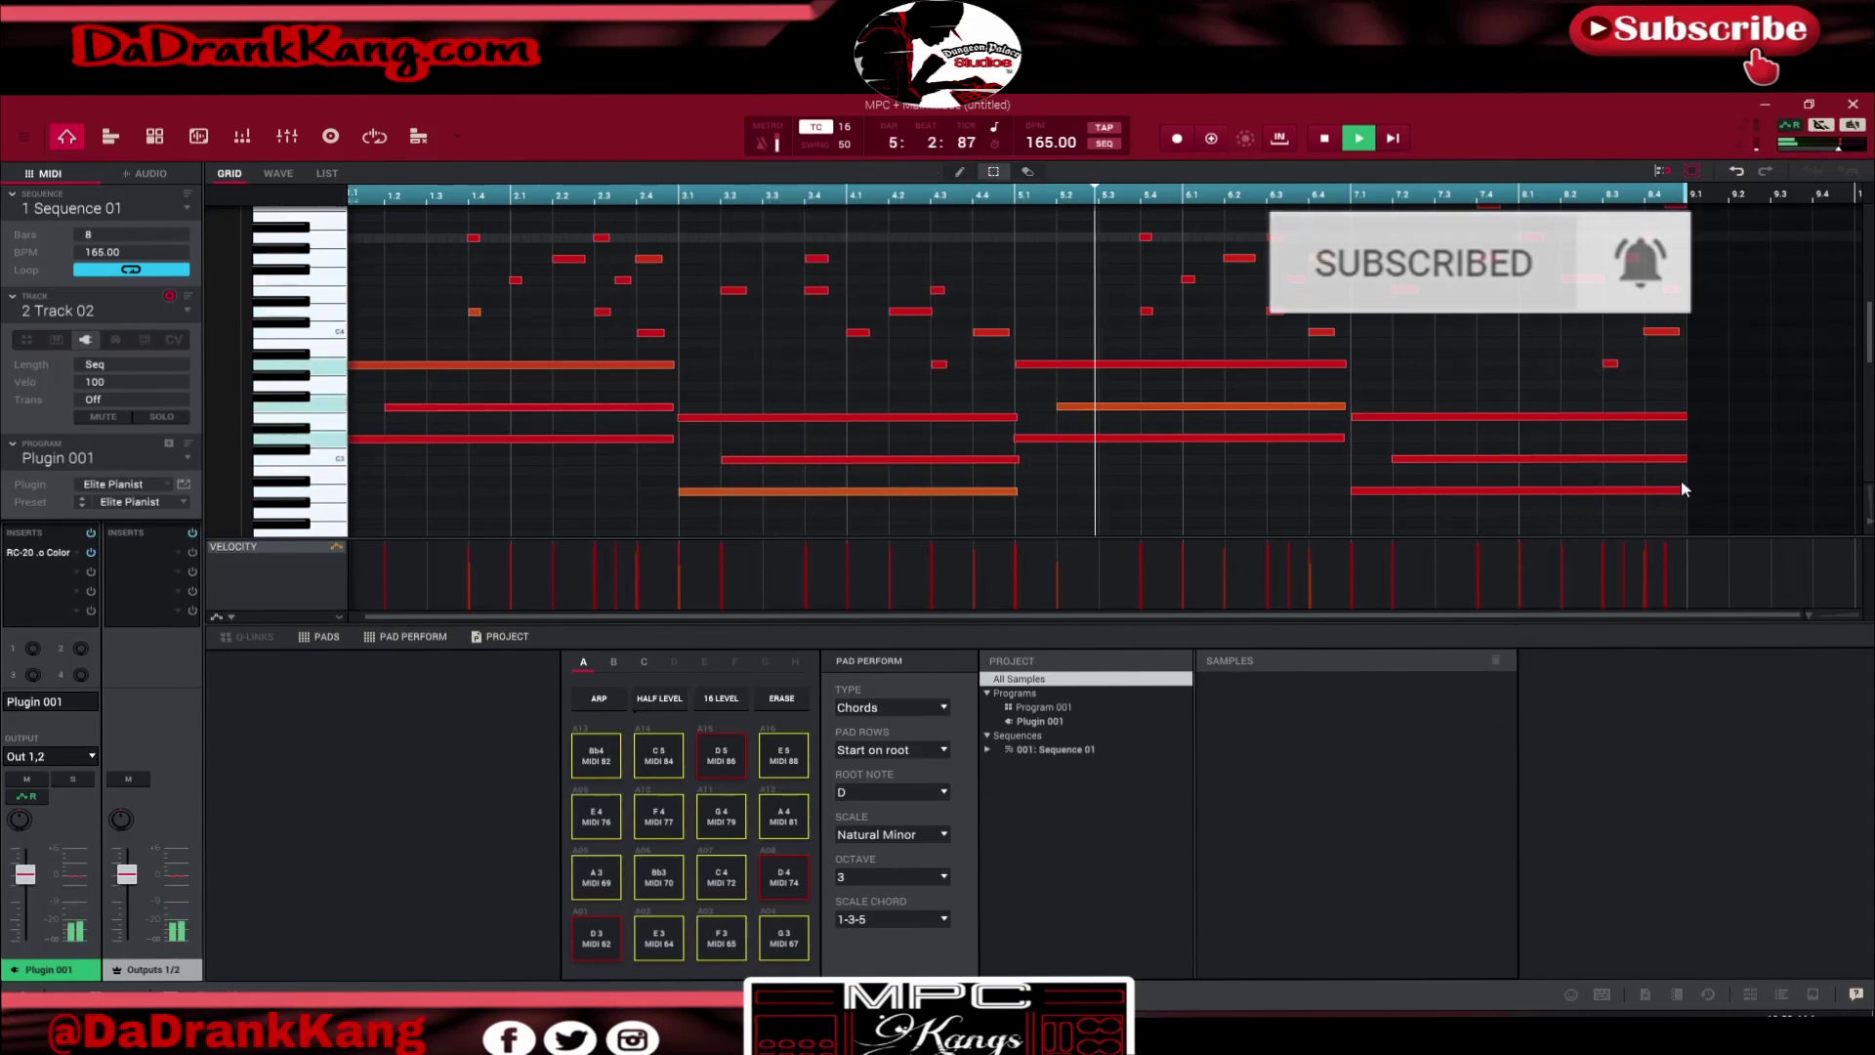
- Load the UJAM FIN-NEO effect into the second insert of Plugin 001 and open its window
{"action": "scroll", "coordinate": [1662, 364], "scroll_direction": "up", "scroll_amount": 3}
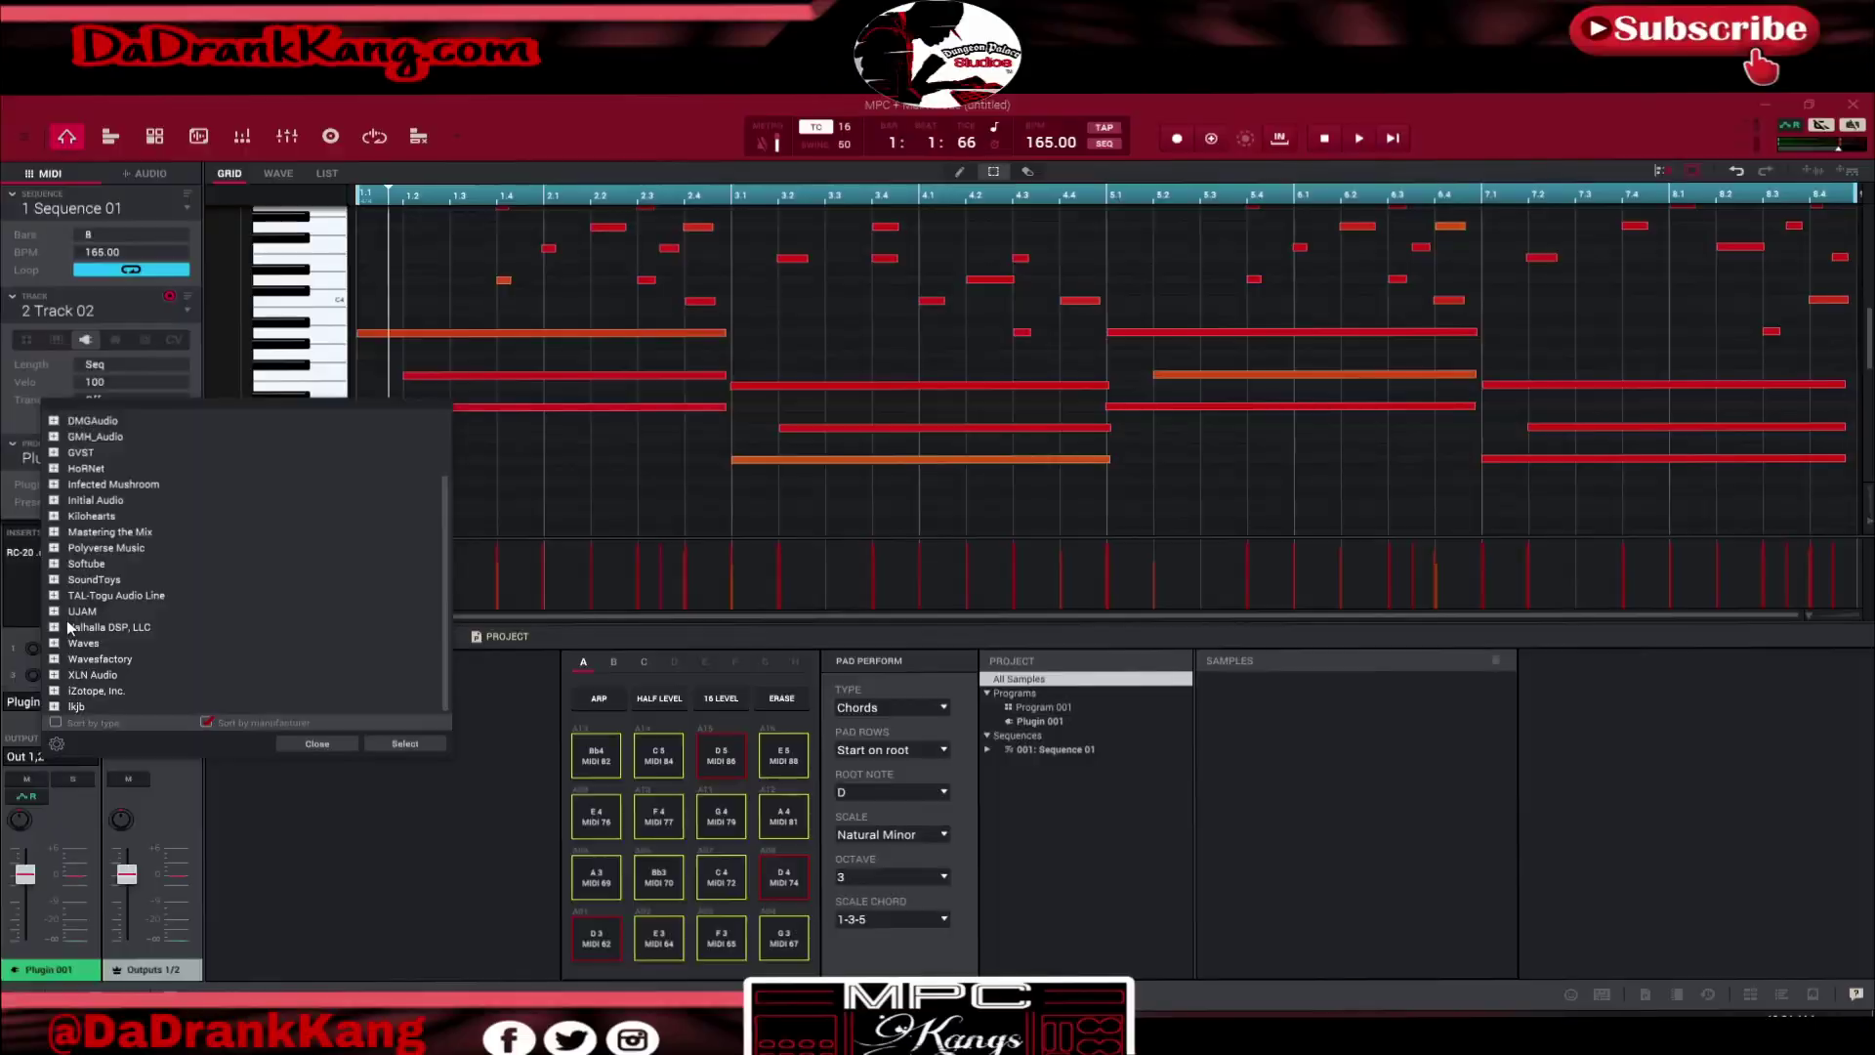
{"action": "left_click", "coordinate": [56, 612]}
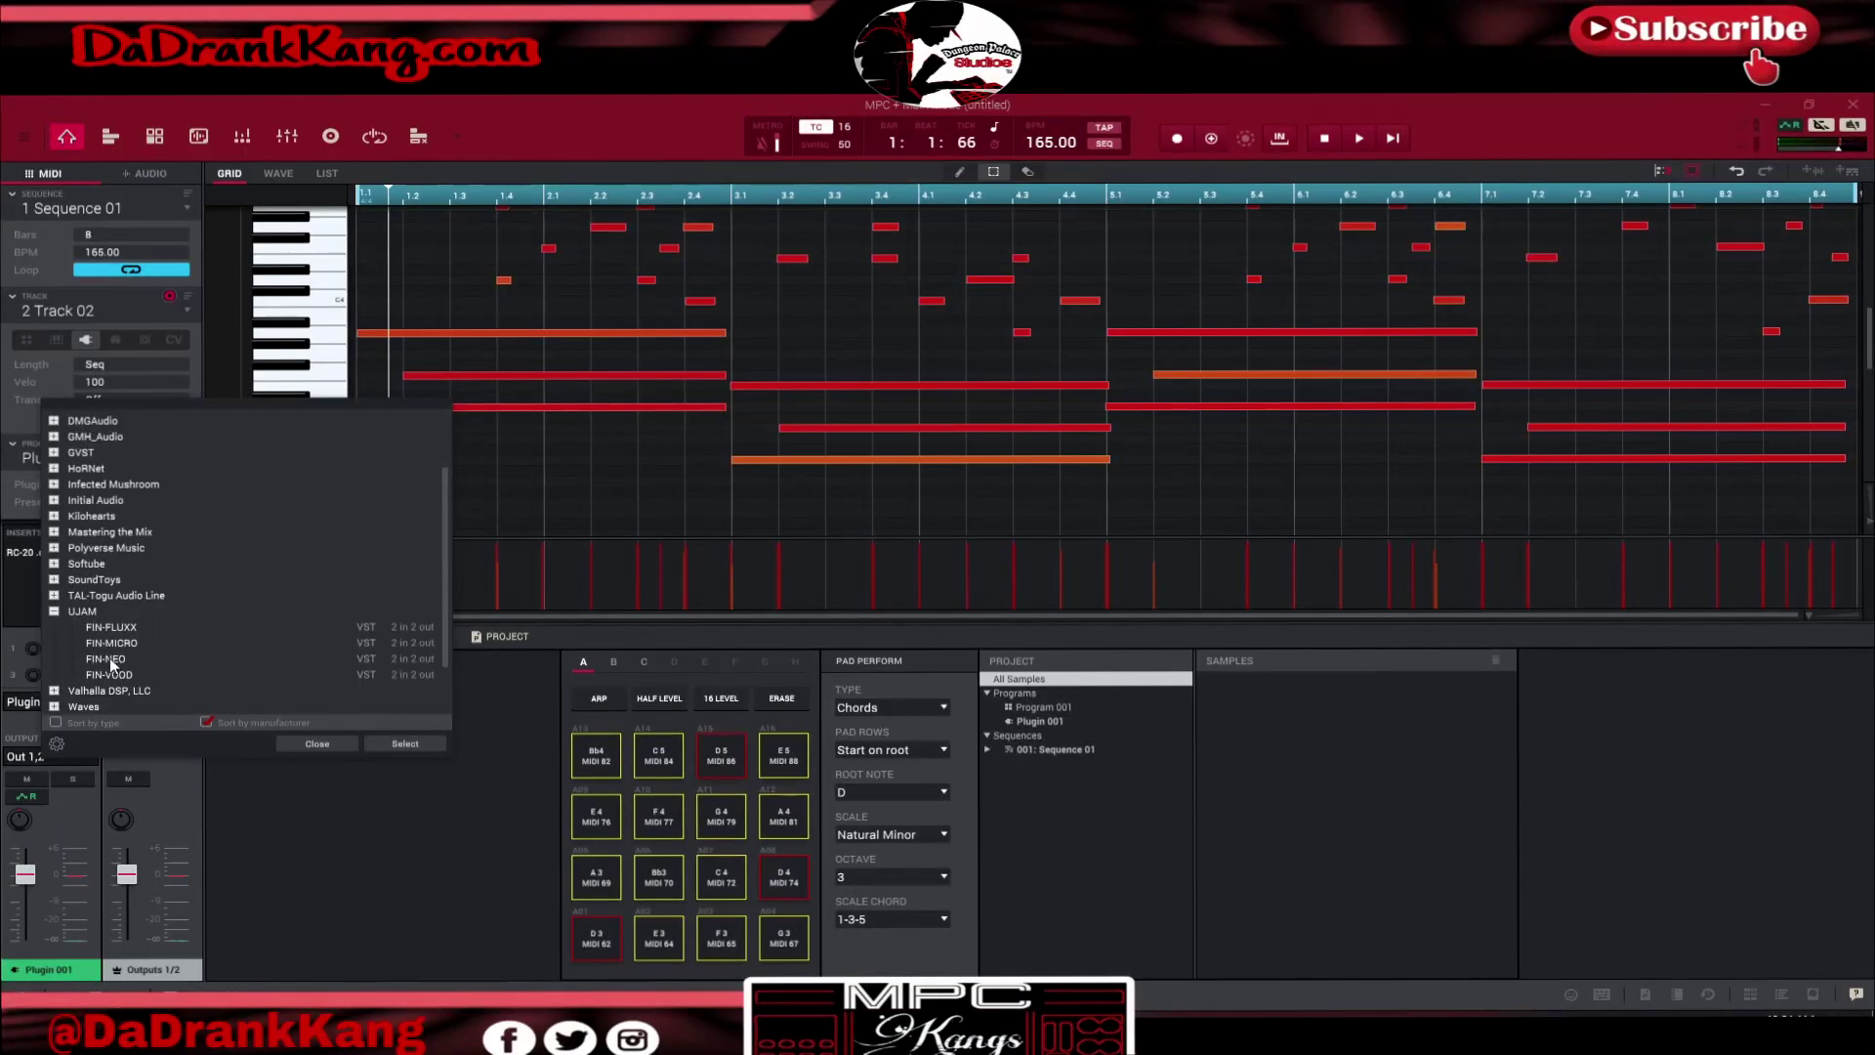
{"action": "double_click", "coordinate": [110, 659]}
{"action": "left_click", "coordinate": [39, 573]}
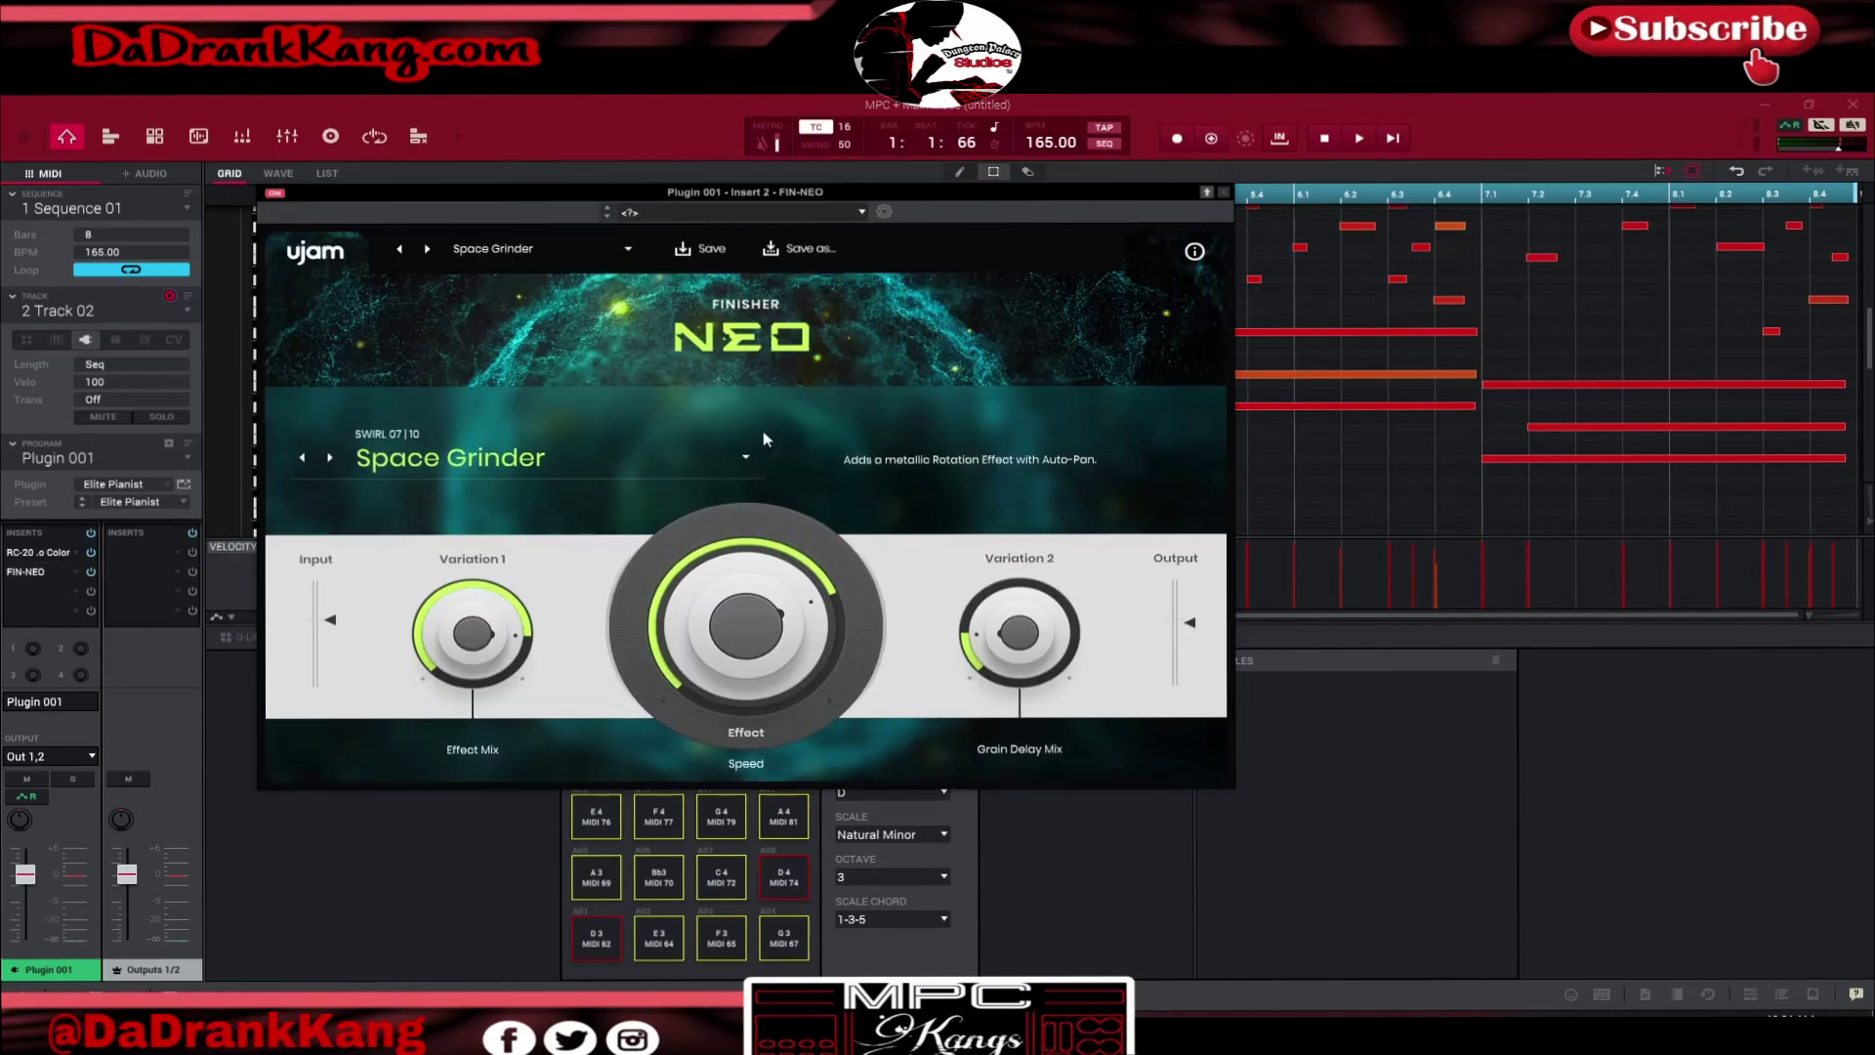
- Audition the FIN-NEO modes during playback, stepping forward from Space Grinder to Space Station
{"action": "left_click", "coordinate": [524, 465]}
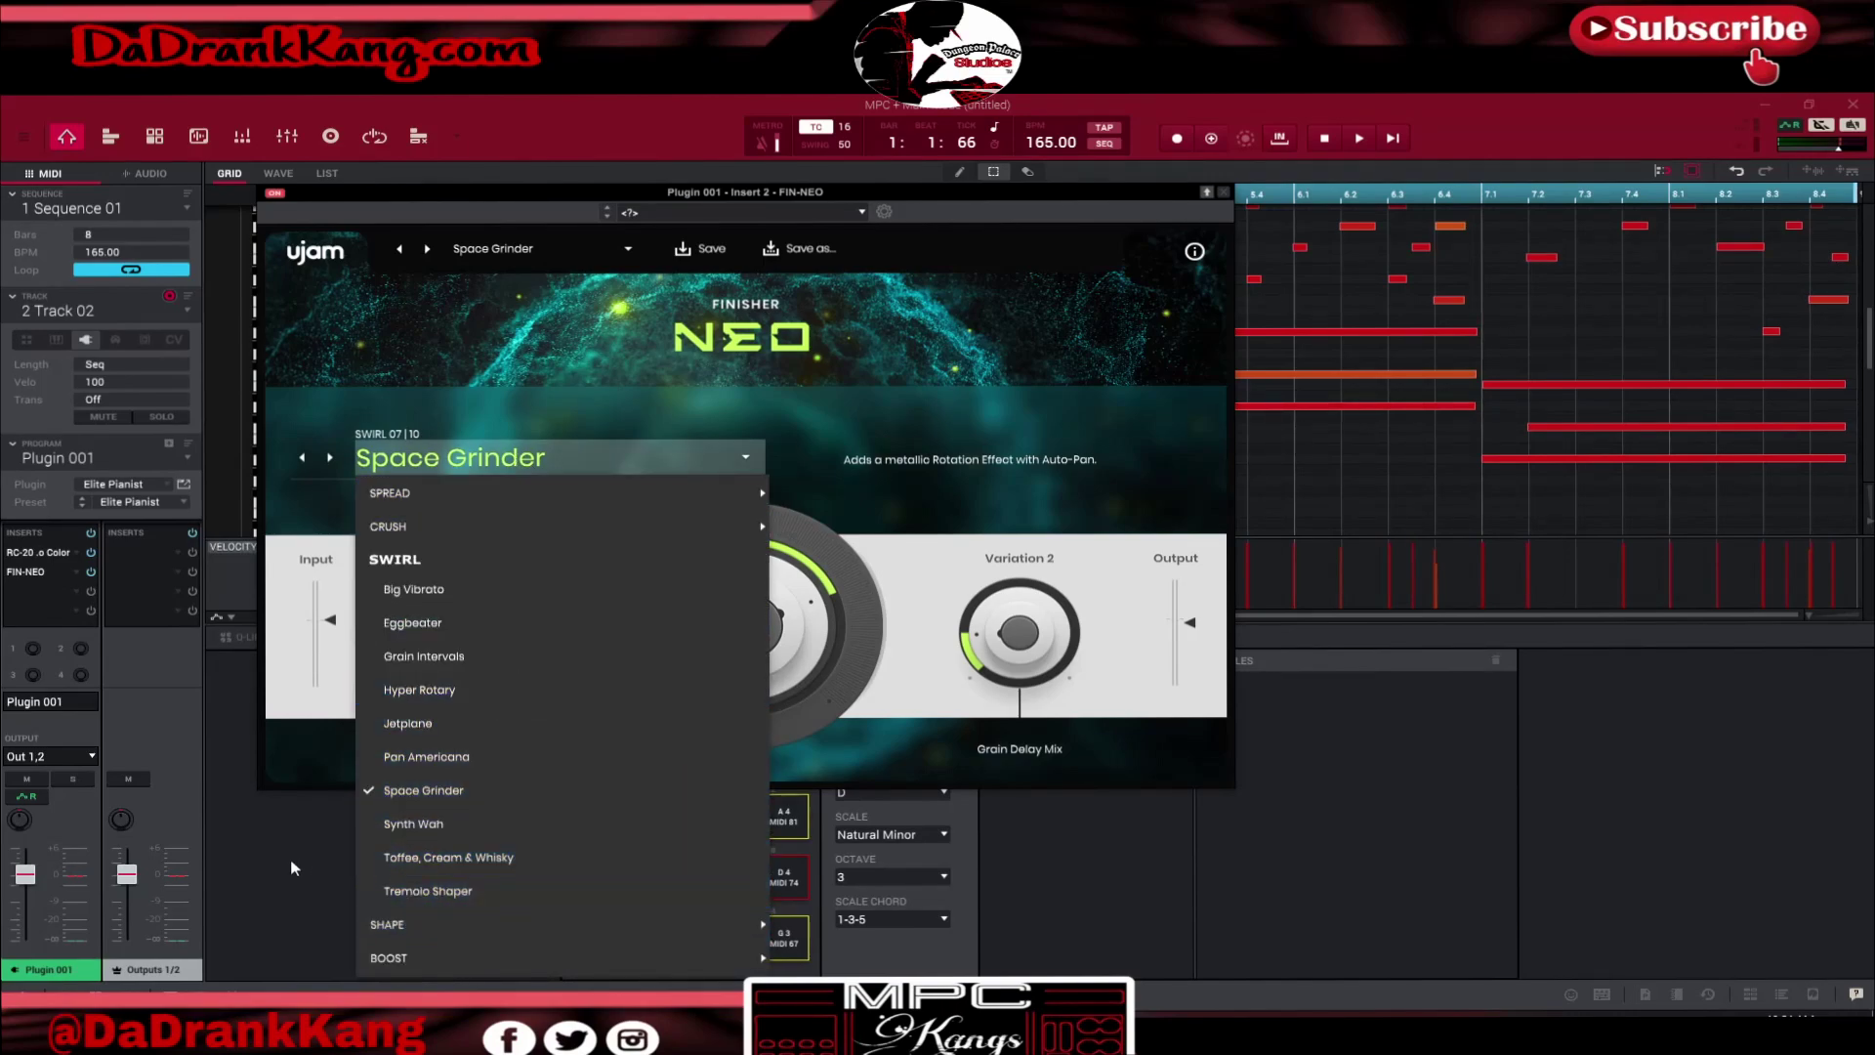
{"action": "left_click", "coordinate": [668, 367]}
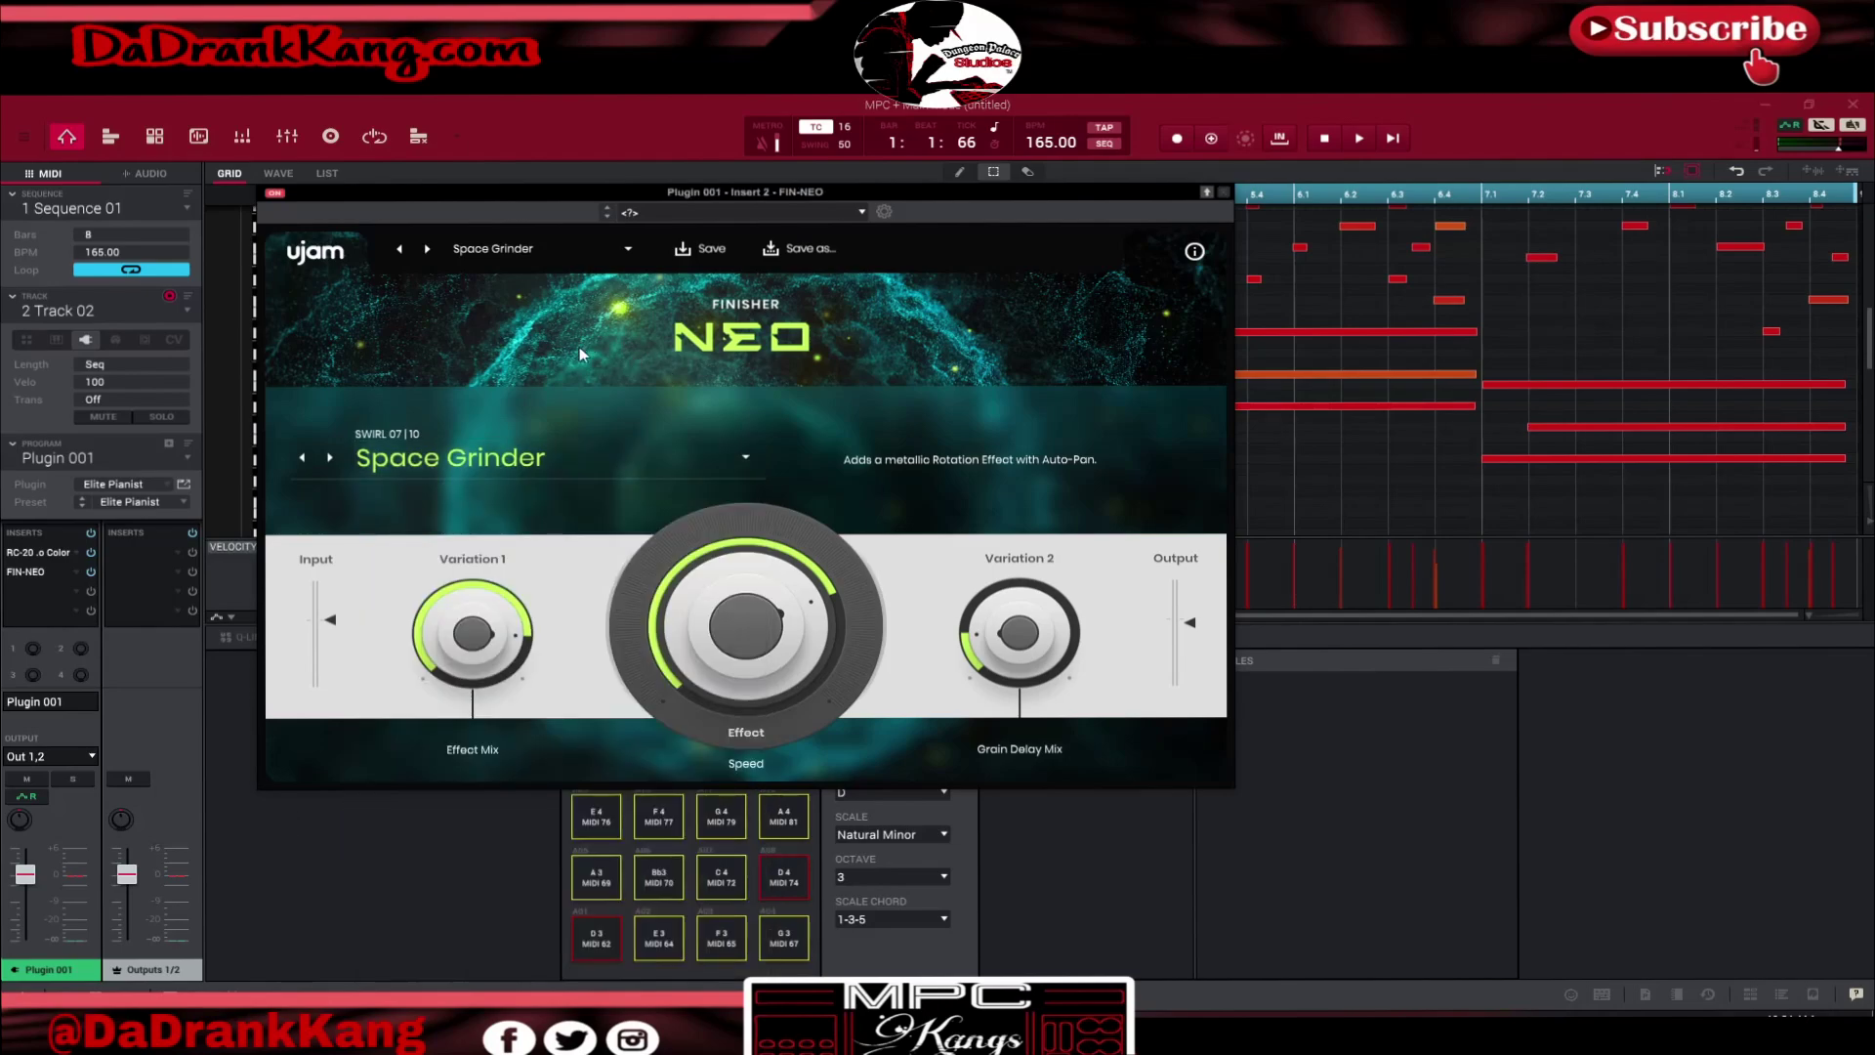
{"action": "key", "text": "space"}
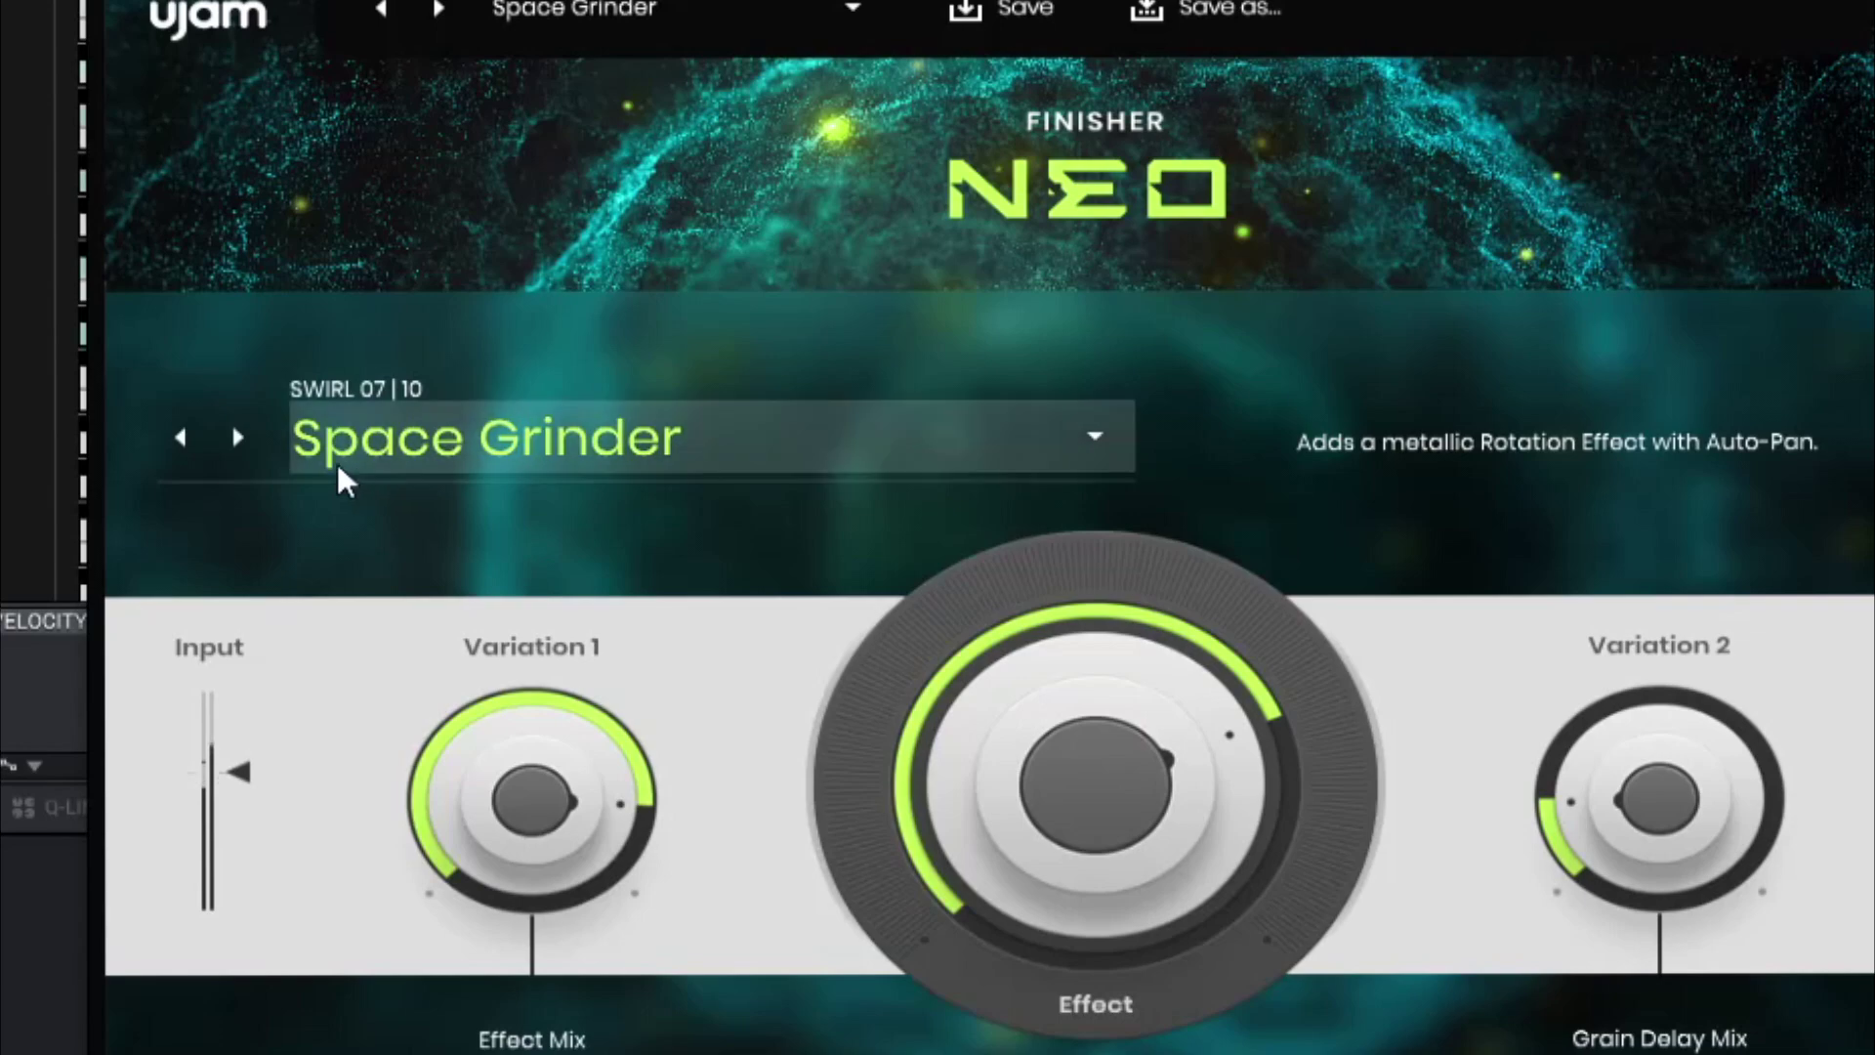
{"action": "left_click", "coordinate": [236, 438]}
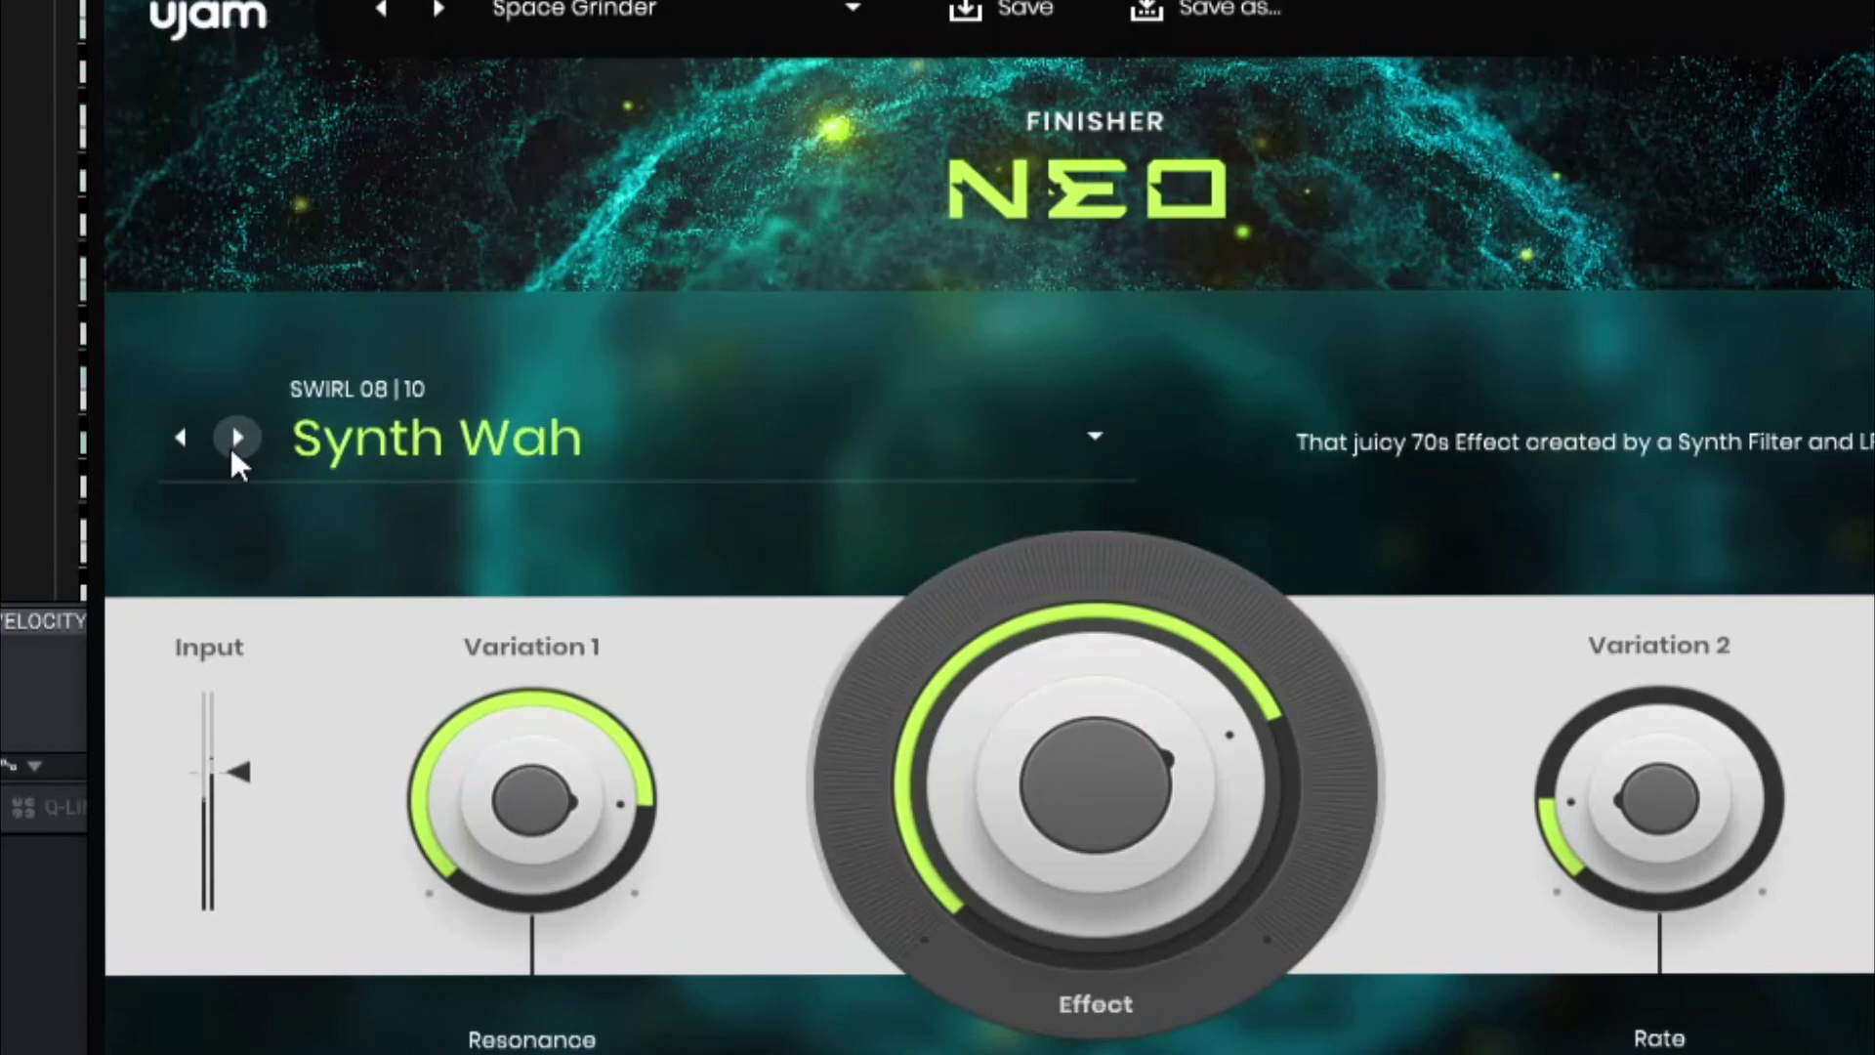
{"action": "left_click", "coordinate": [236, 439]}
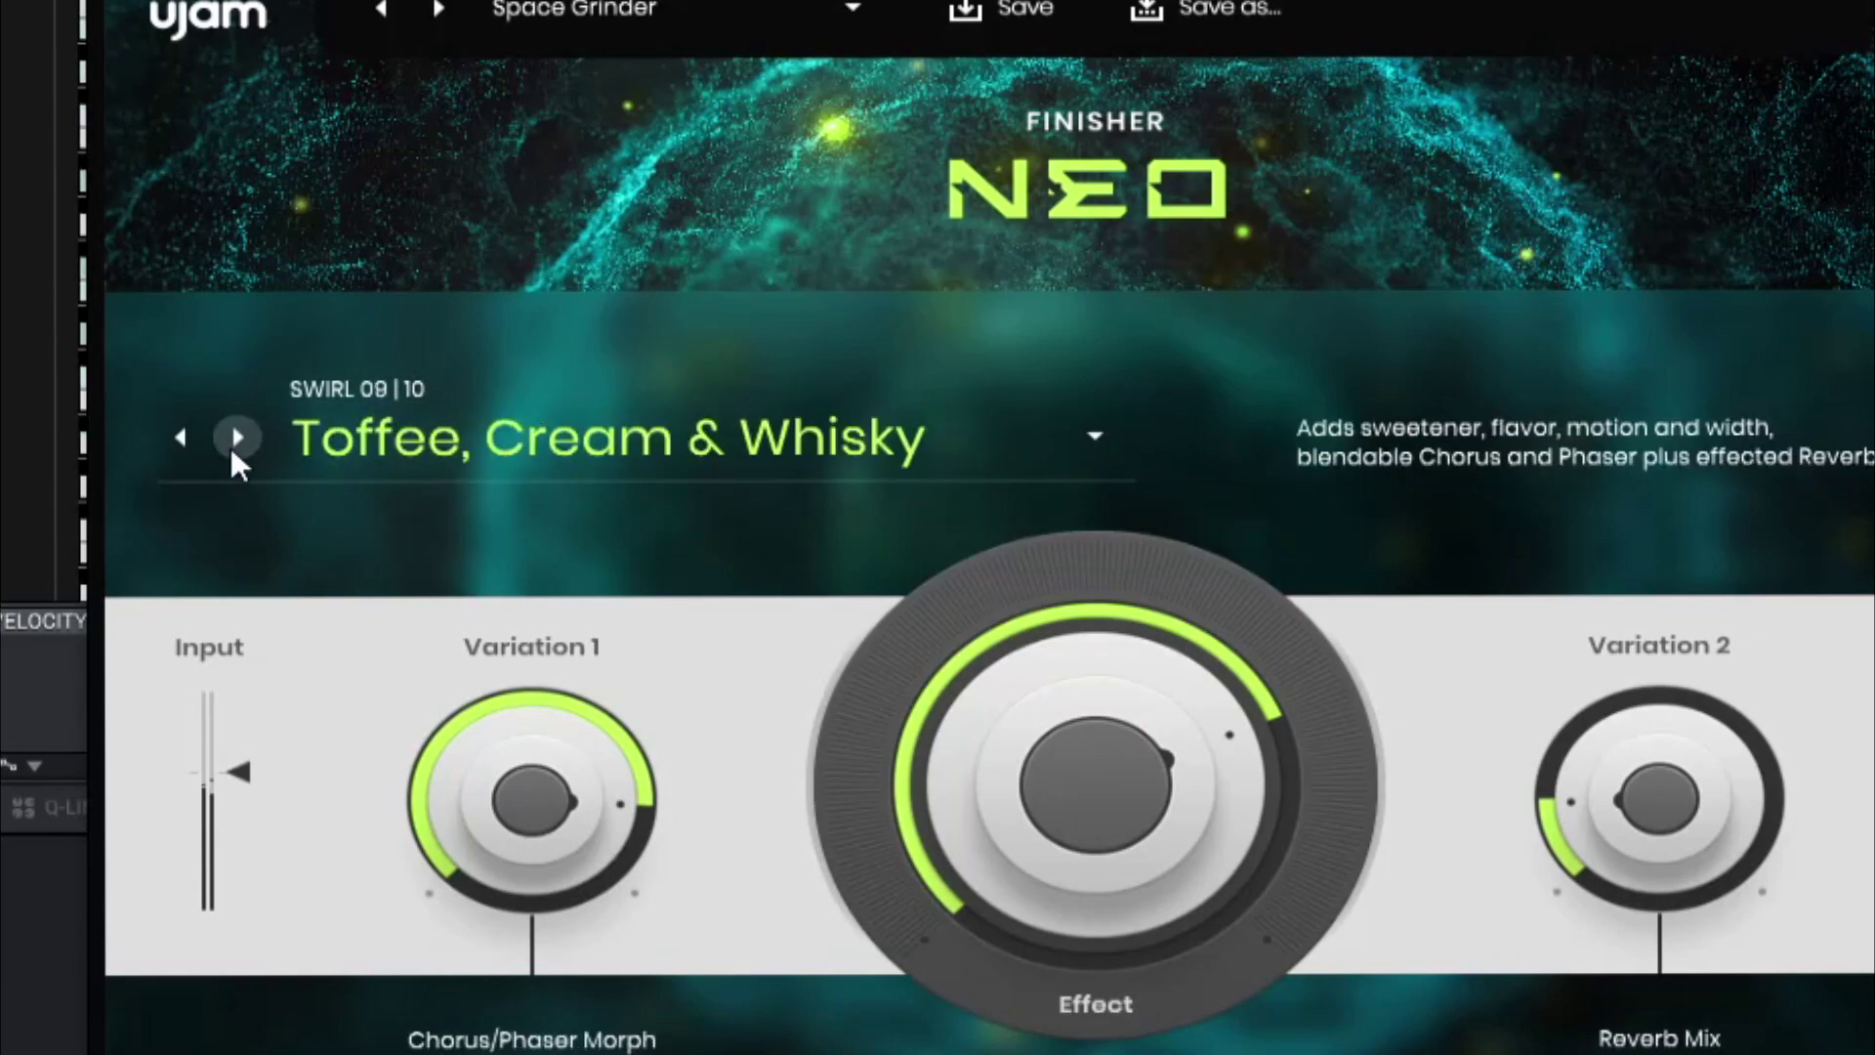
{"action": "left_click", "coordinate": [237, 439]}
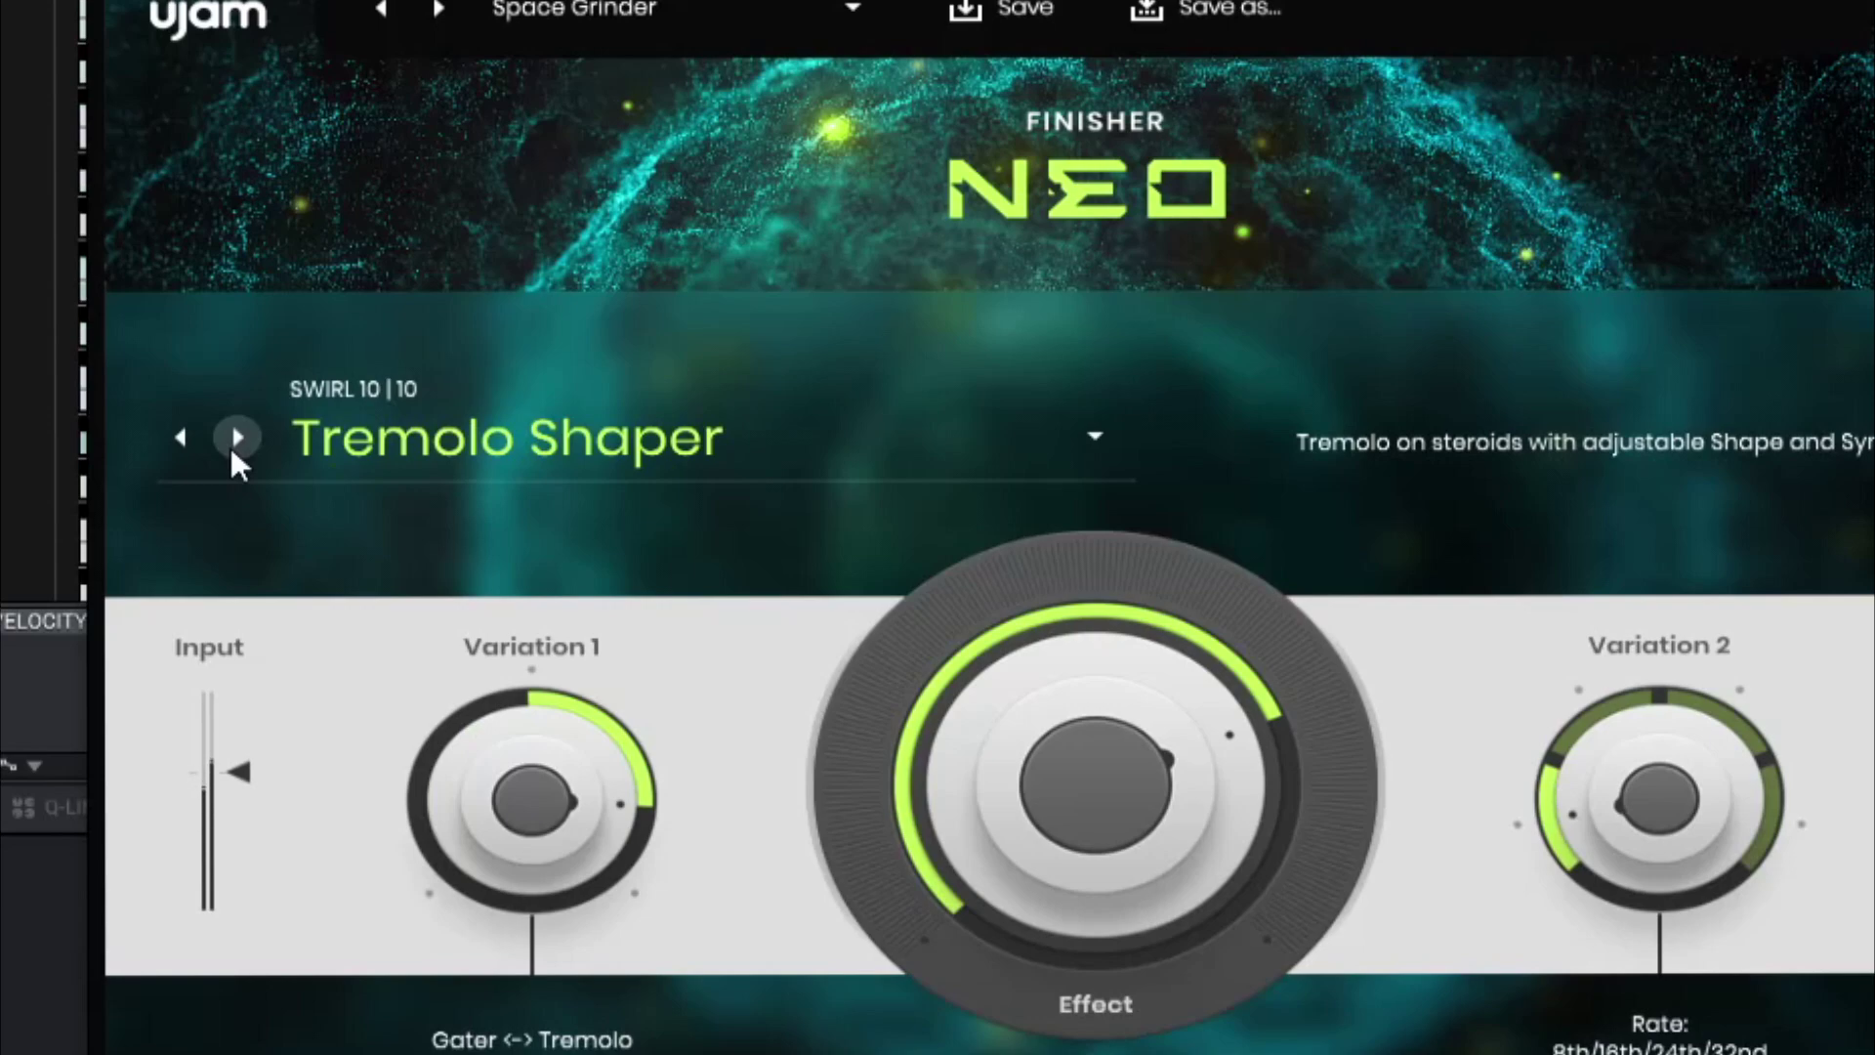
{"action": "left_click", "coordinate": [236, 439]}
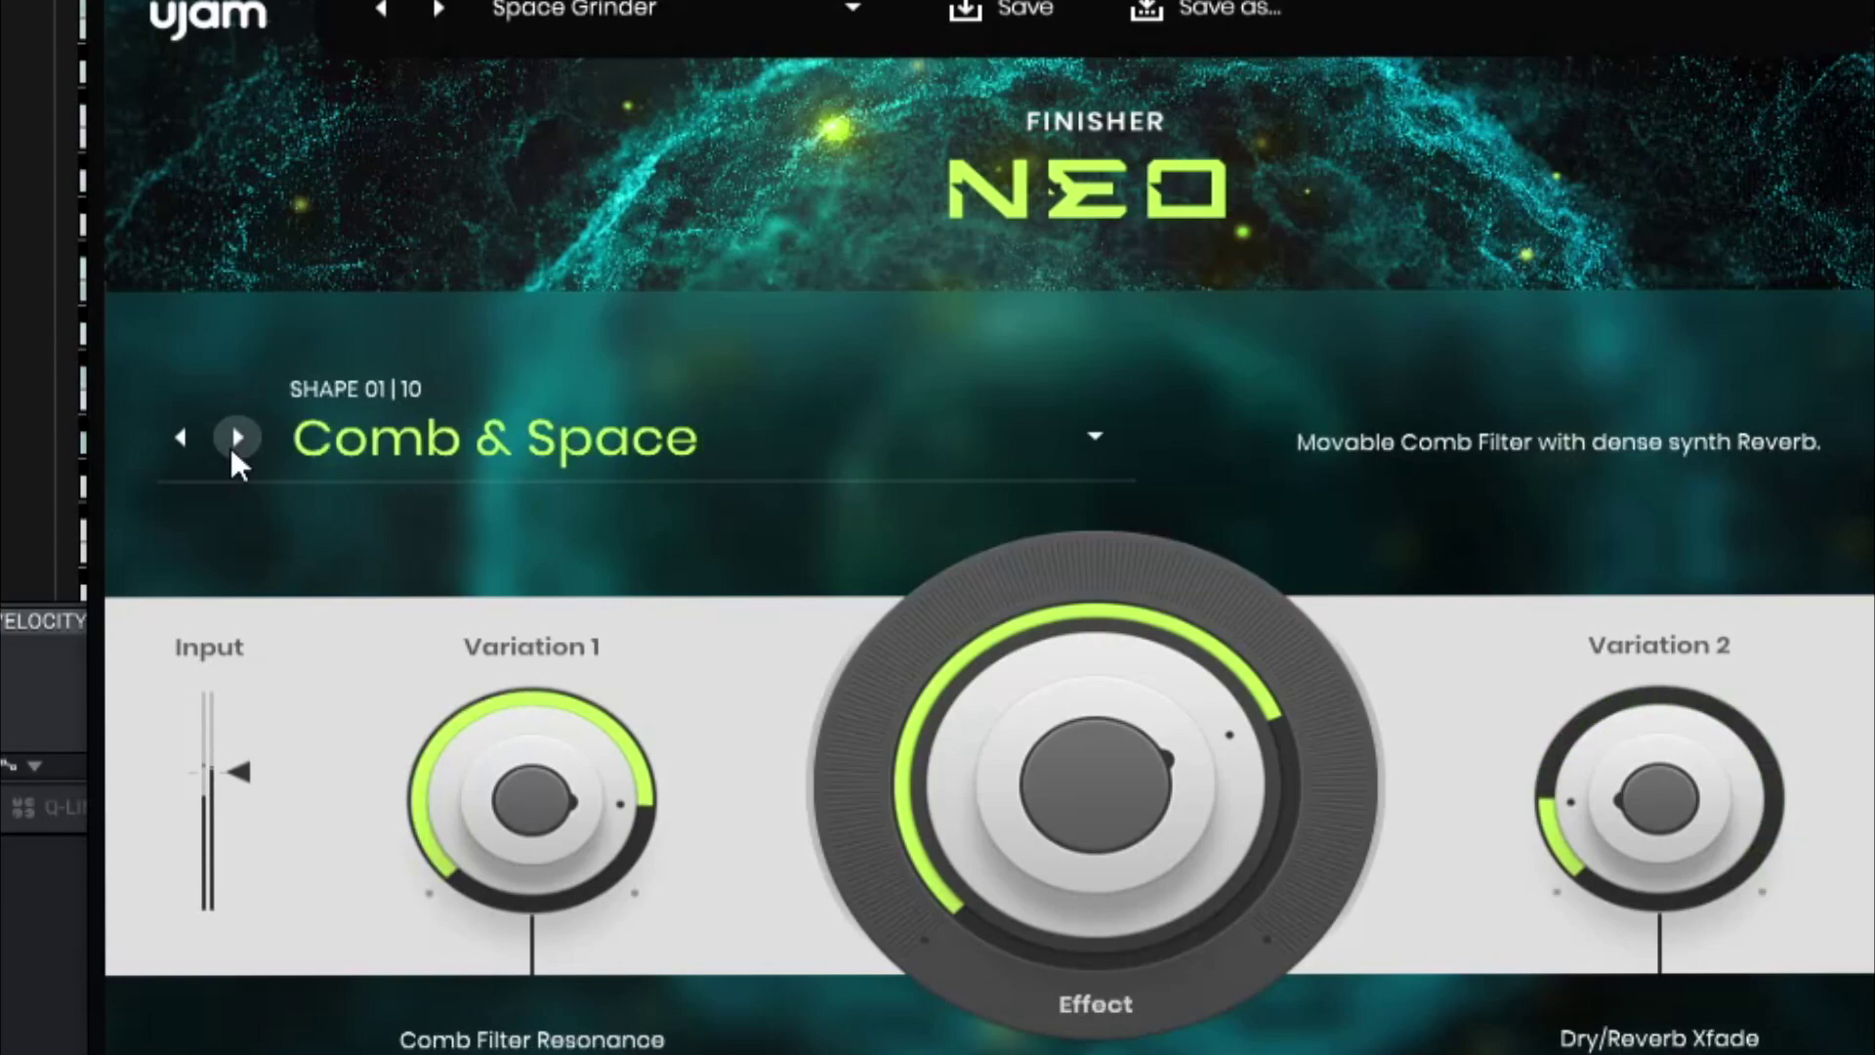
{"action": "left_click", "coordinate": [235, 441]}
{"action": "left_click", "coordinate": [235, 441]}
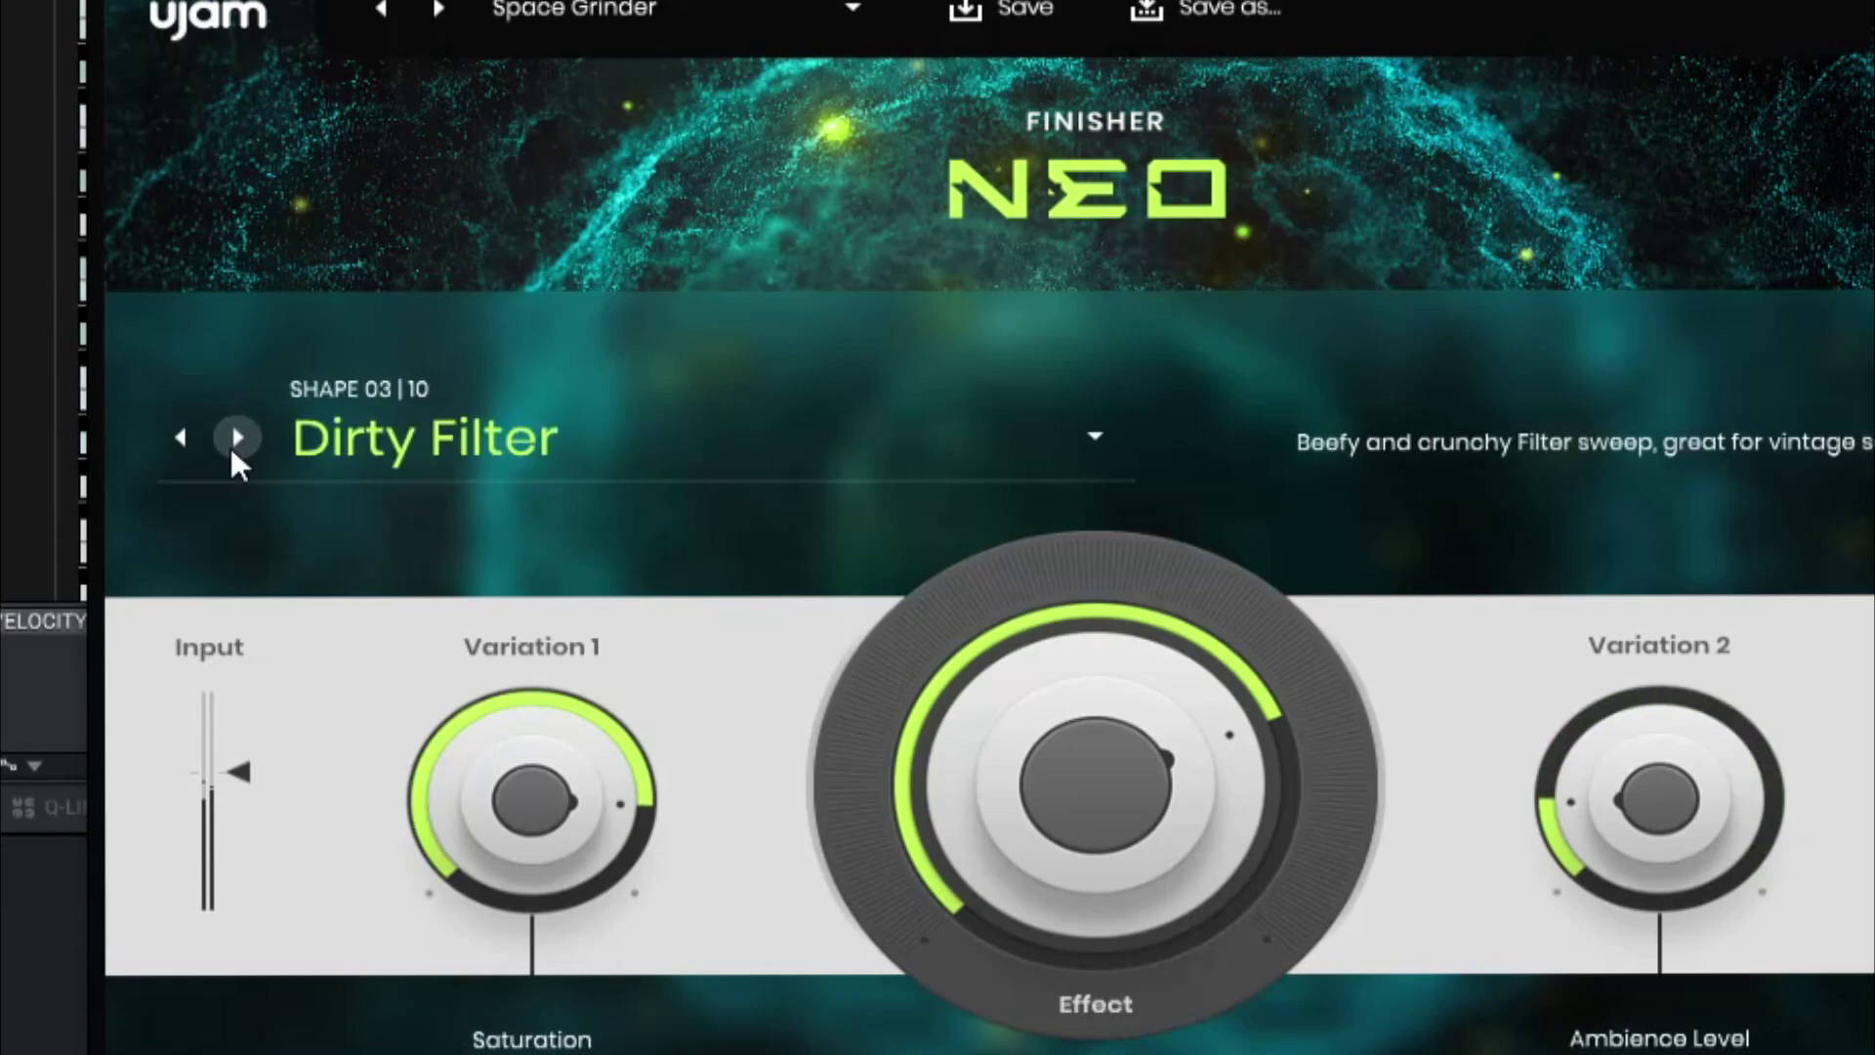
{"action": "left_click", "coordinate": [236, 441]}
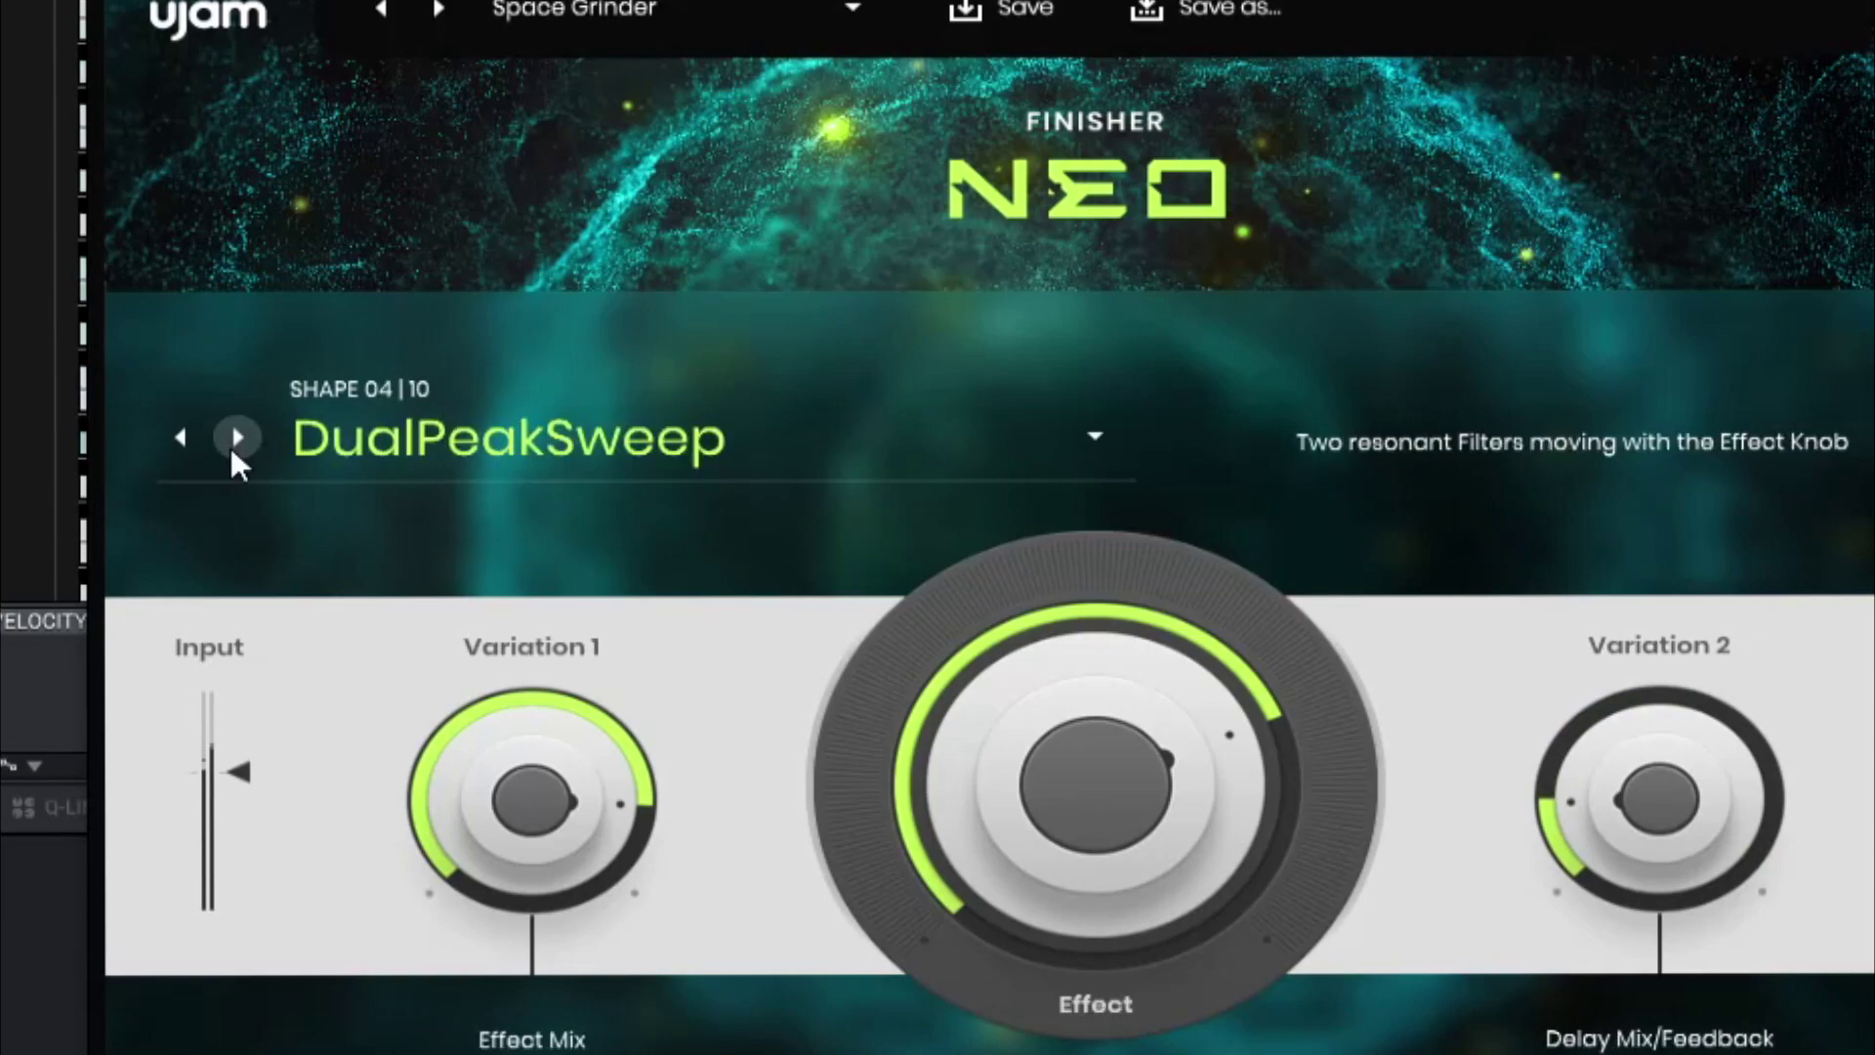
{"action": "left_click", "coordinate": [235, 442]}
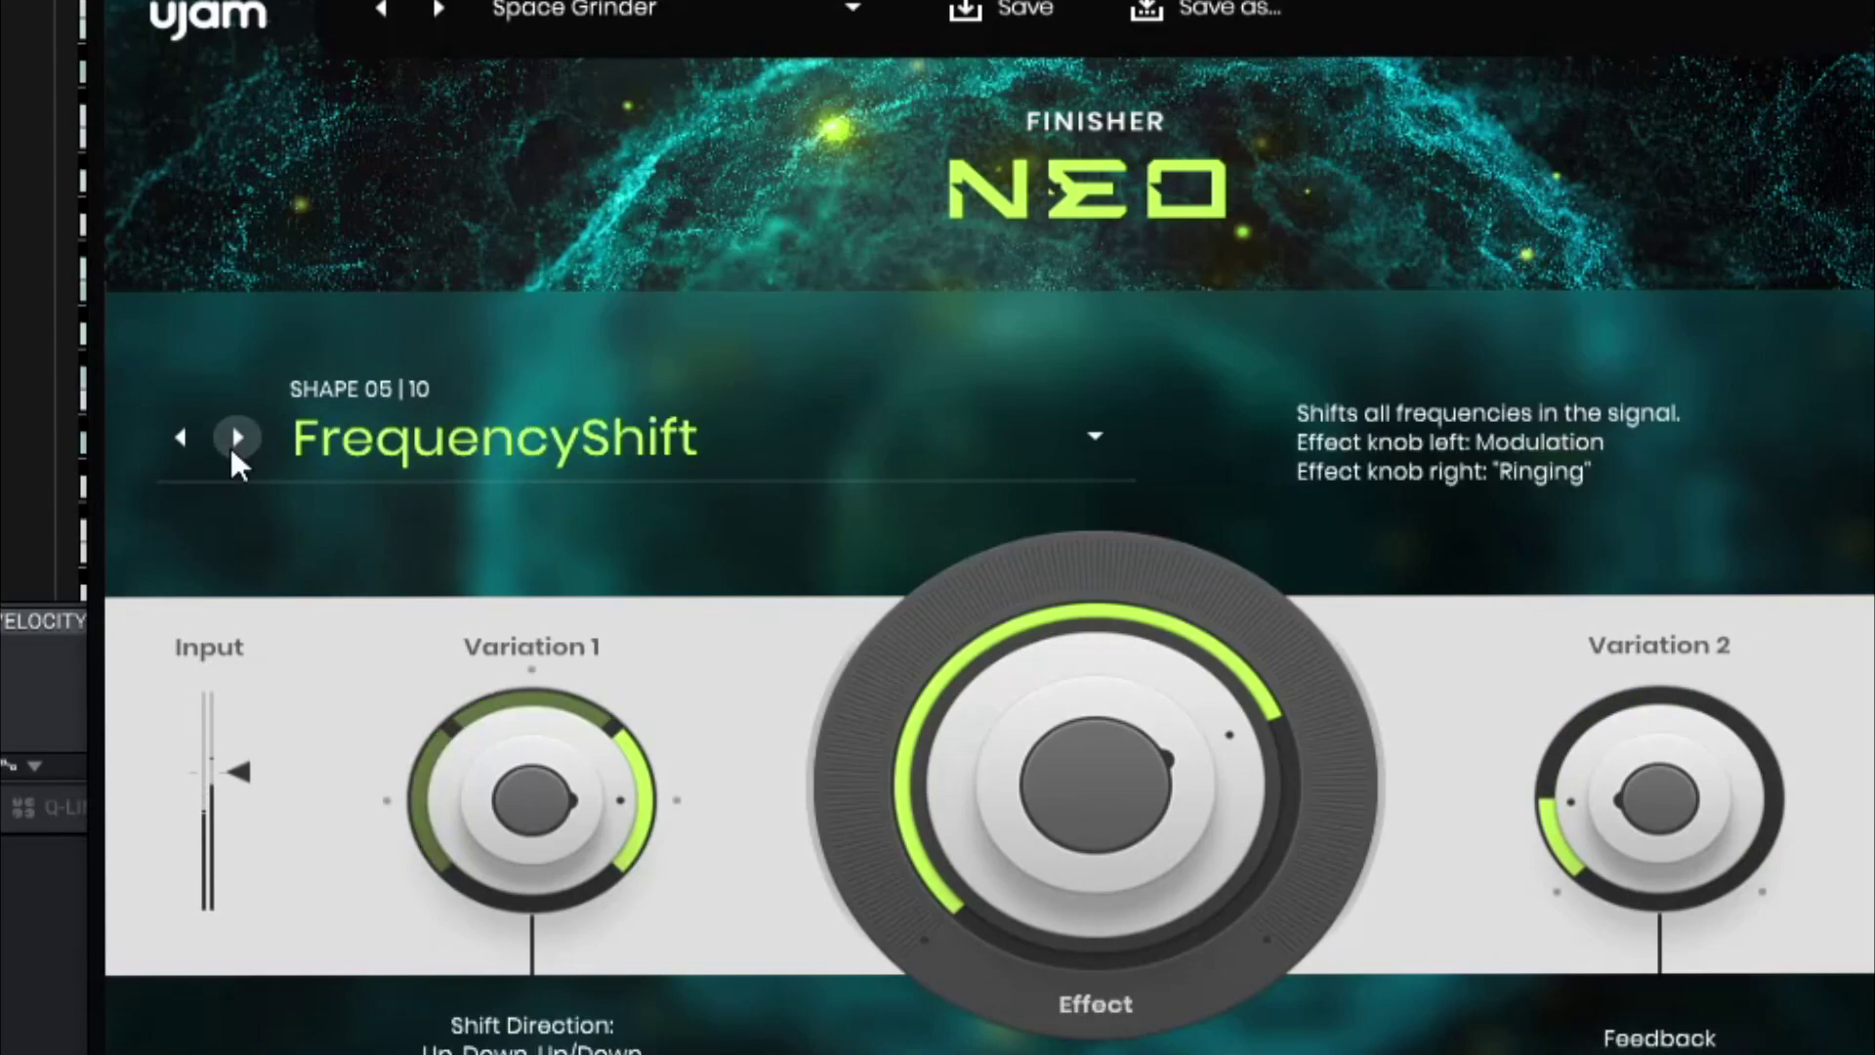
{"action": "left_click", "coordinate": [236, 442]}
{"action": "left_click", "coordinate": [236, 442]}
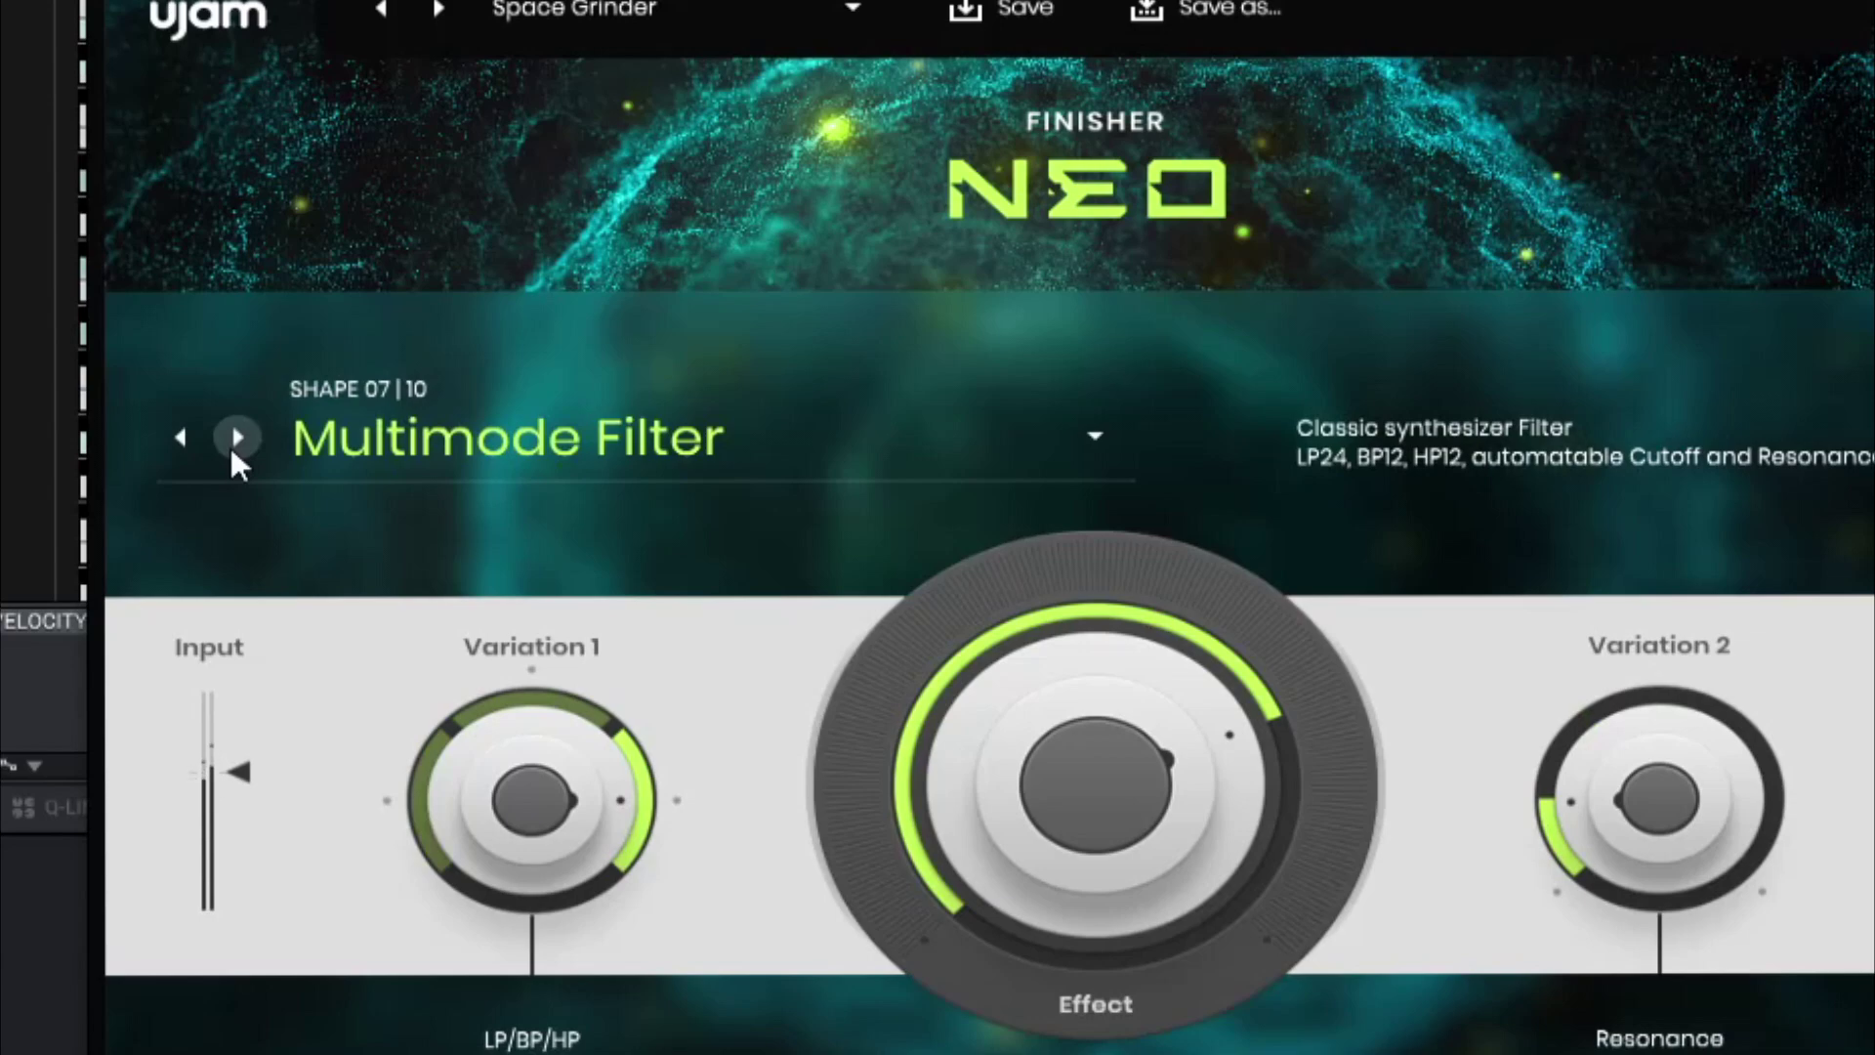
{"action": "left_click", "coordinate": [235, 442]}
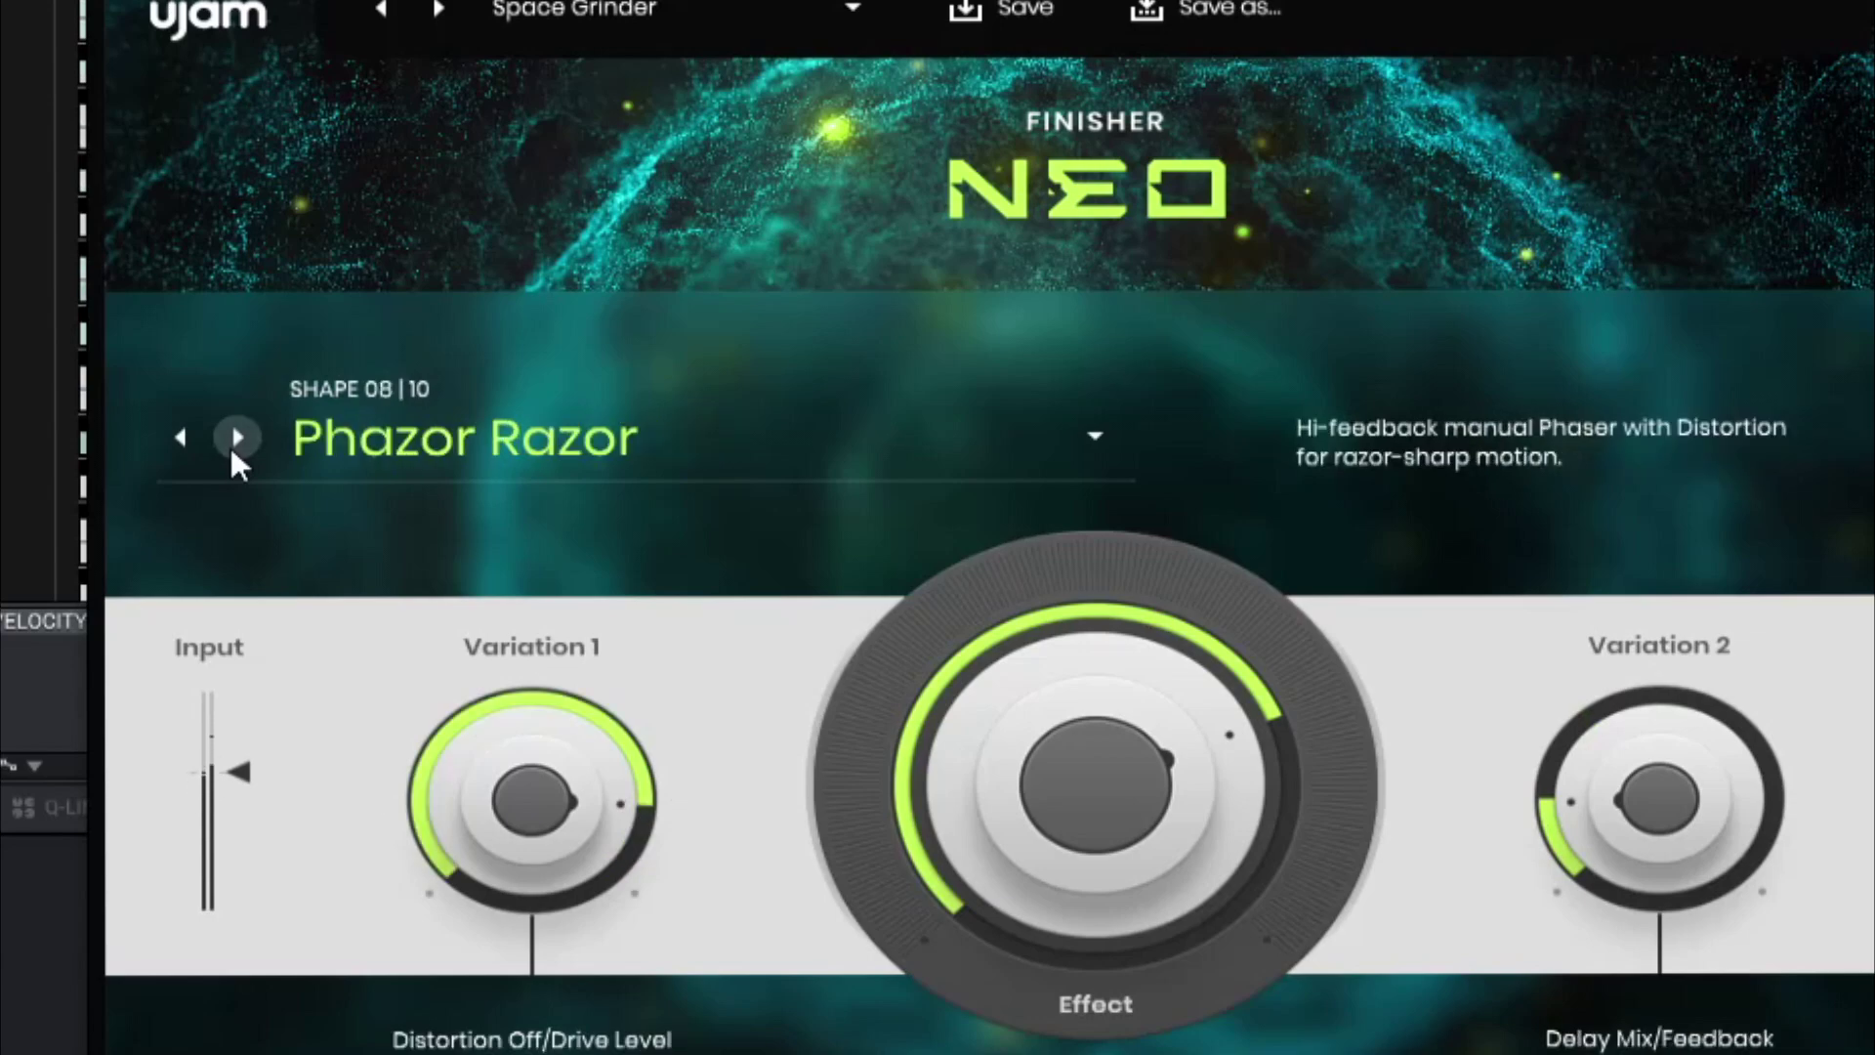
{"action": "left_click", "coordinate": [236, 441]}
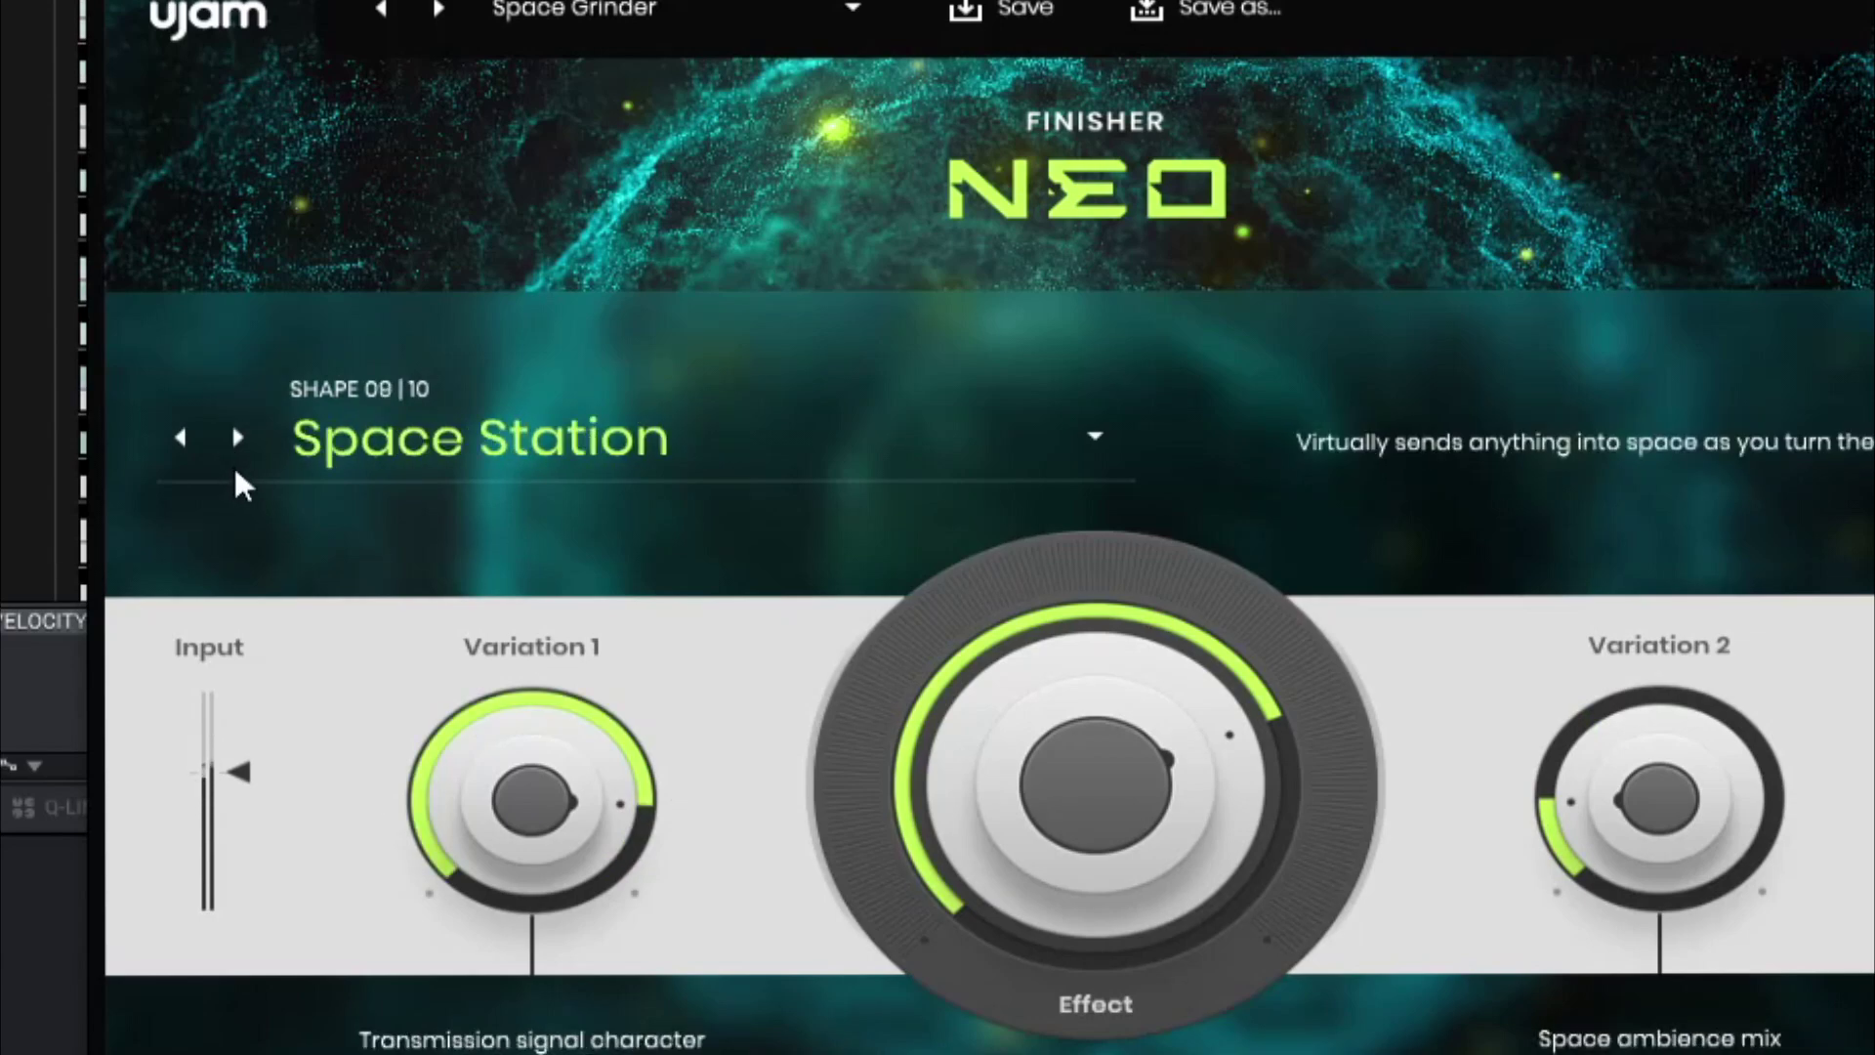
- Turn the Space Station Effect and Variation 1 knobs down to about halfway and adjust Variation 2
{"action": "left_click_drag", "start_coordinate": [1204, 699], "coordinate": [1093, 859]}
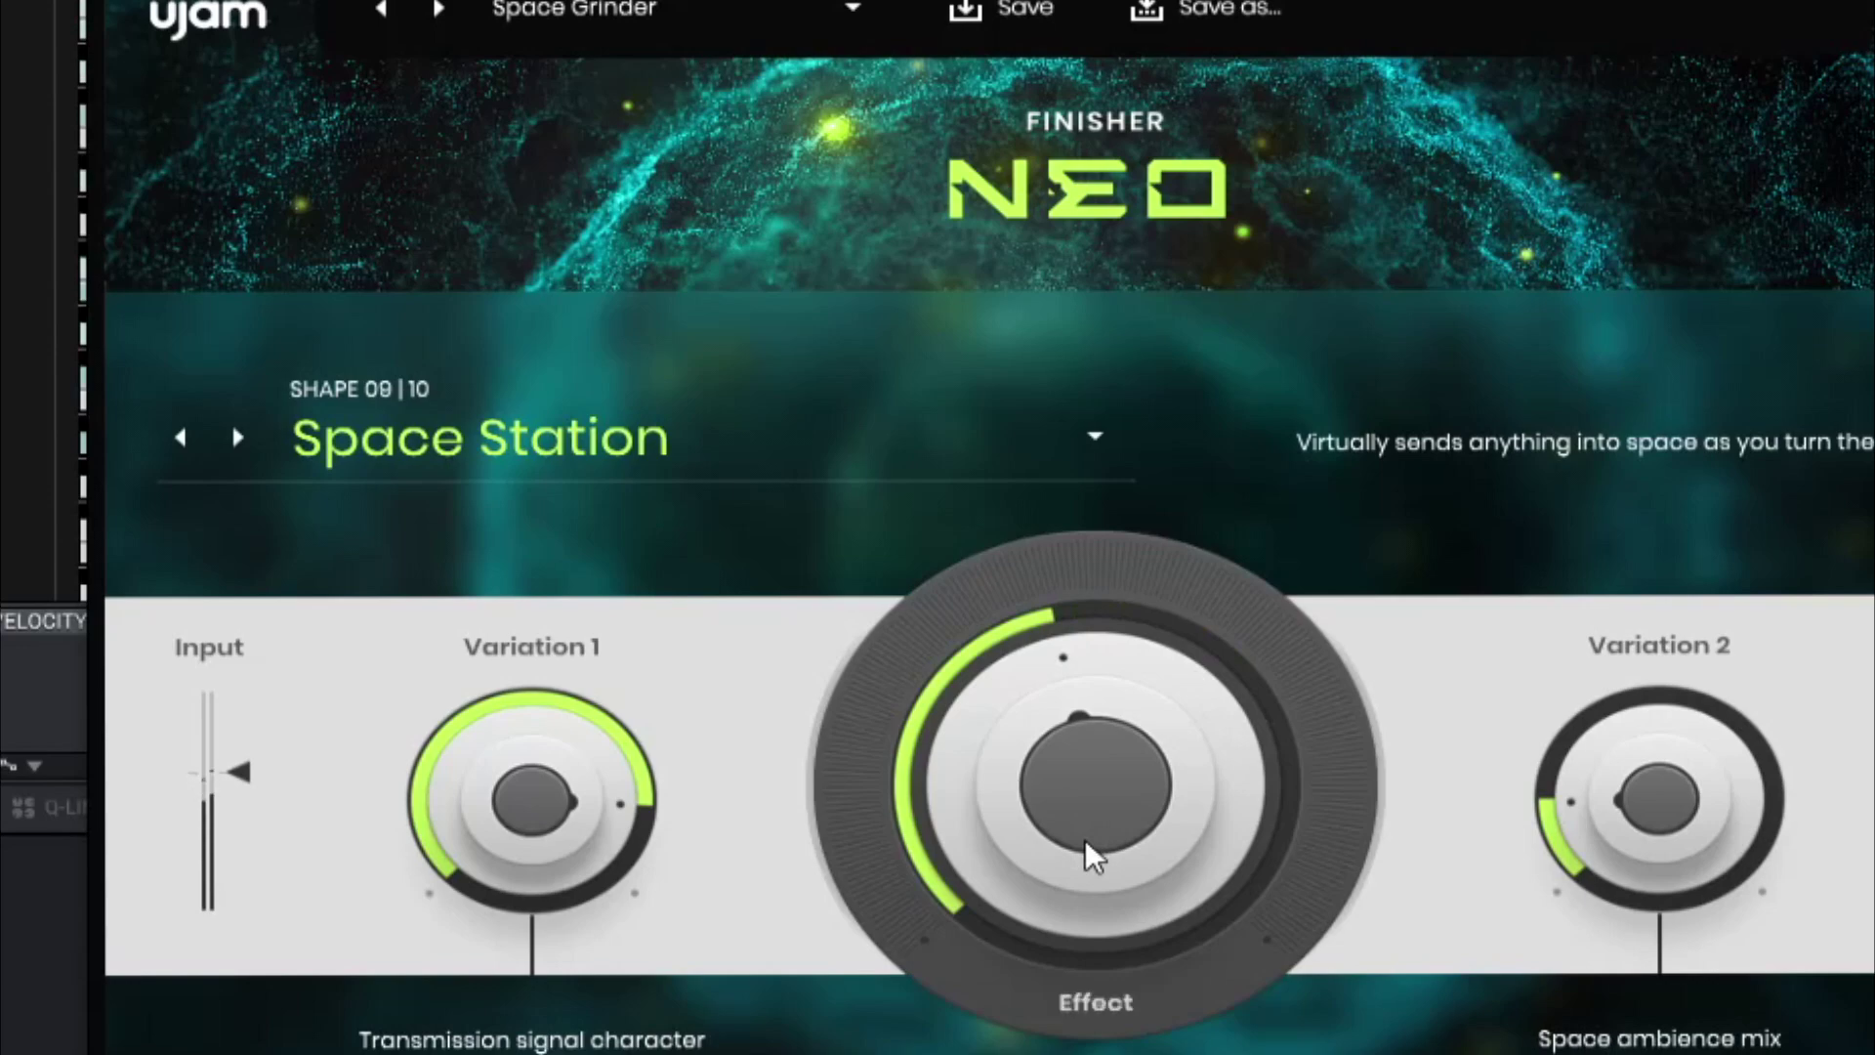
{"action": "left_click_drag", "start_coordinate": [536, 816], "coordinate": [533, 938]}
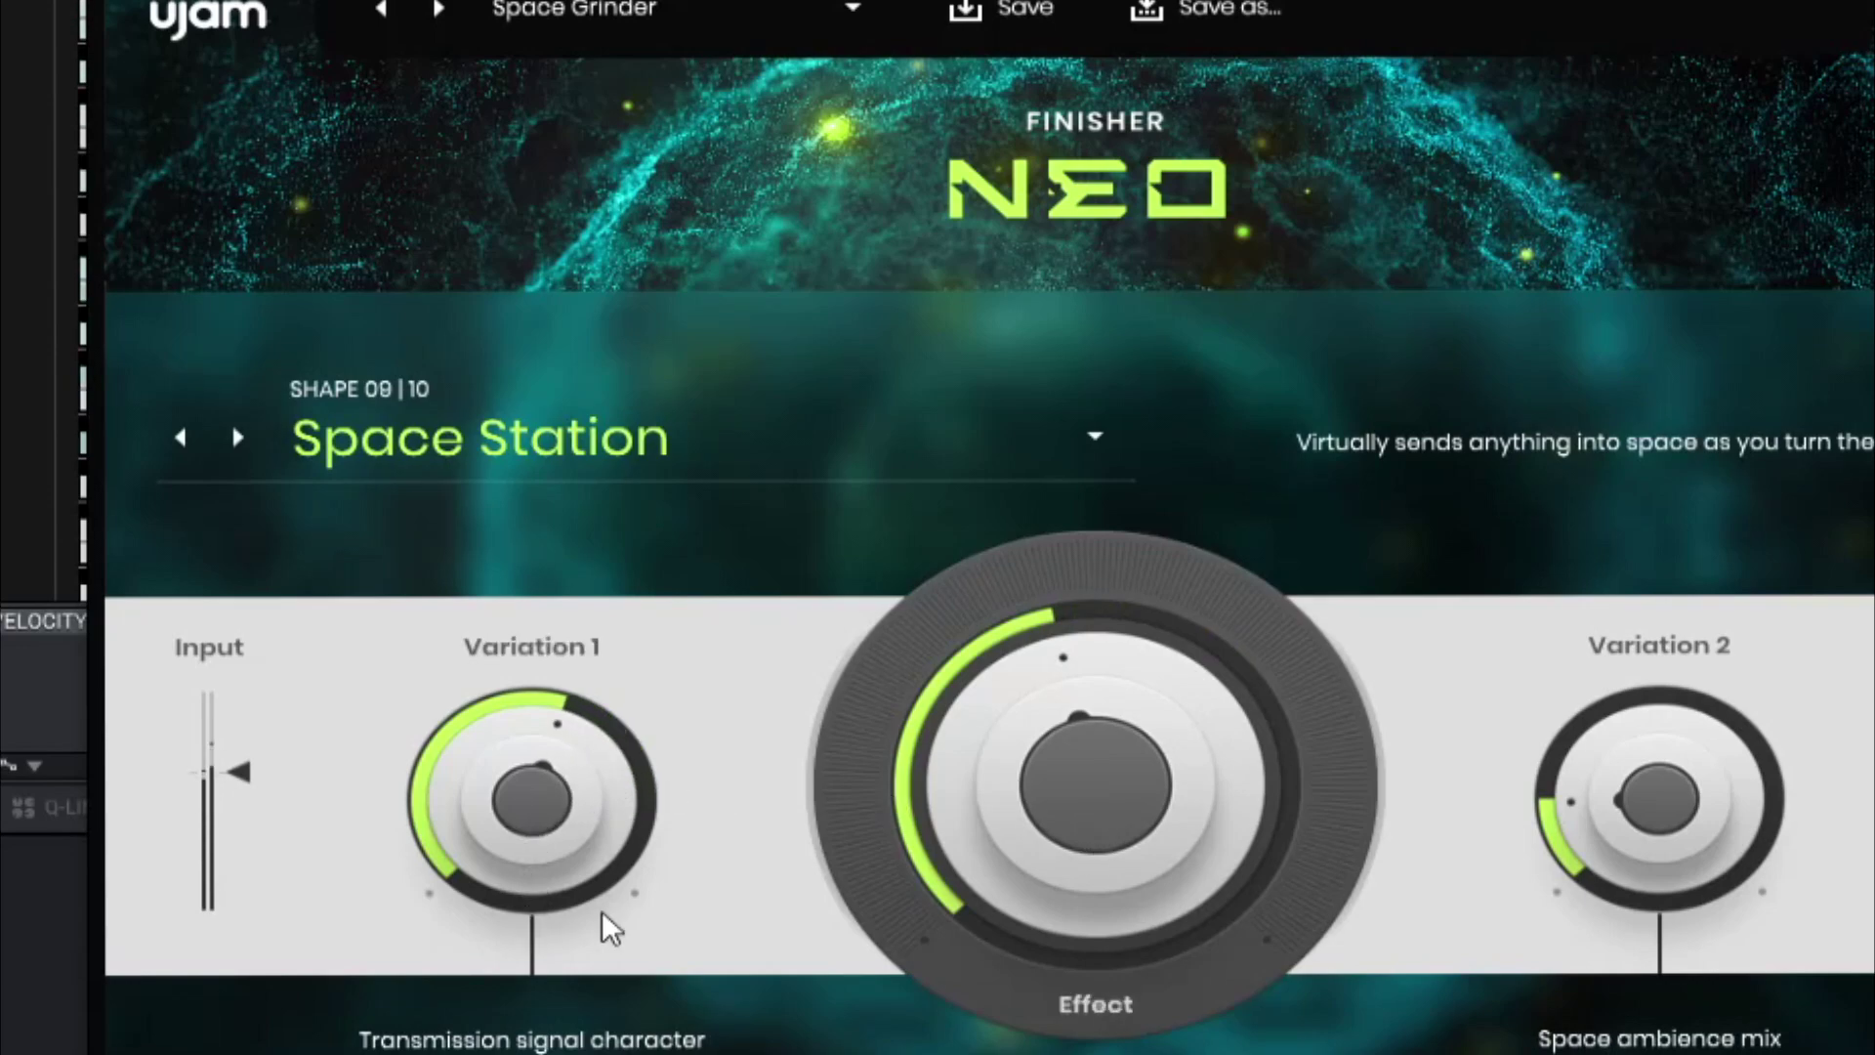
{"action": "left_click_drag", "start_coordinate": [1730, 894], "coordinate": [1656, 821]}
{"action": "left_click_drag", "start_coordinate": [547, 733], "coordinate": [510, 695]}
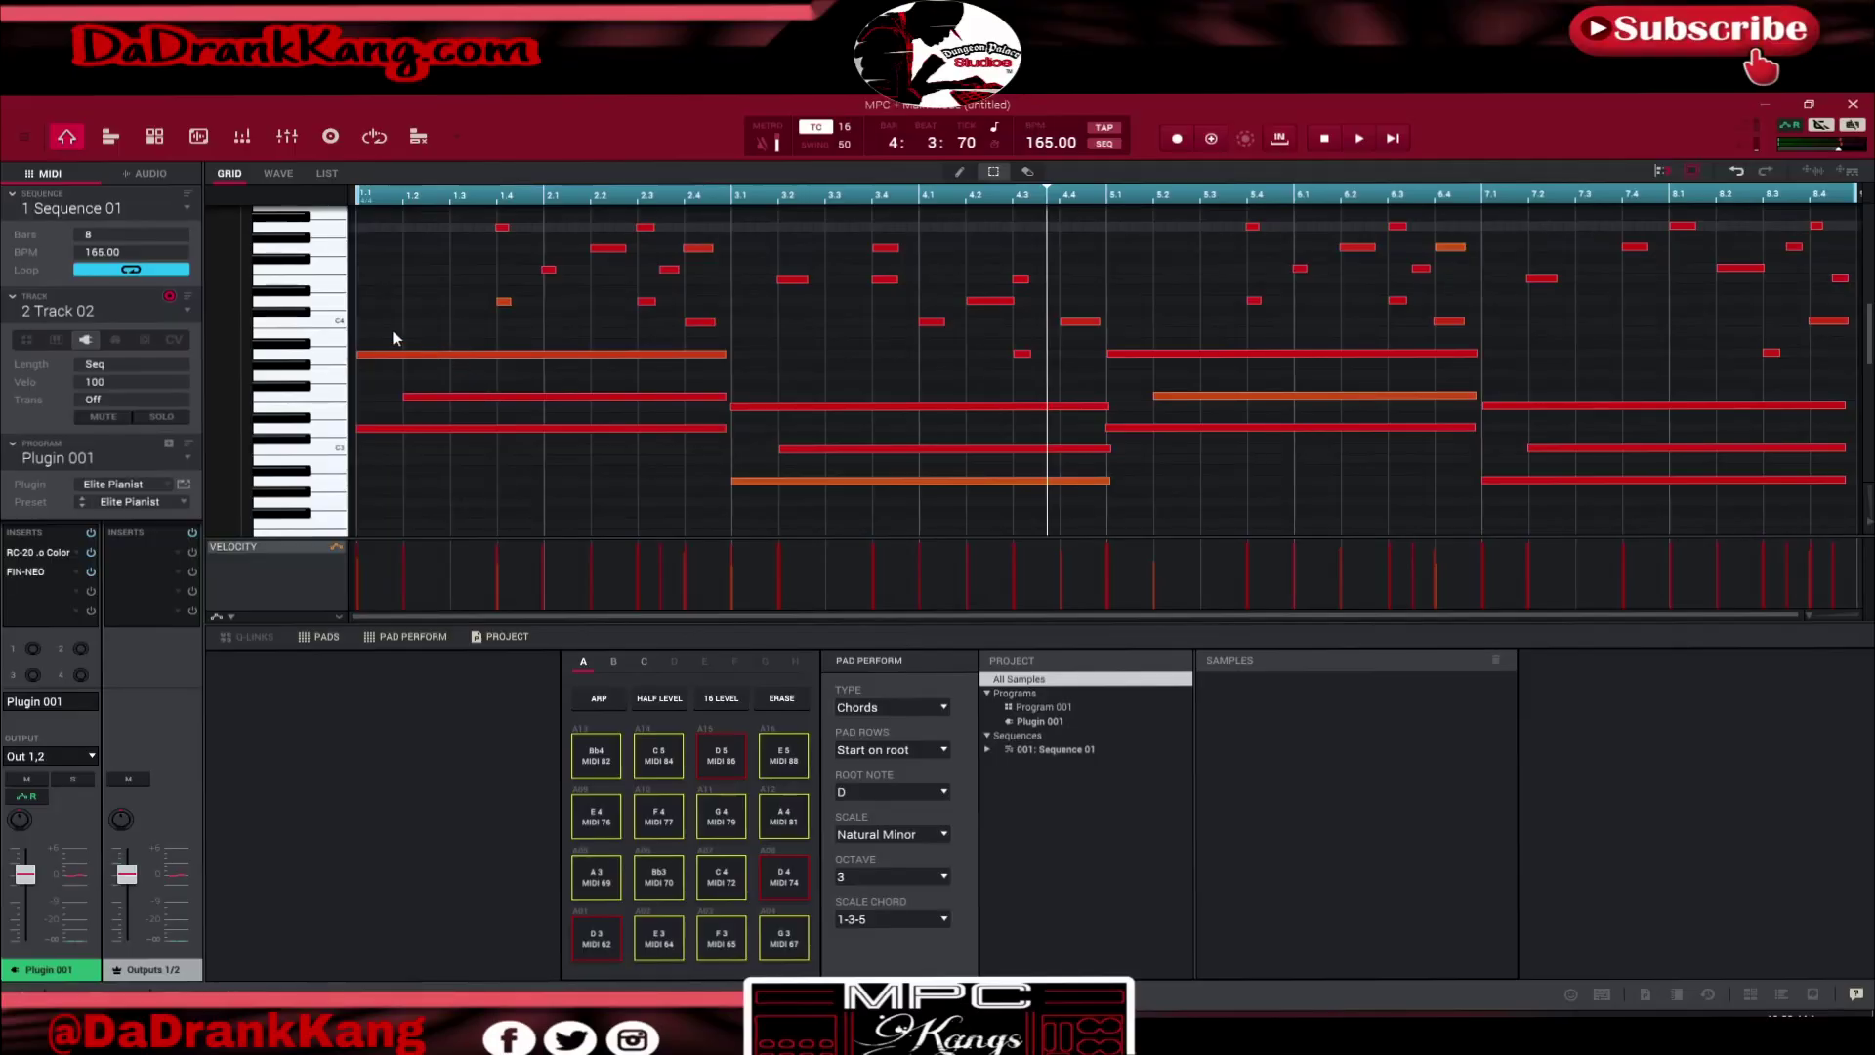
- Copy all the long chord notes across the eight bars of track 2 into unused track 3, starting at 1.1
{"action": "left_click_drag", "start_coordinate": [393, 332], "coordinate": [626, 473]}
{"action": "left_click_drag", "start_coordinate": [841, 375], "coordinate": [974, 503]}
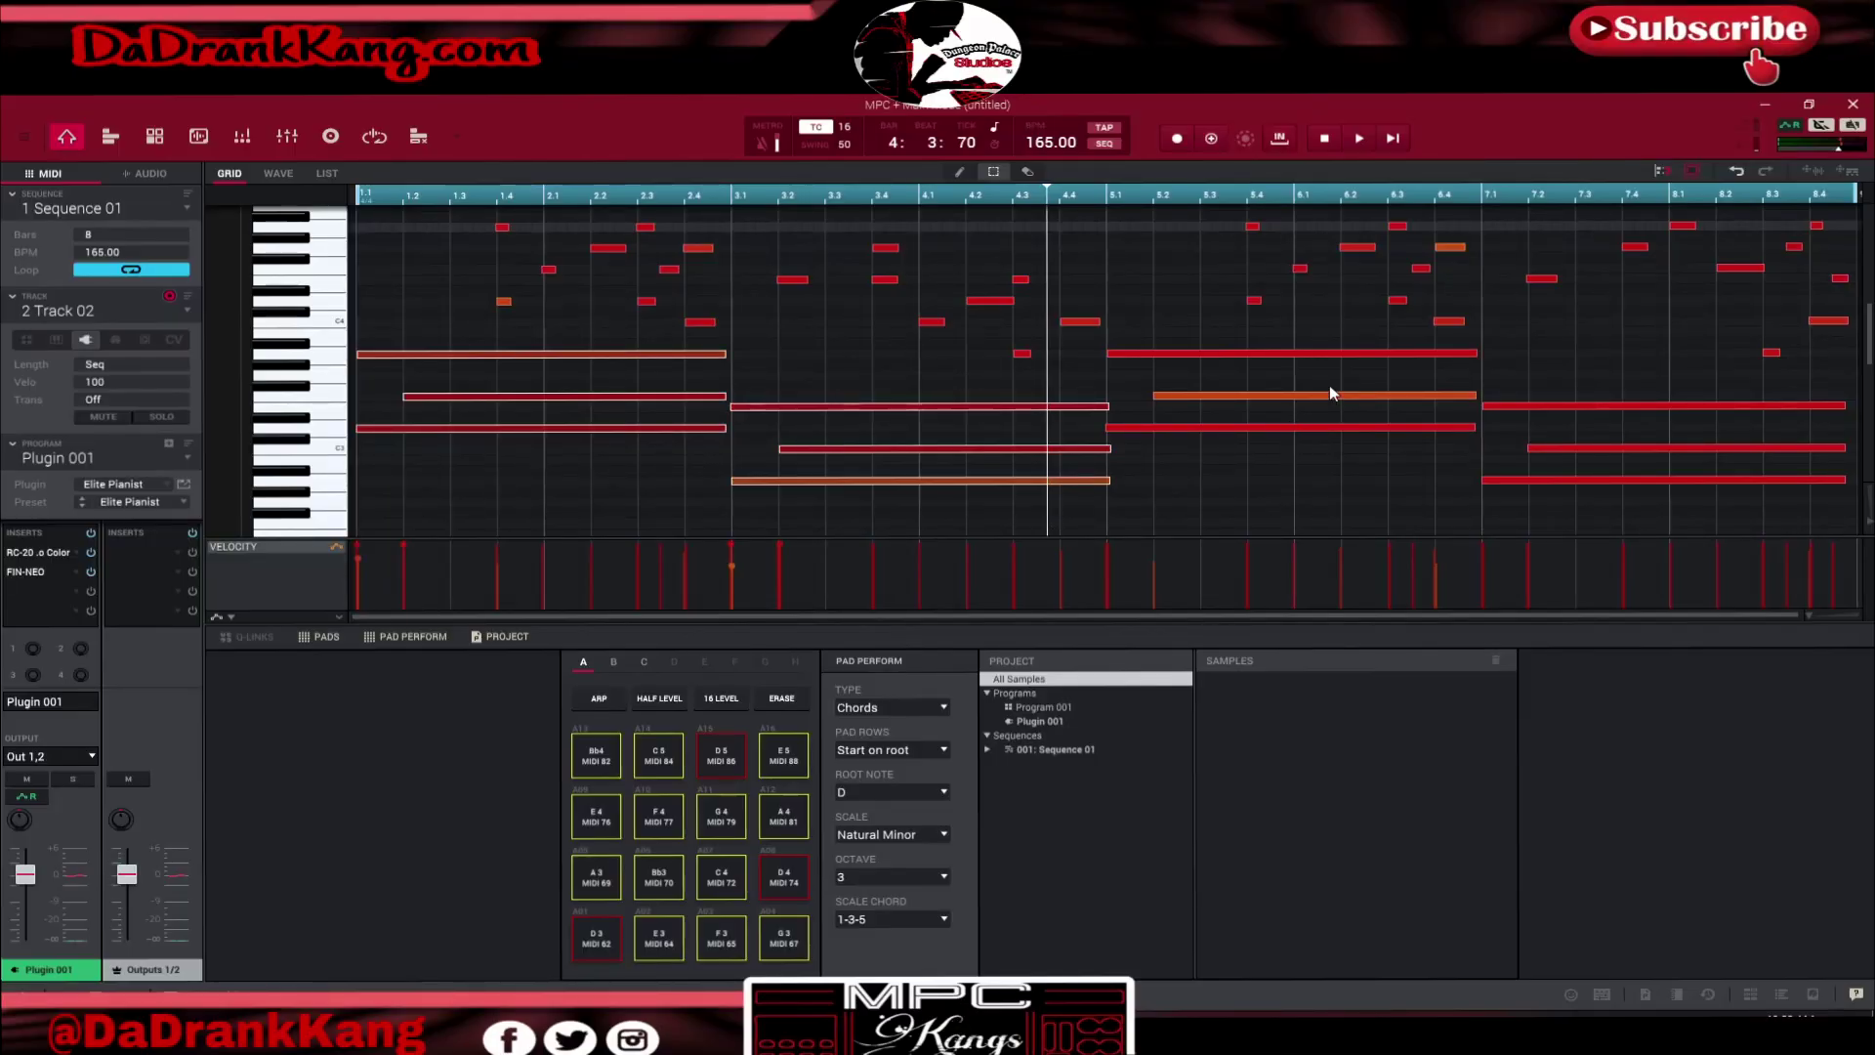
{"action": "left_click_drag", "start_coordinate": [1228, 316], "coordinate": [1374, 448]}
{"action": "left_click_drag", "start_coordinate": [1565, 364], "coordinate": [1718, 492]}
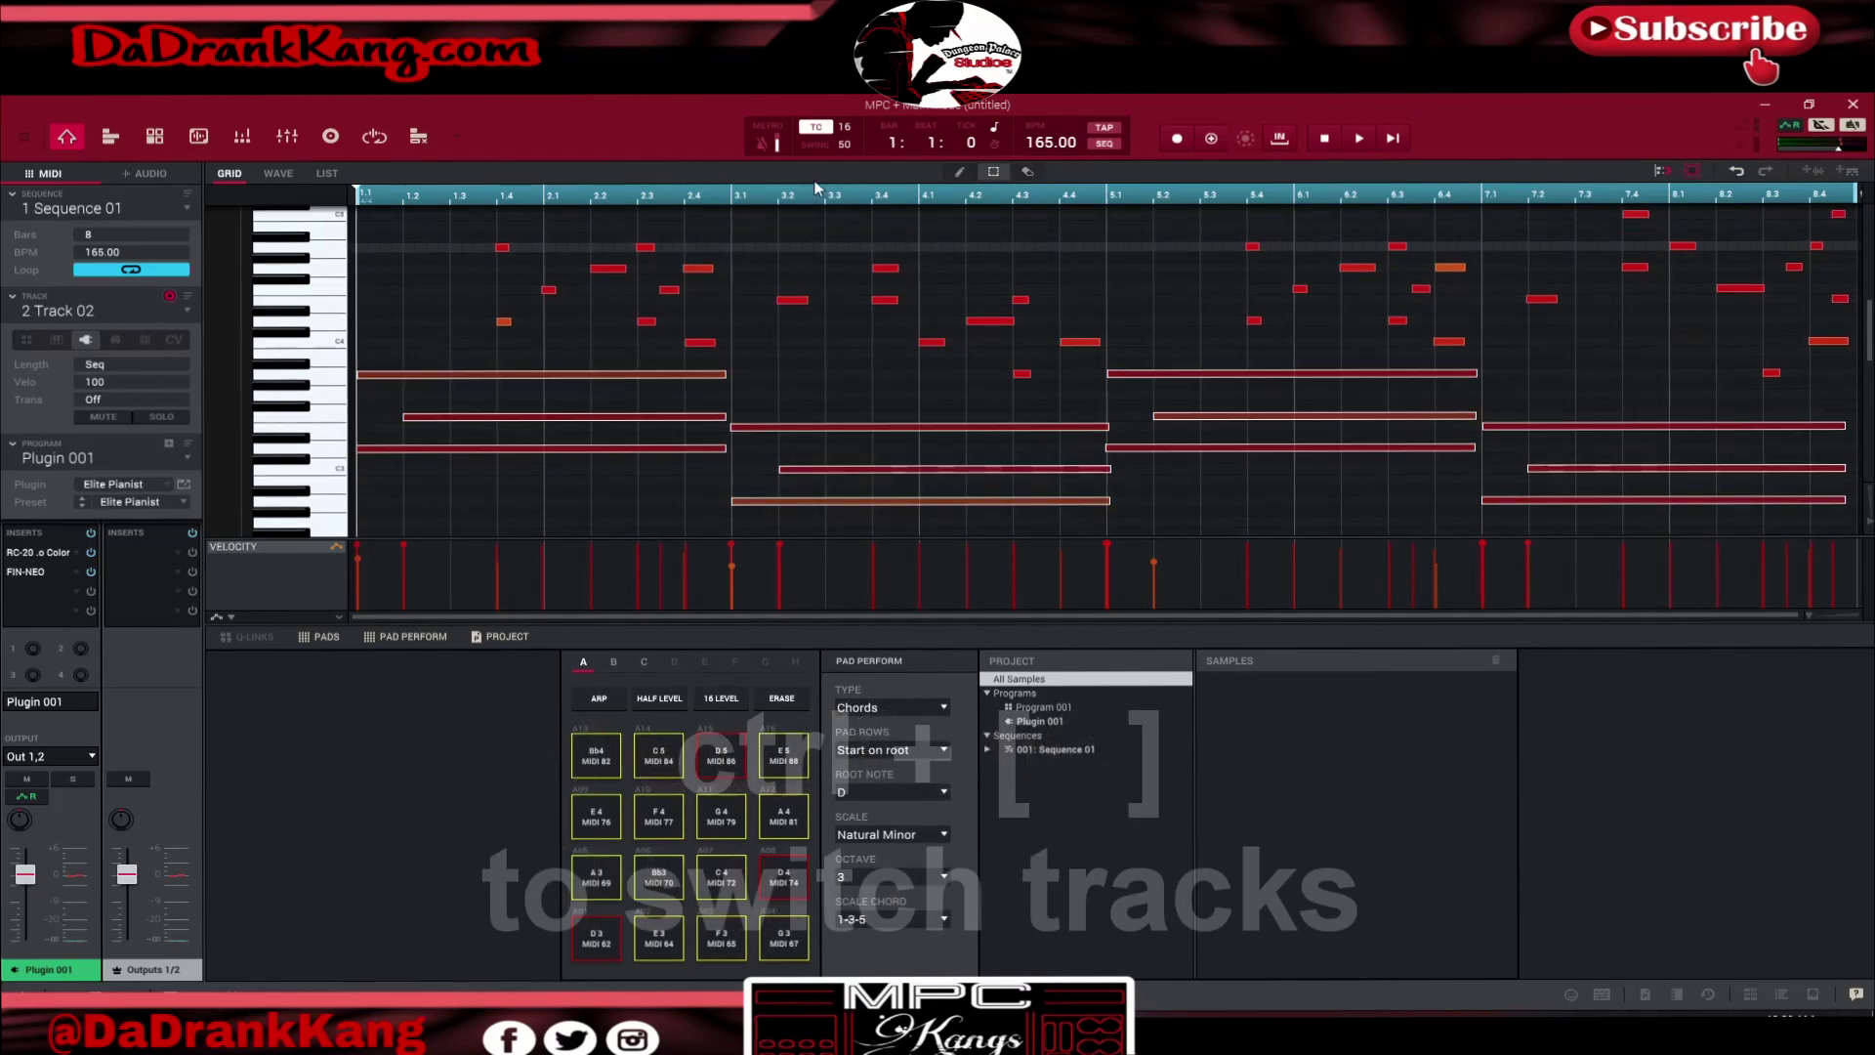
{"action": "key", "text": "ctrl+bracketright"}
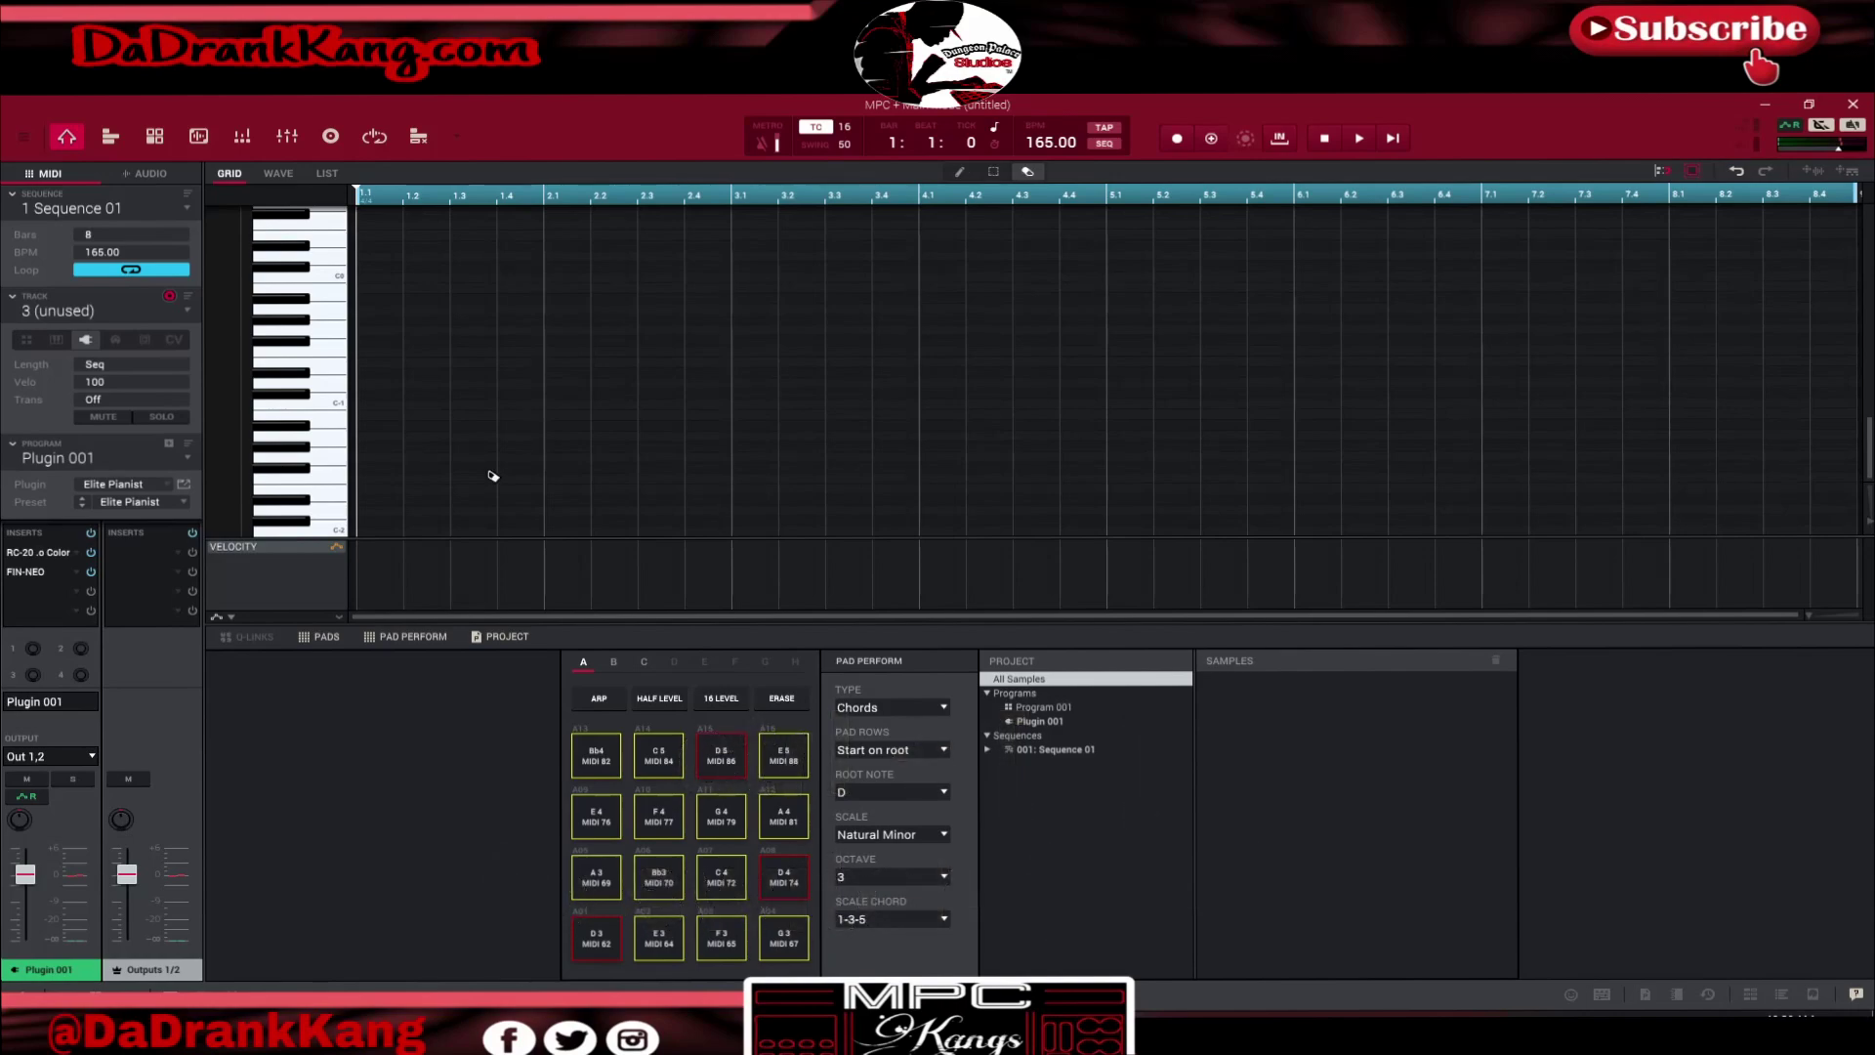
{"action": "key", "text": "ctrl+v"}
{"action": "scroll", "coordinate": [495, 395], "scroll_direction": "up", "scroll_amount": 10}
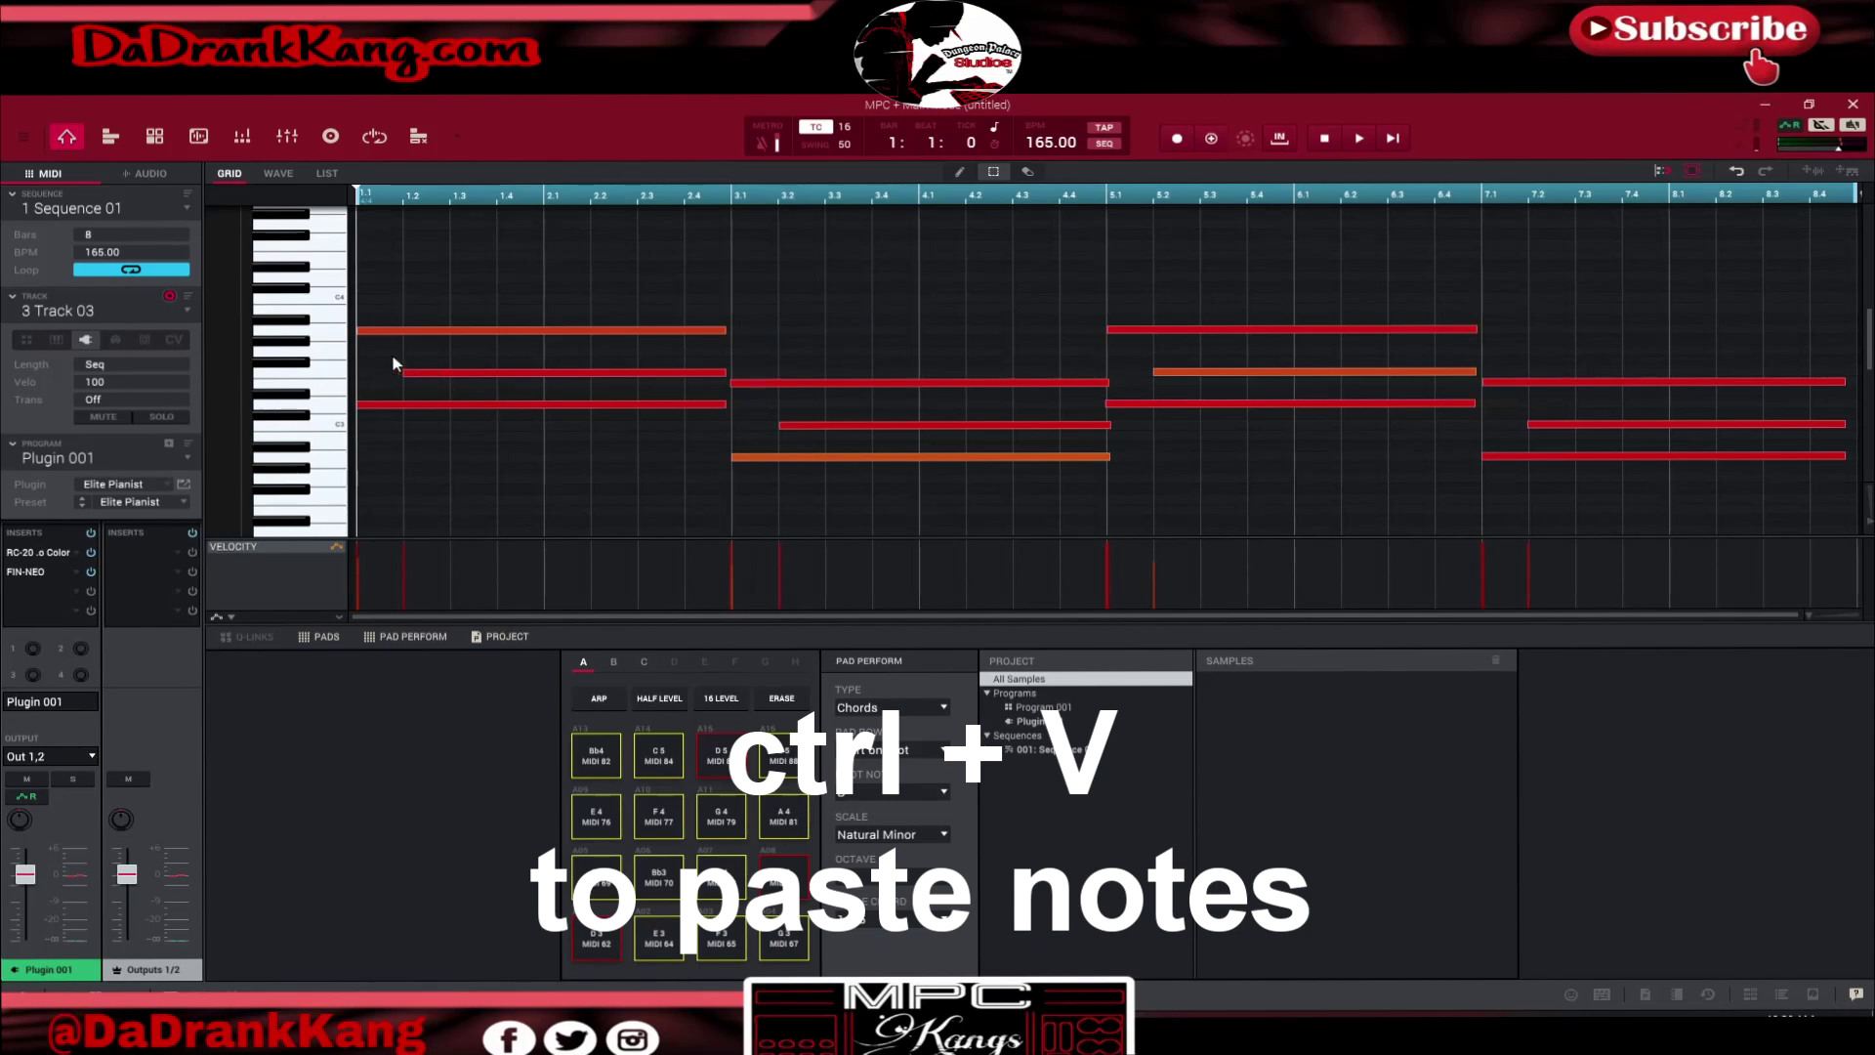
- Extend the late-starting middle chord notes on track 3 back to the beginning of their chords, and close the Plugin 002 plugin list
{"action": "left_click_drag", "start_coordinate": [401, 372], "coordinate": [358, 389]}
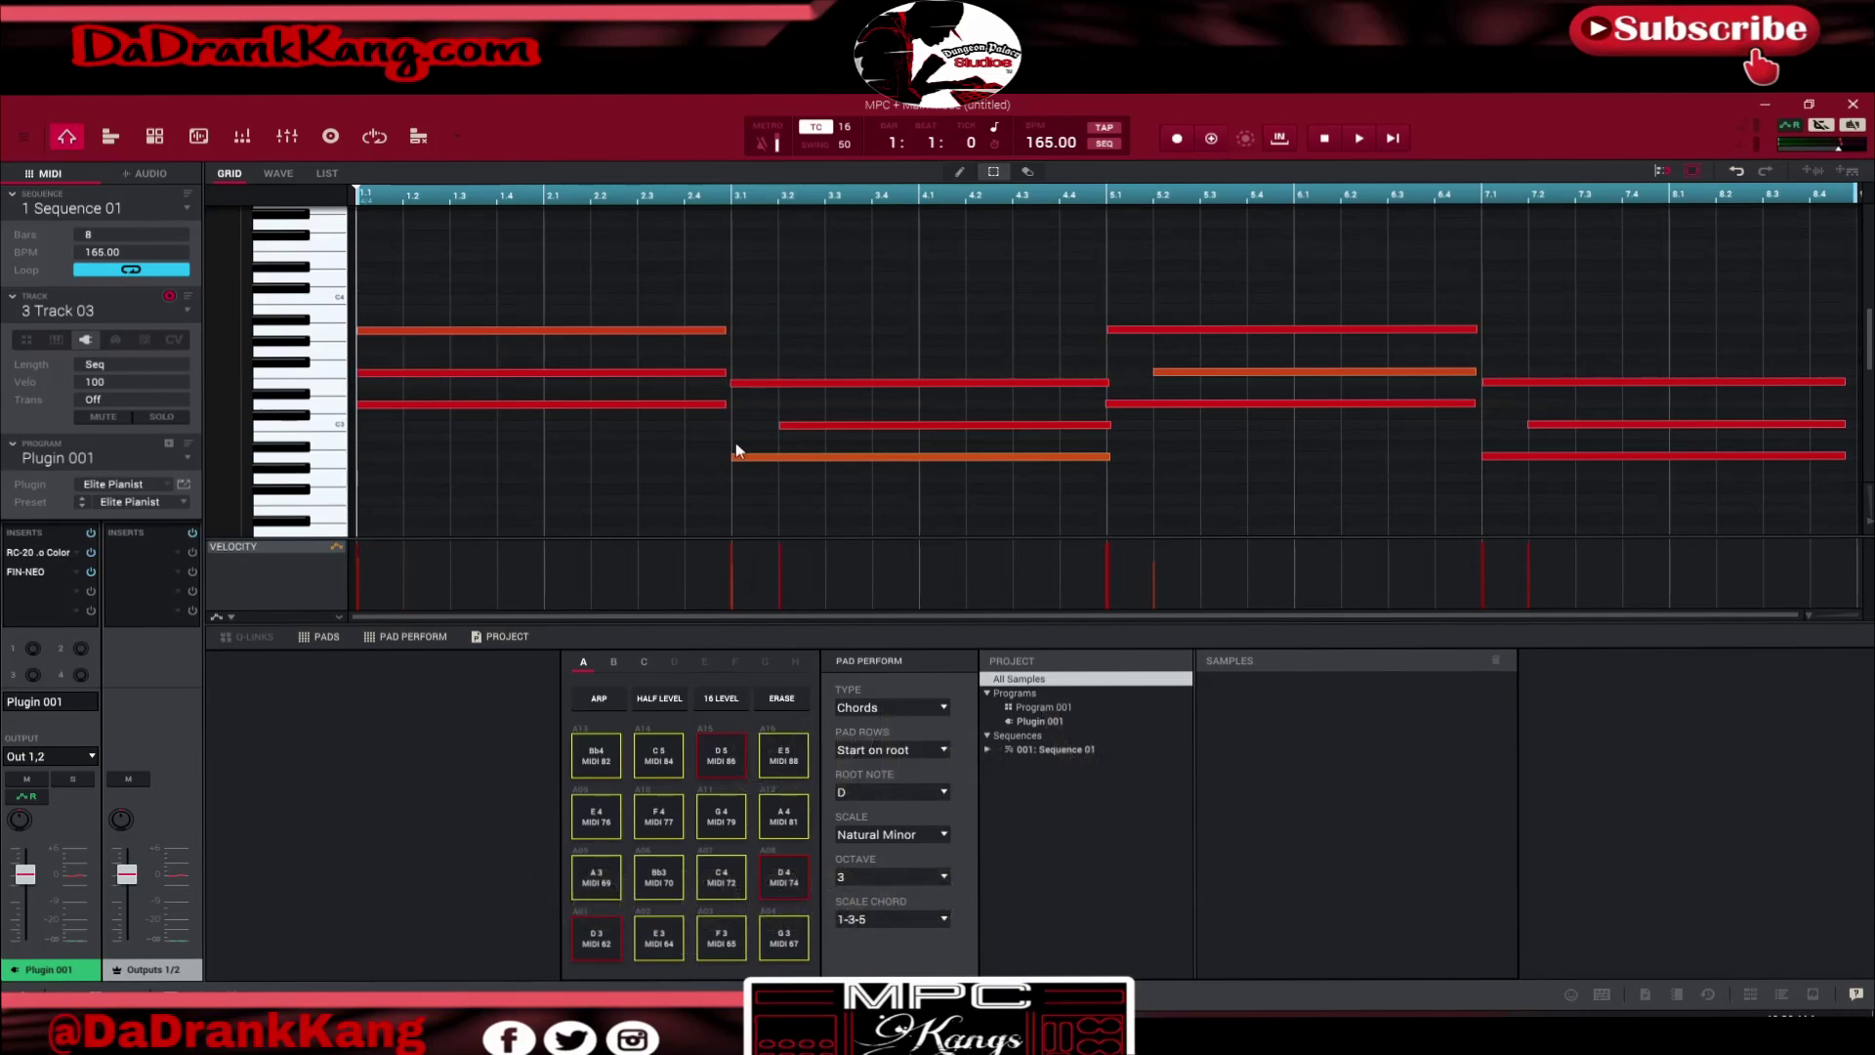
{"action": "left_click_drag", "start_coordinate": [776, 427], "coordinate": [733, 426]}
{"action": "left_click_drag", "start_coordinate": [1157, 374], "coordinate": [1107, 374]}
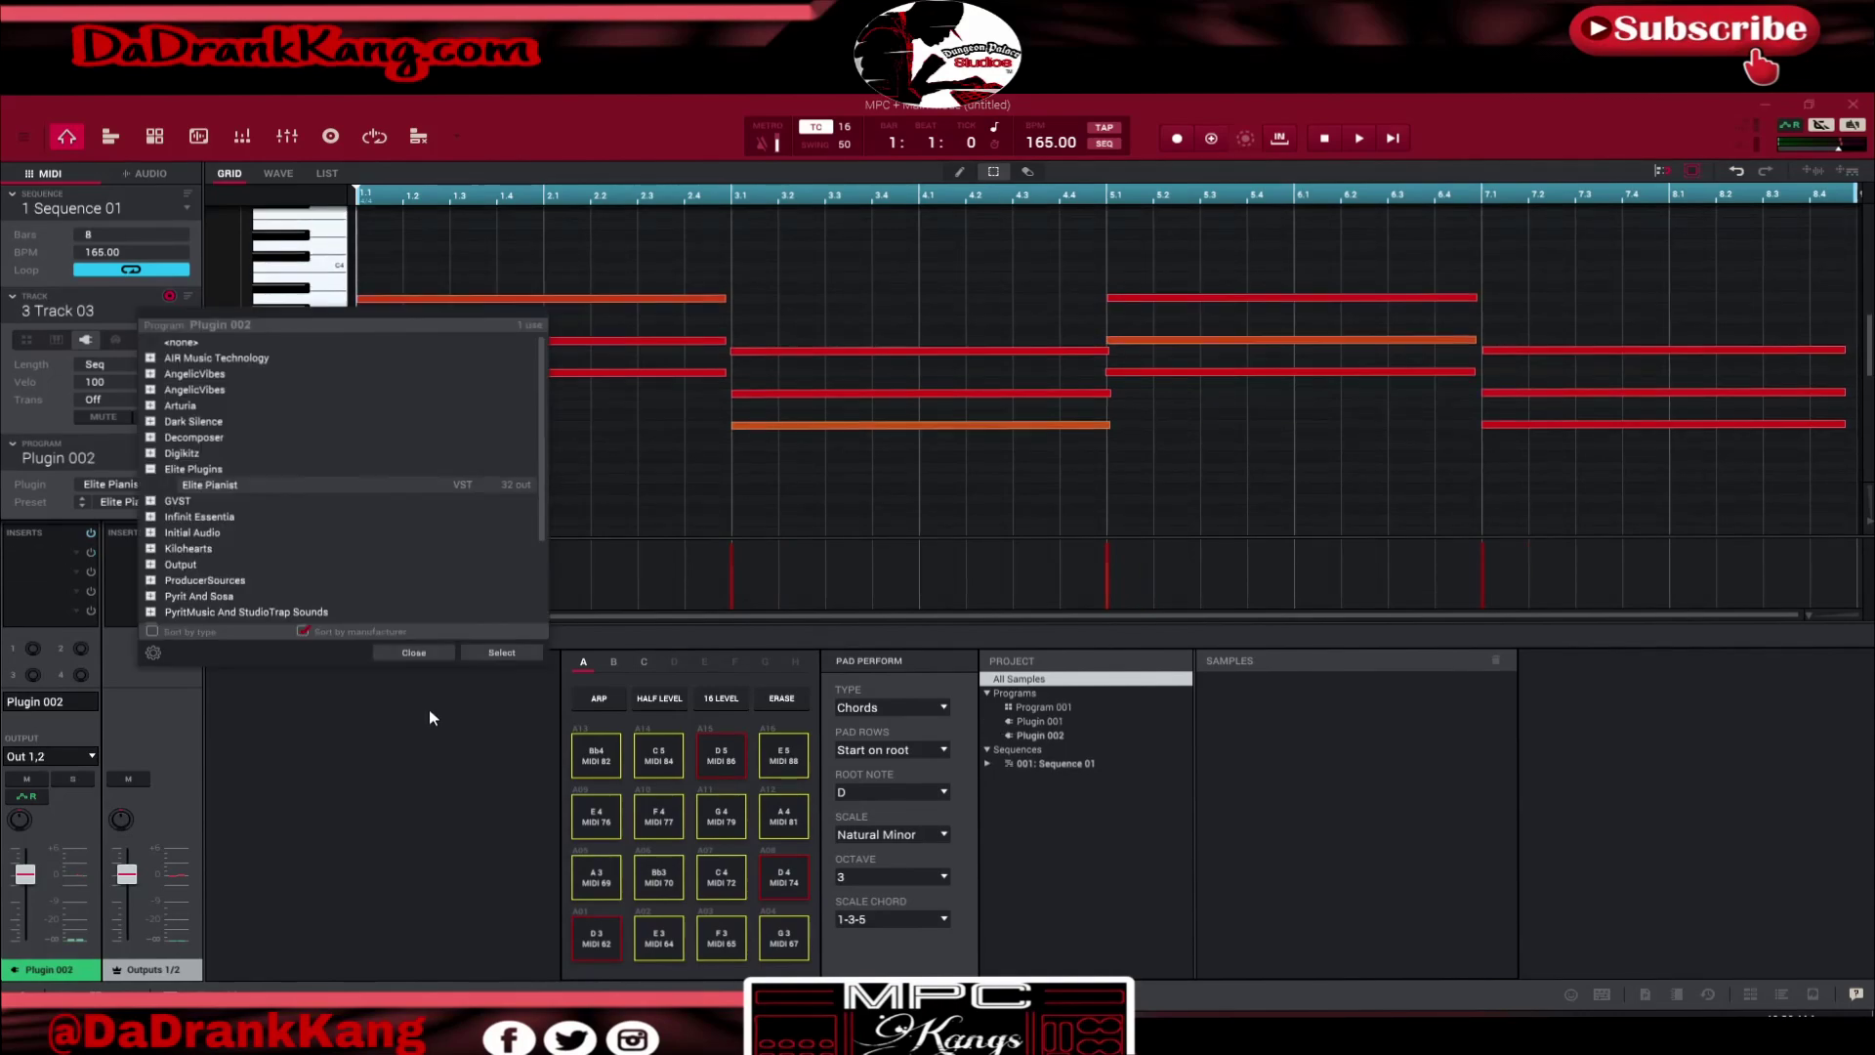
{"action": "left_click", "coordinate": [413, 653]}
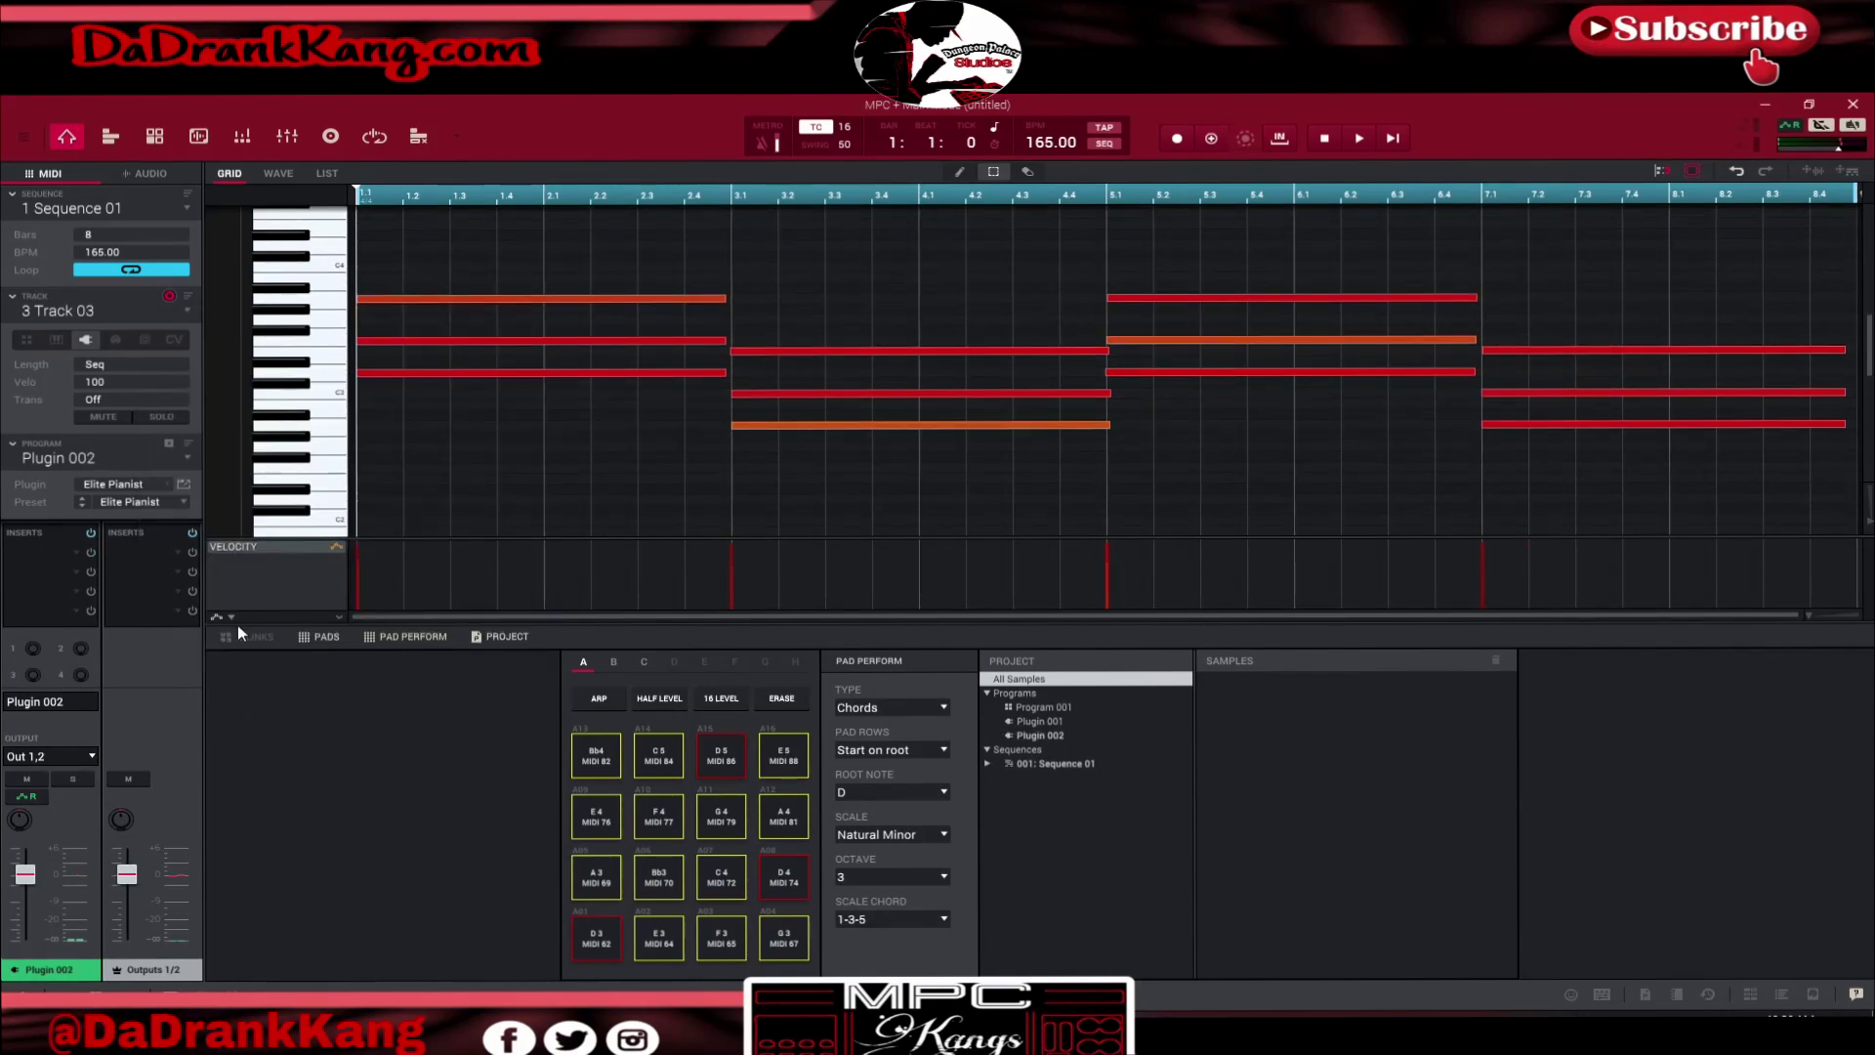
- Play the sequence and step the Elite Pianist presets on Plugin 002 forward past 003 Traditional Piano
{"action": "key", "text": "space"}
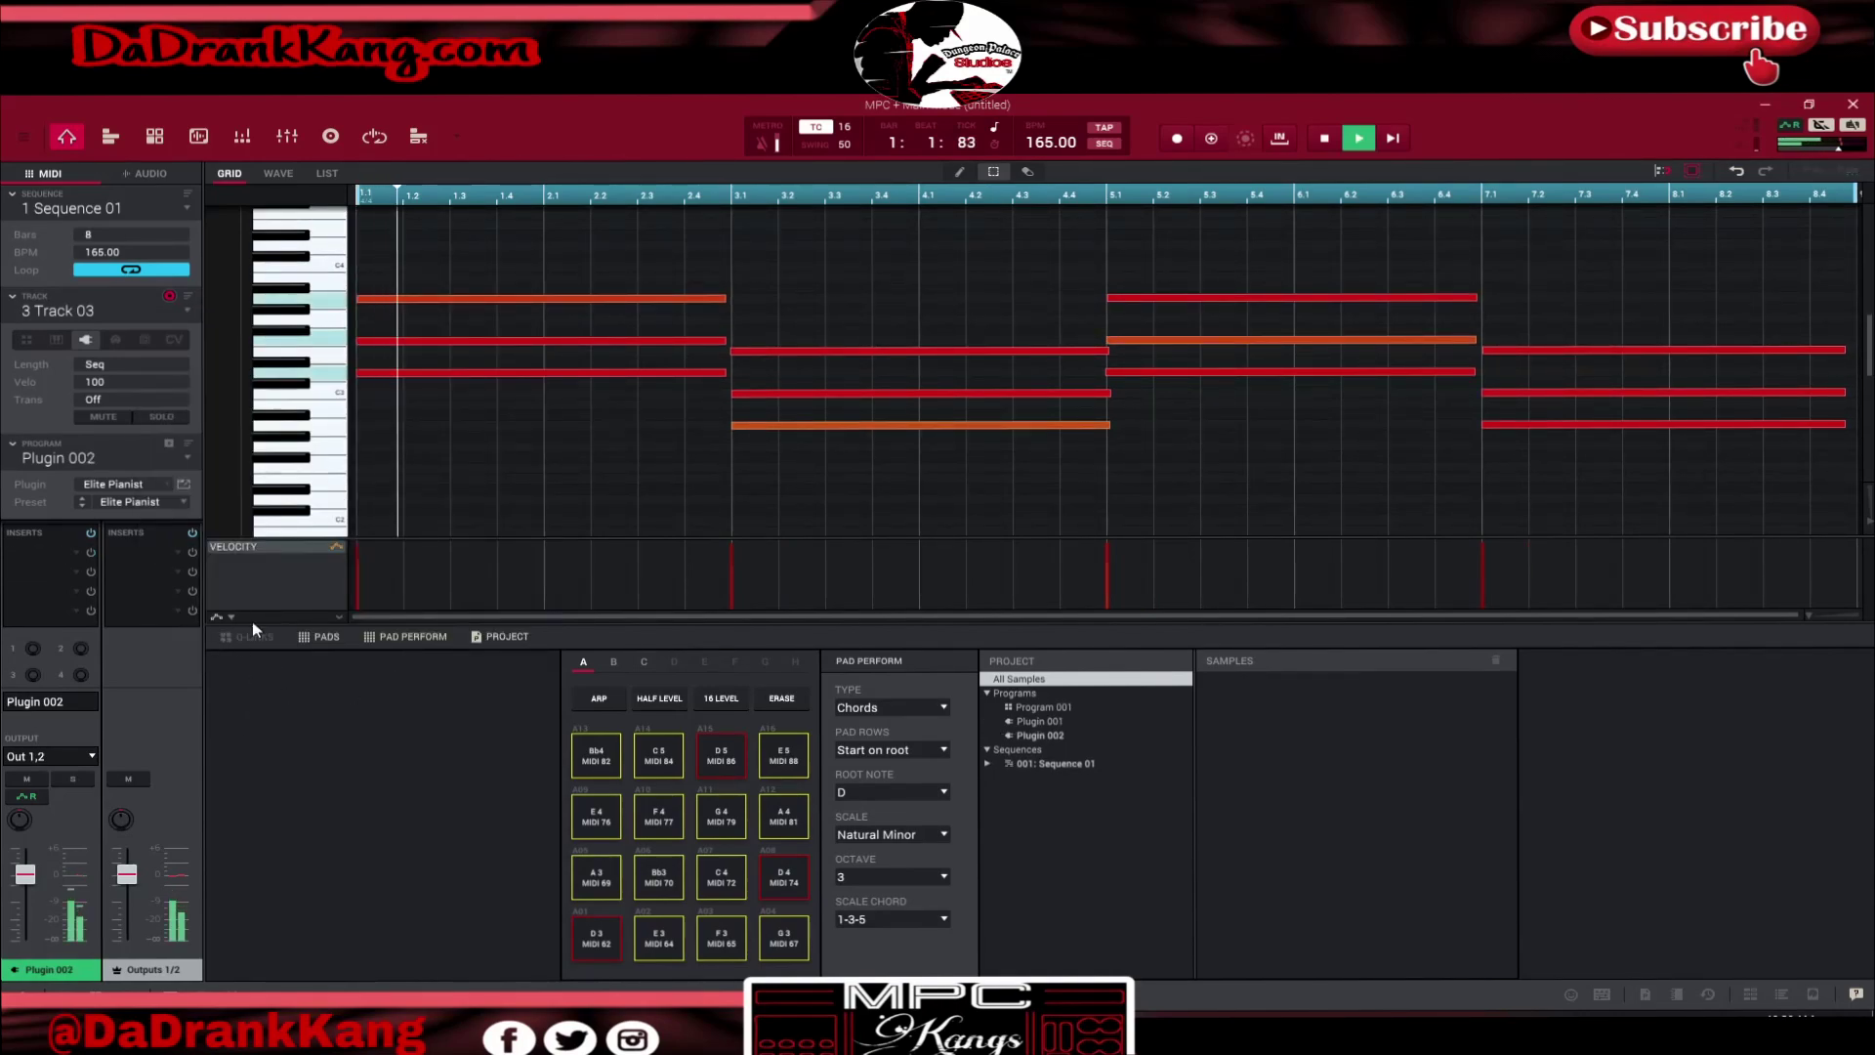
{"action": "left_click", "coordinate": [183, 486]}
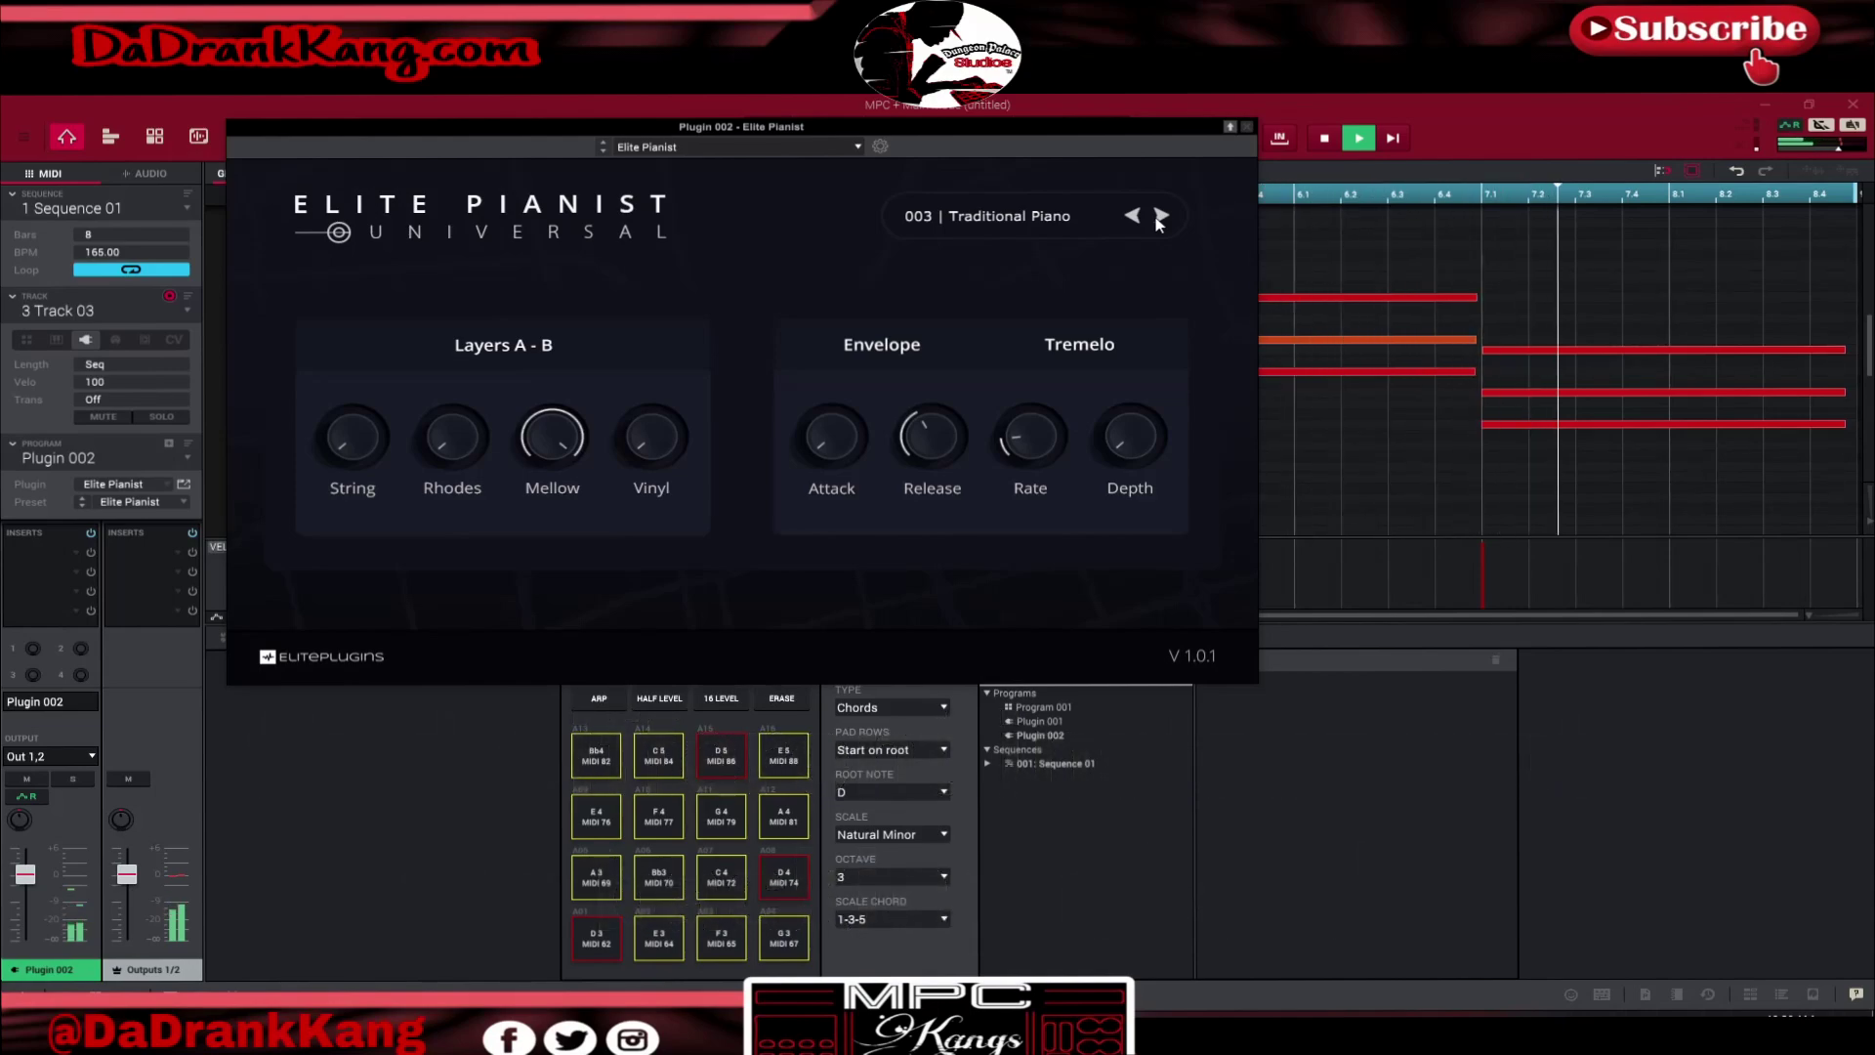
{"action": "left_click", "coordinate": [1159, 215]}
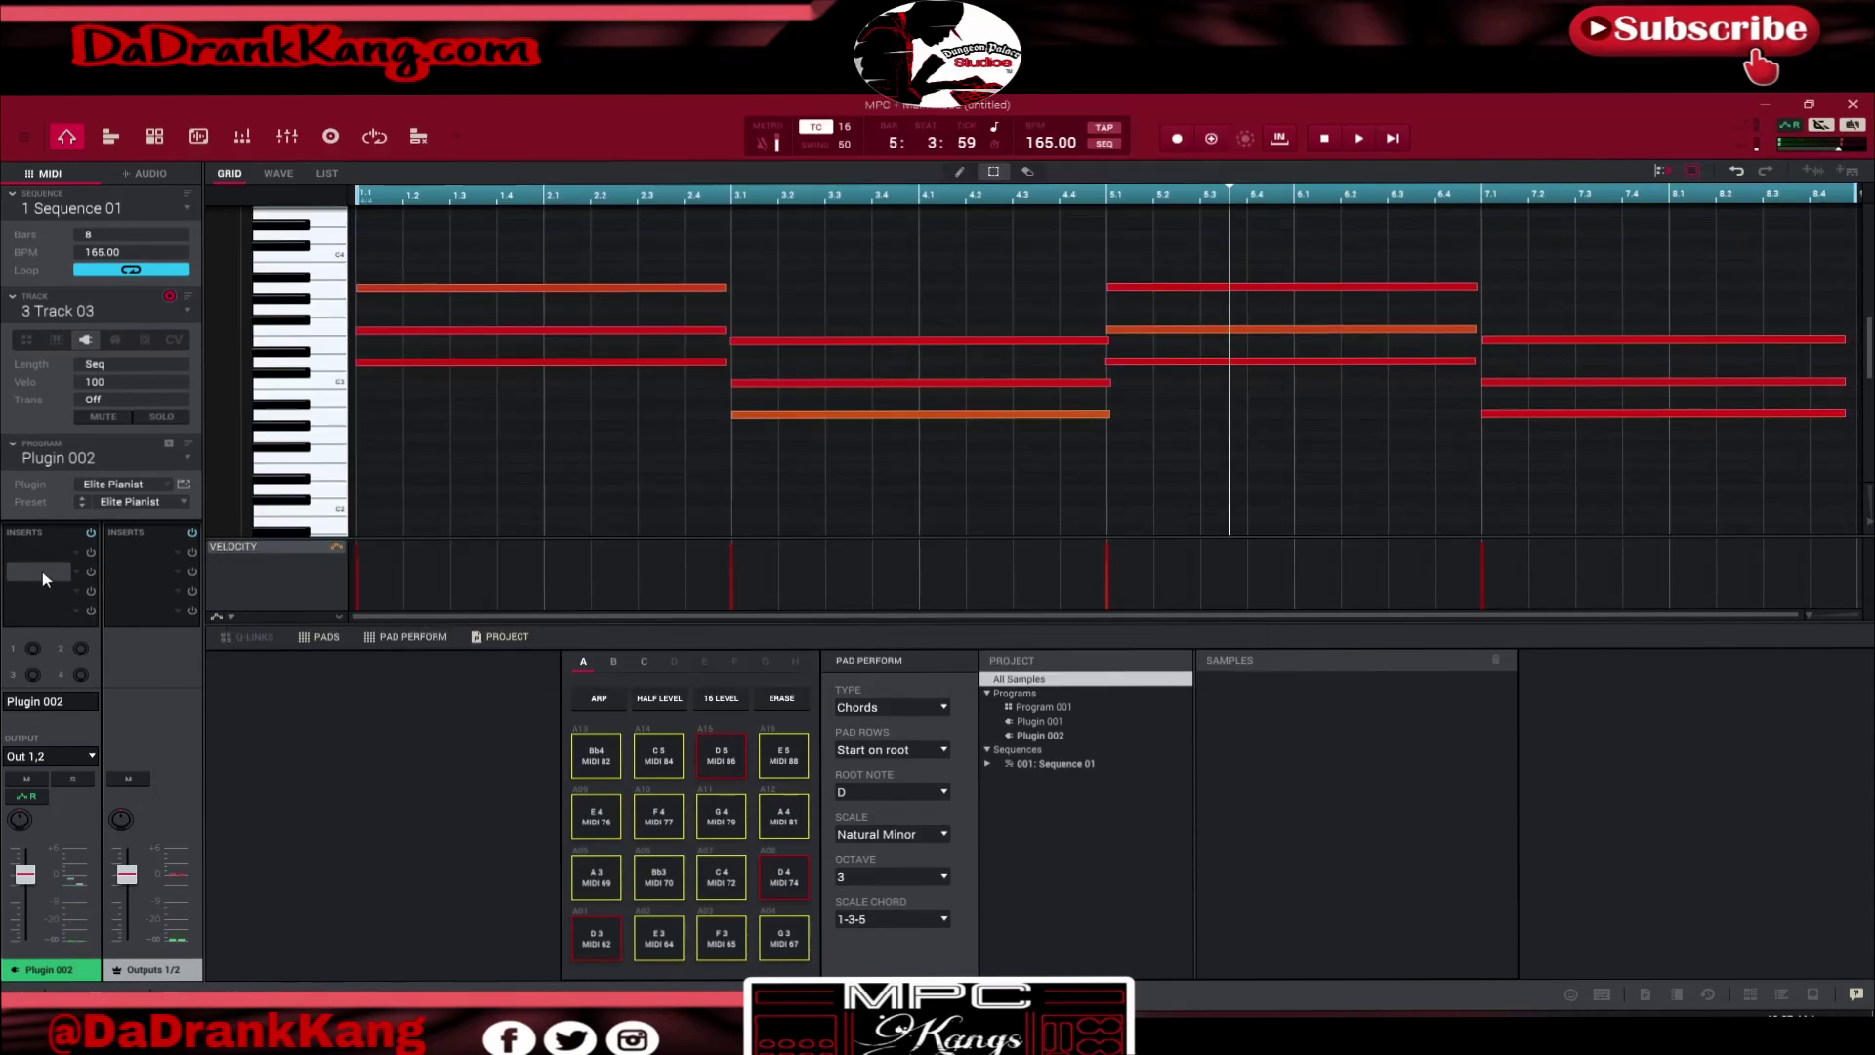
- Load EQuality into the first insert slot of Plugin 002 and move its window toward the middle of the workspace
{"action": "left_click", "coordinate": [43, 565]}
{"action": "scroll", "coordinate": [69, 599], "scroll_direction": "down", "scroll_amount": 5}
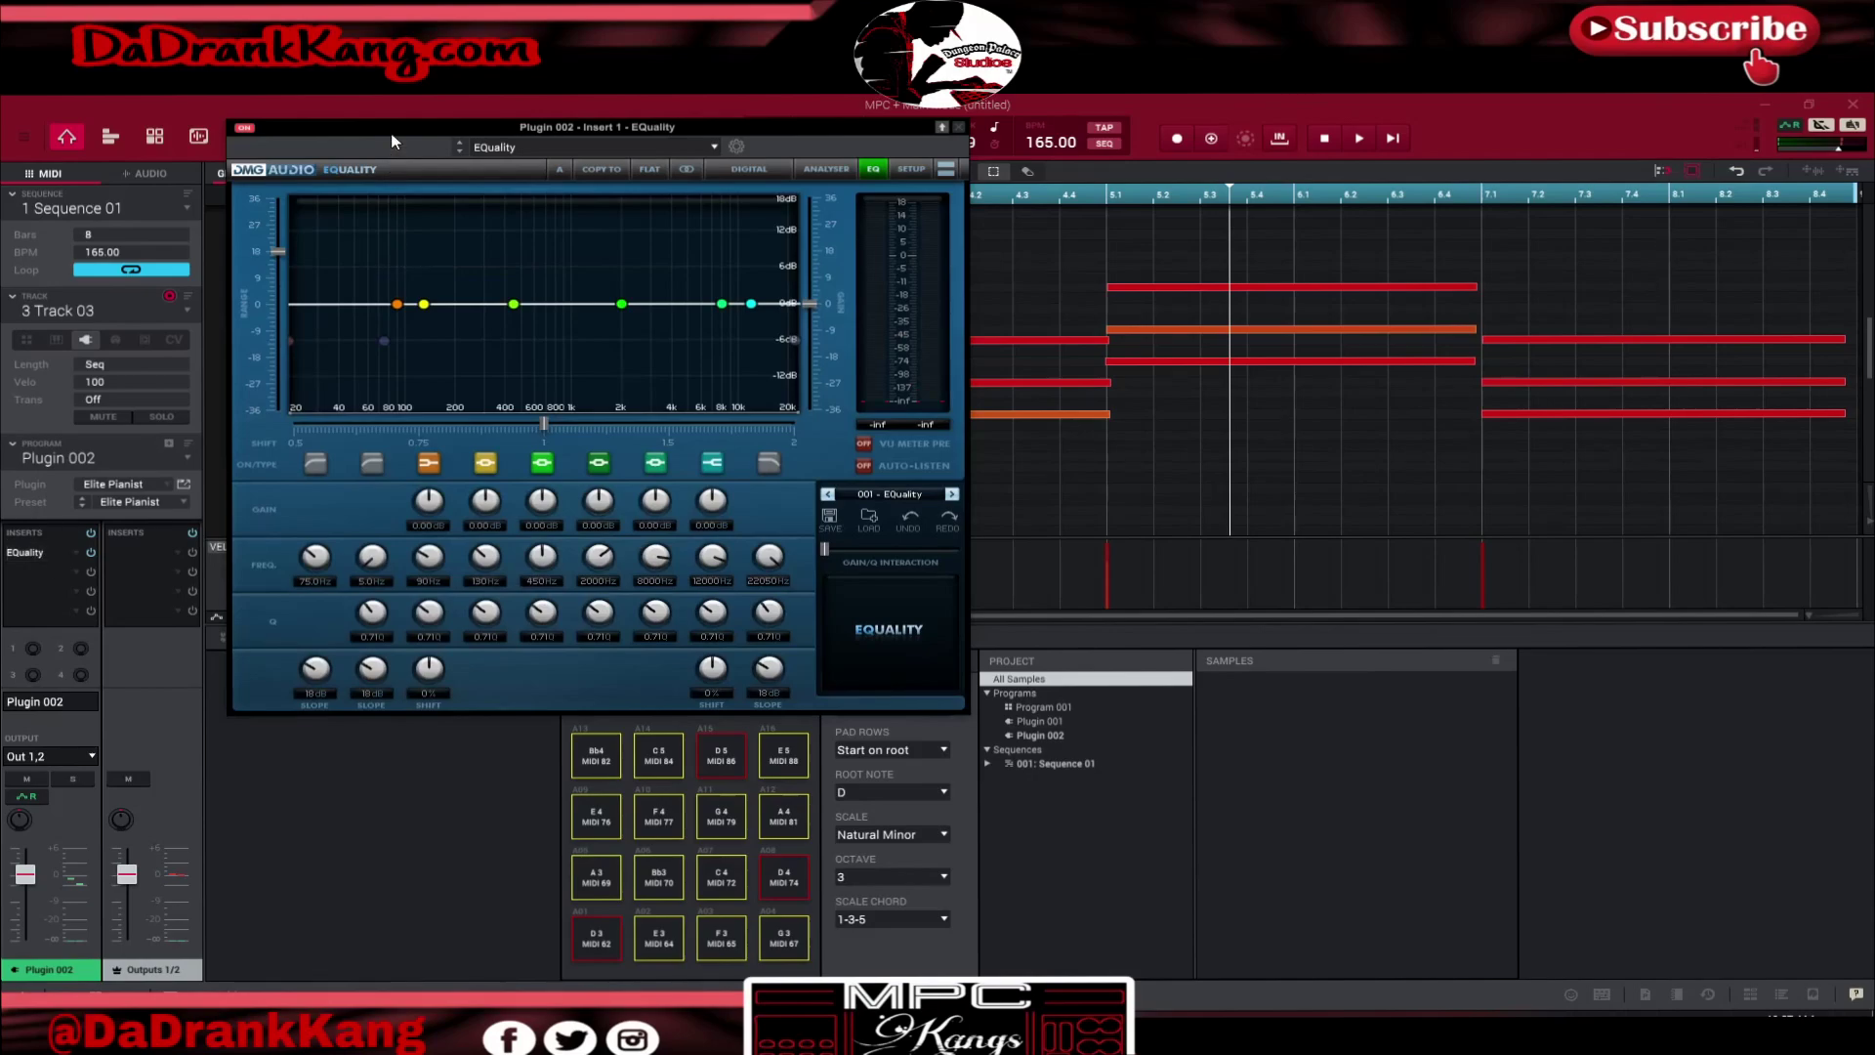
{"action": "left_click_drag", "start_coordinate": [392, 135], "coordinate": [801, 240]}
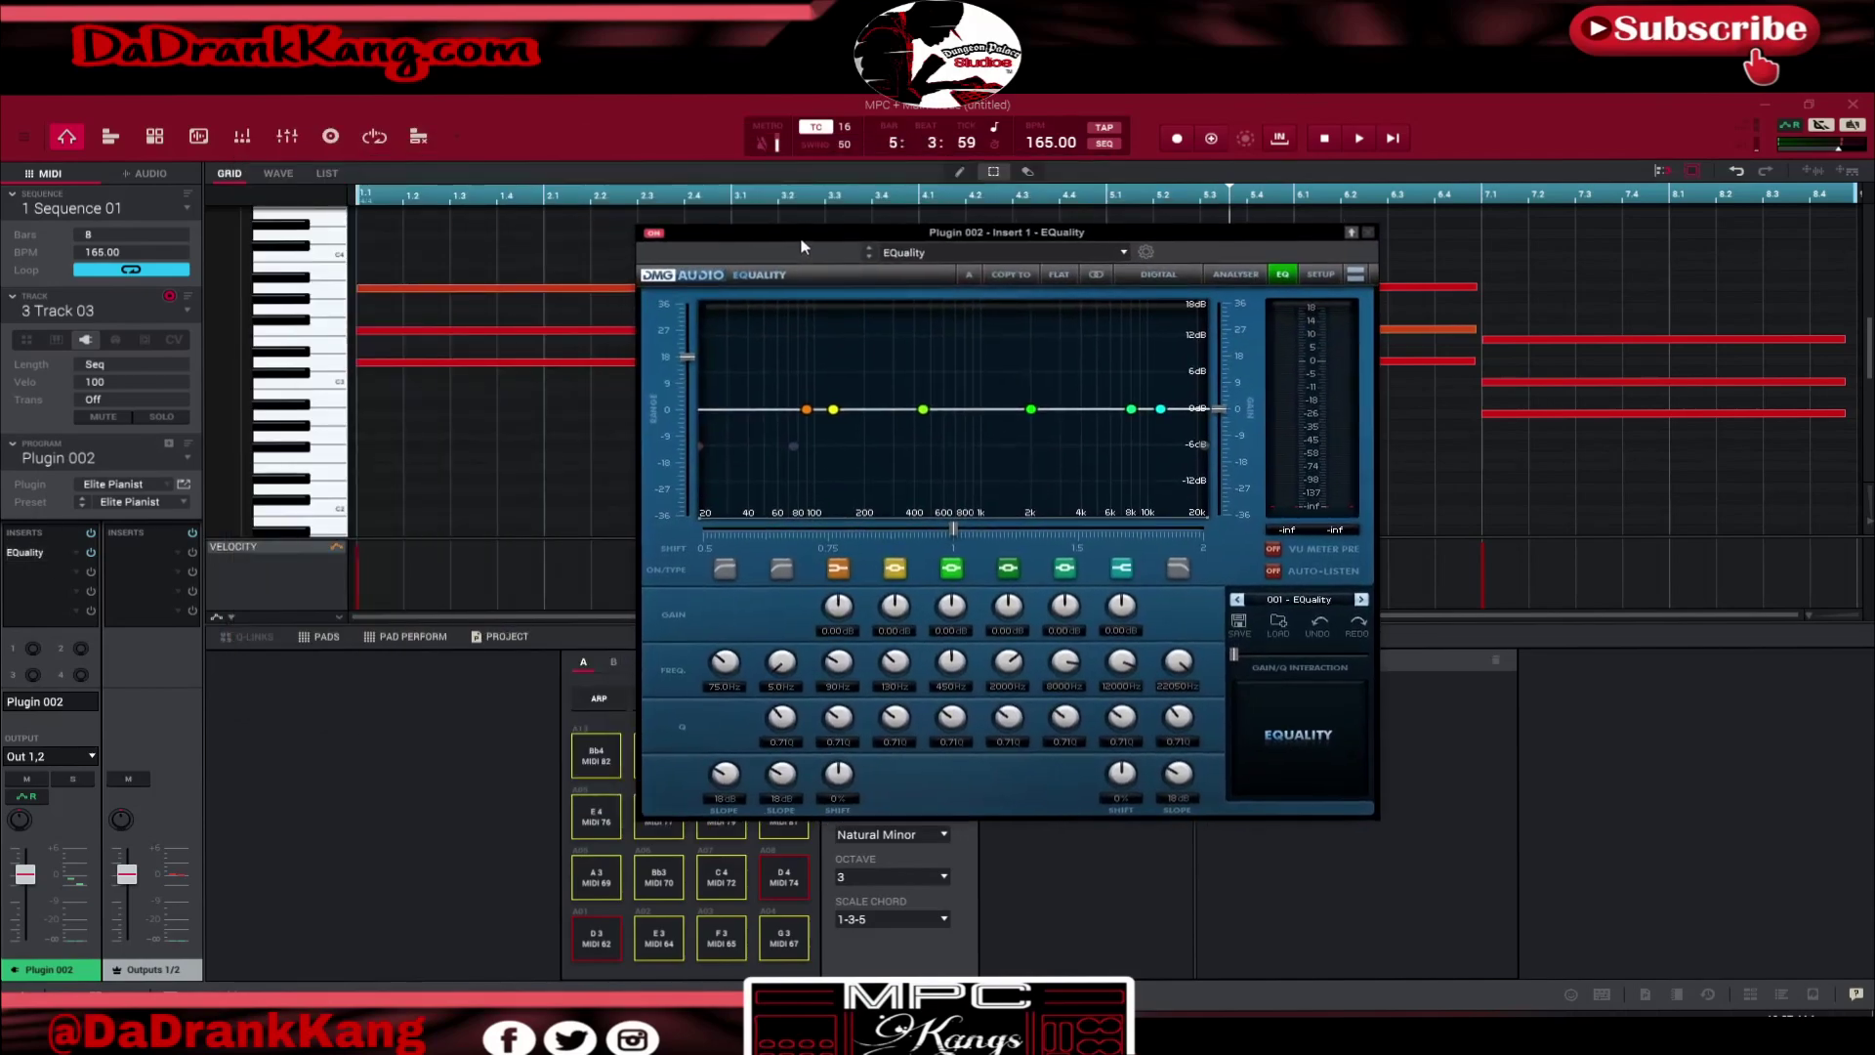
- Switch to track 2 and load DMGAudio's EQuality into the third insert slot of Plugin 001
{"action": "key", "text": "Up"}
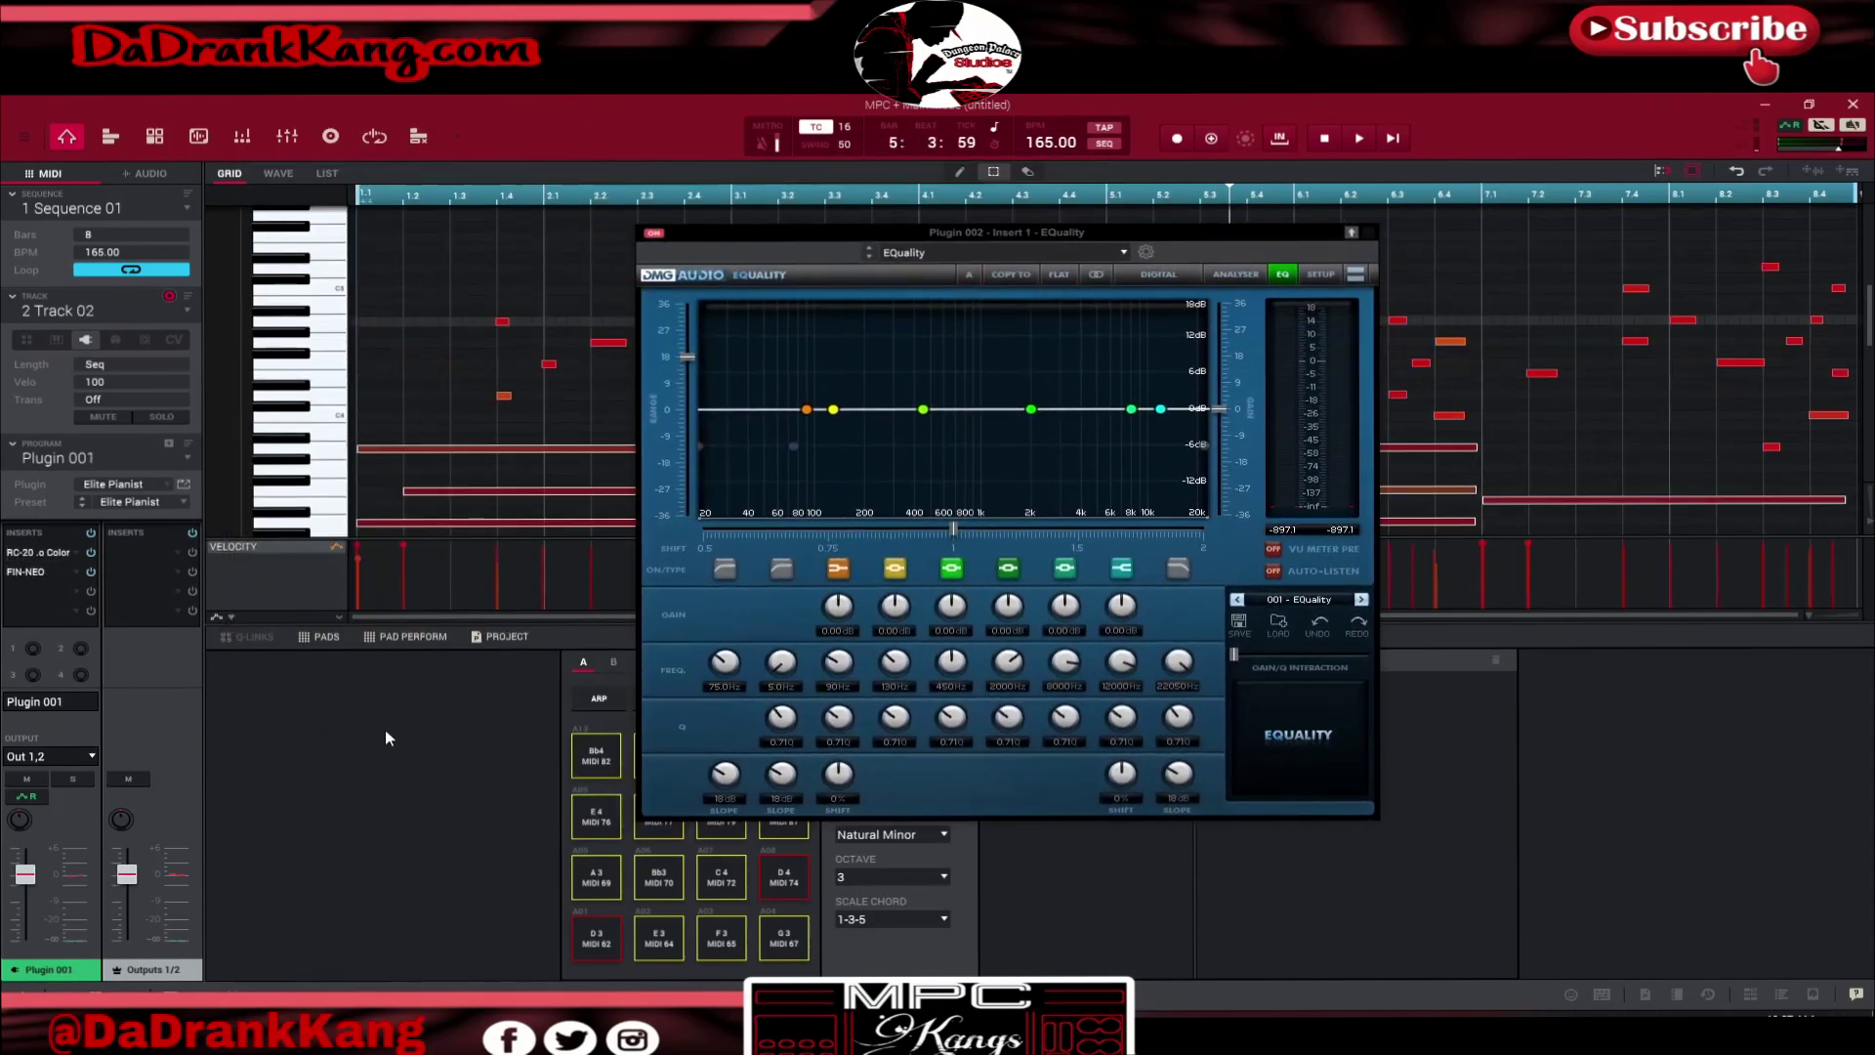
{"action": "double_click", "coordinate": [33, 576]}
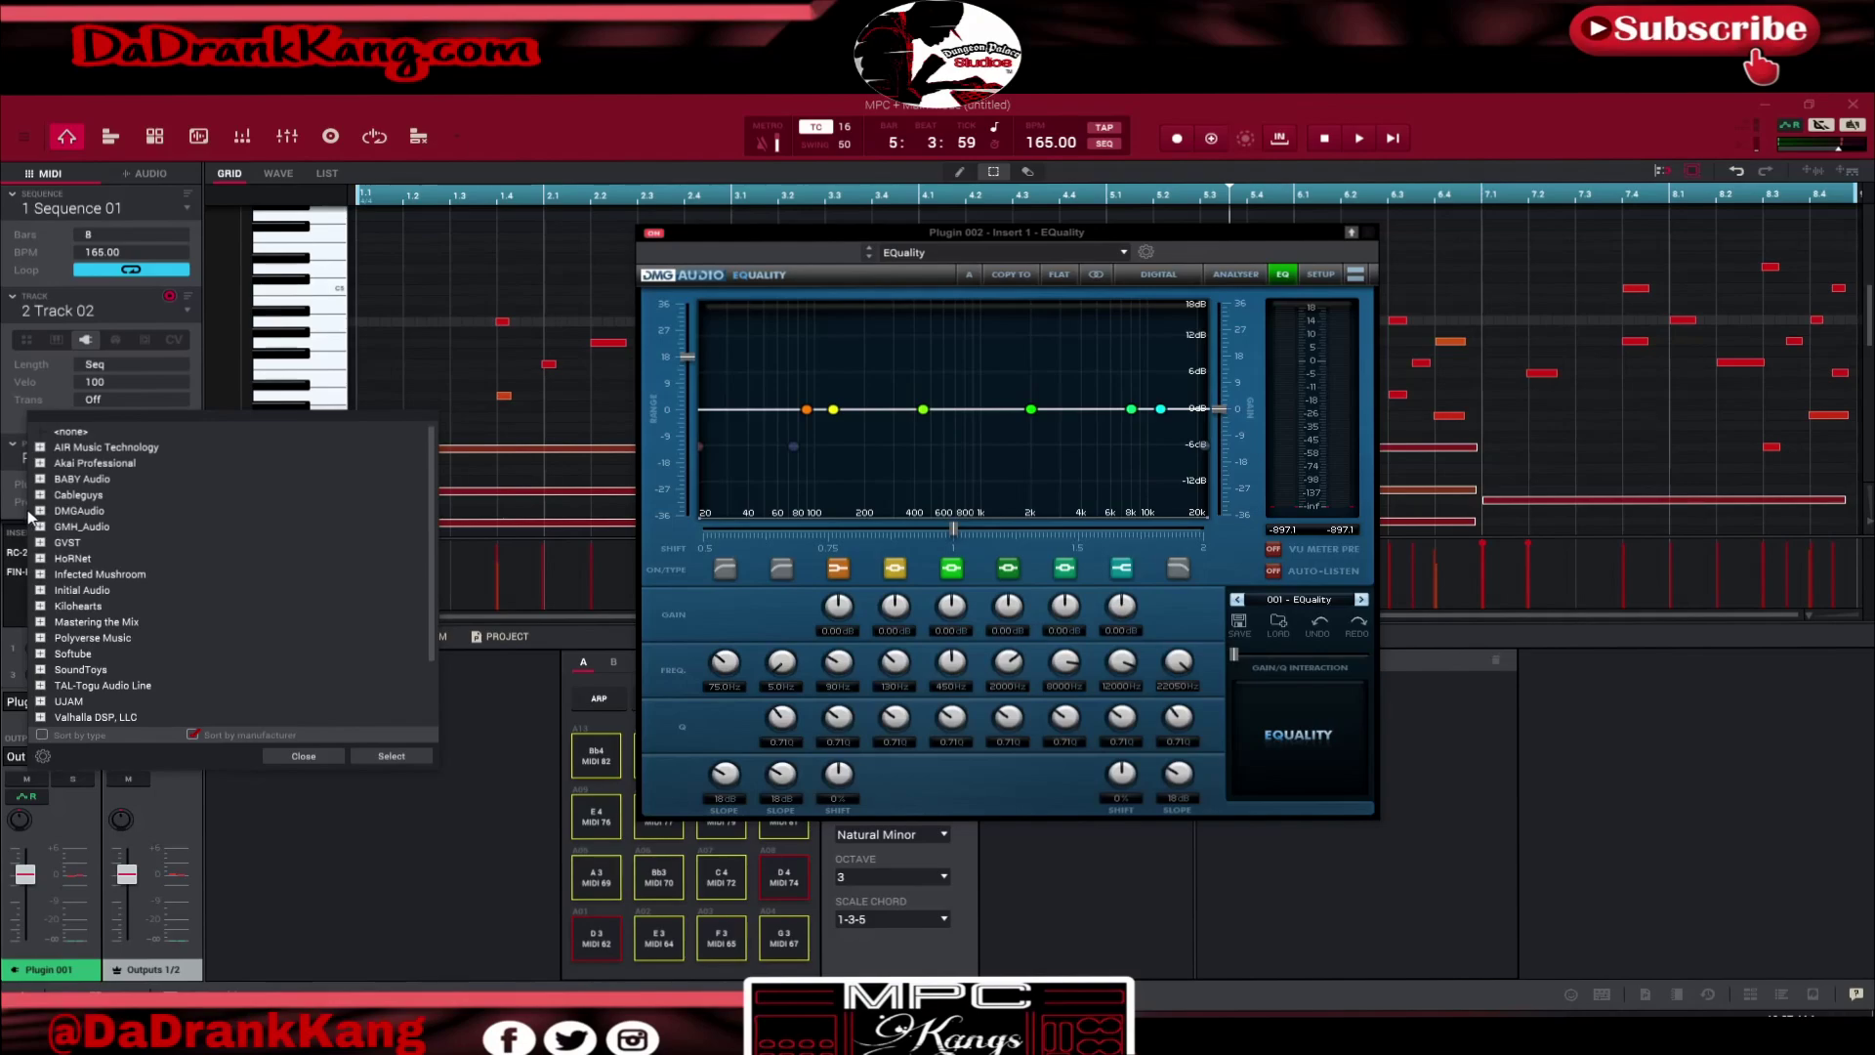
{"action": "double_click", "coordinate": [97, 607]}
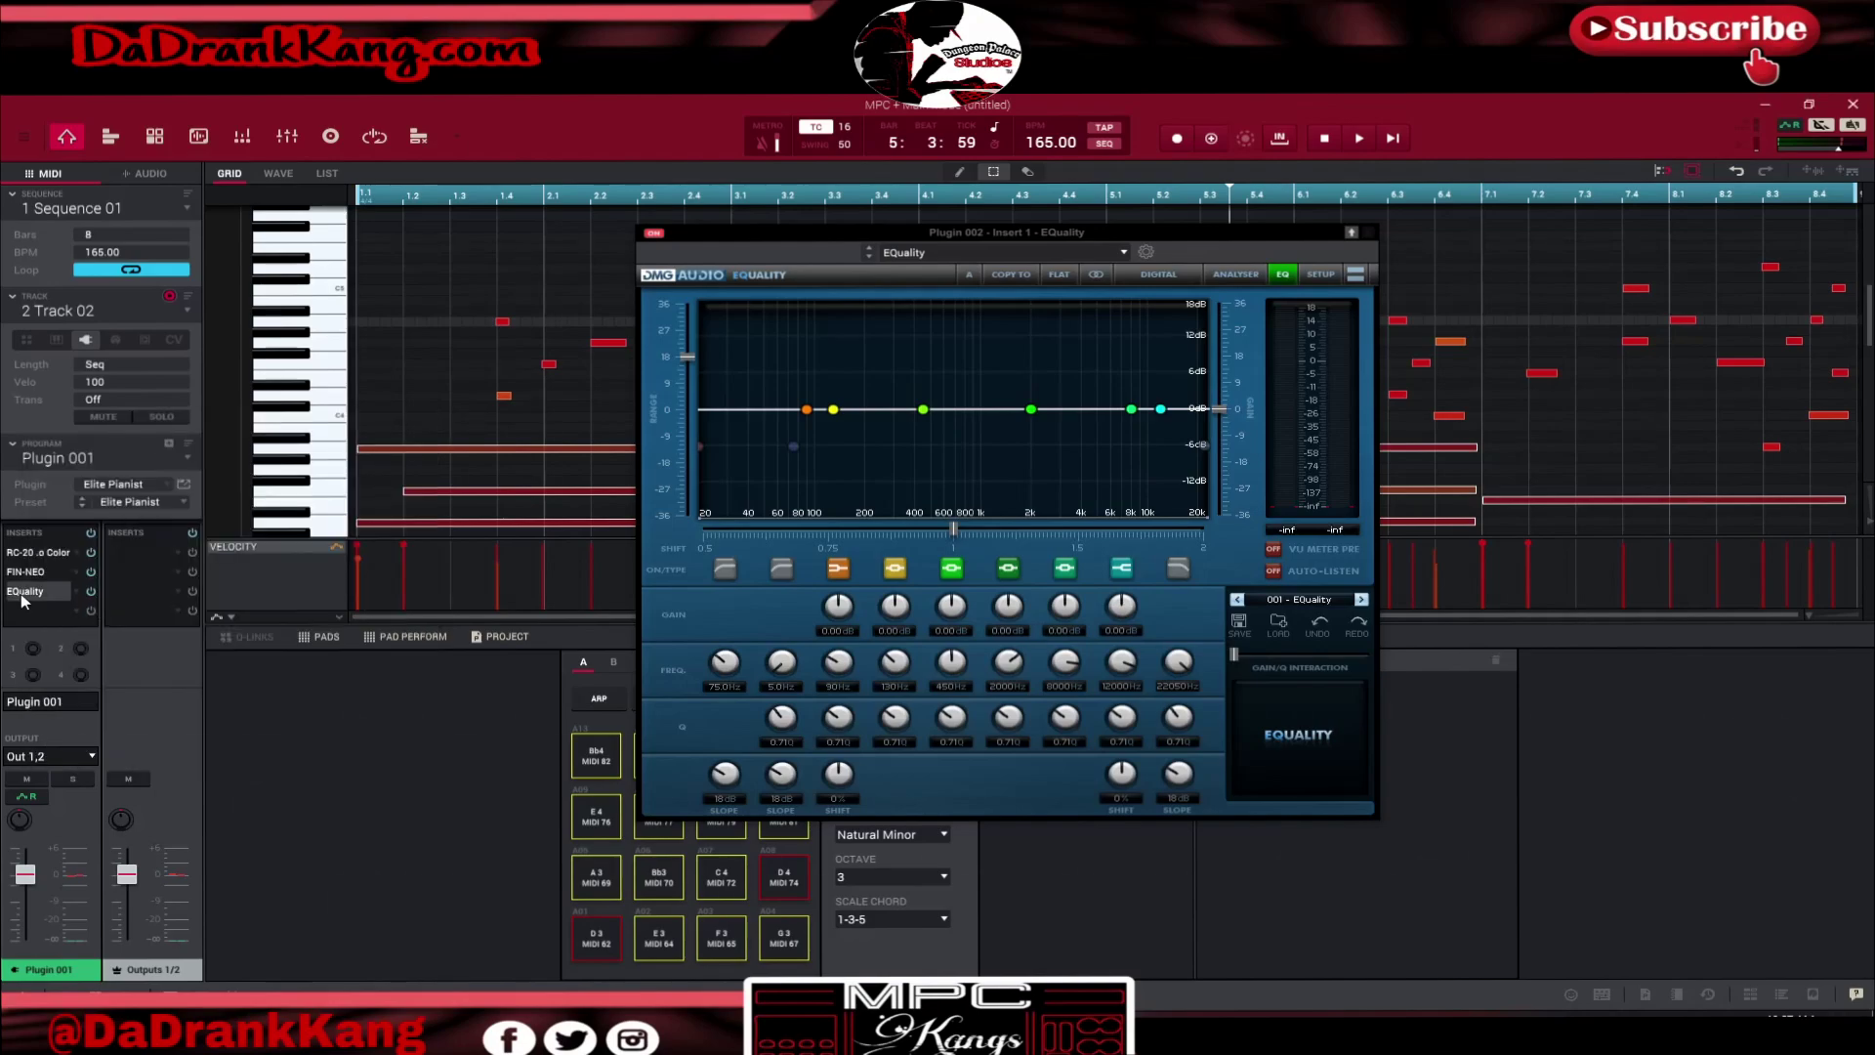
- Arrange the Plugin 001 and Plugin 002 EQuality windows side by side so both EQ curves can be seen together
{"action": "left_click_drag", "start_coordinate": [413, 125], "coordinate": [218, 141]}
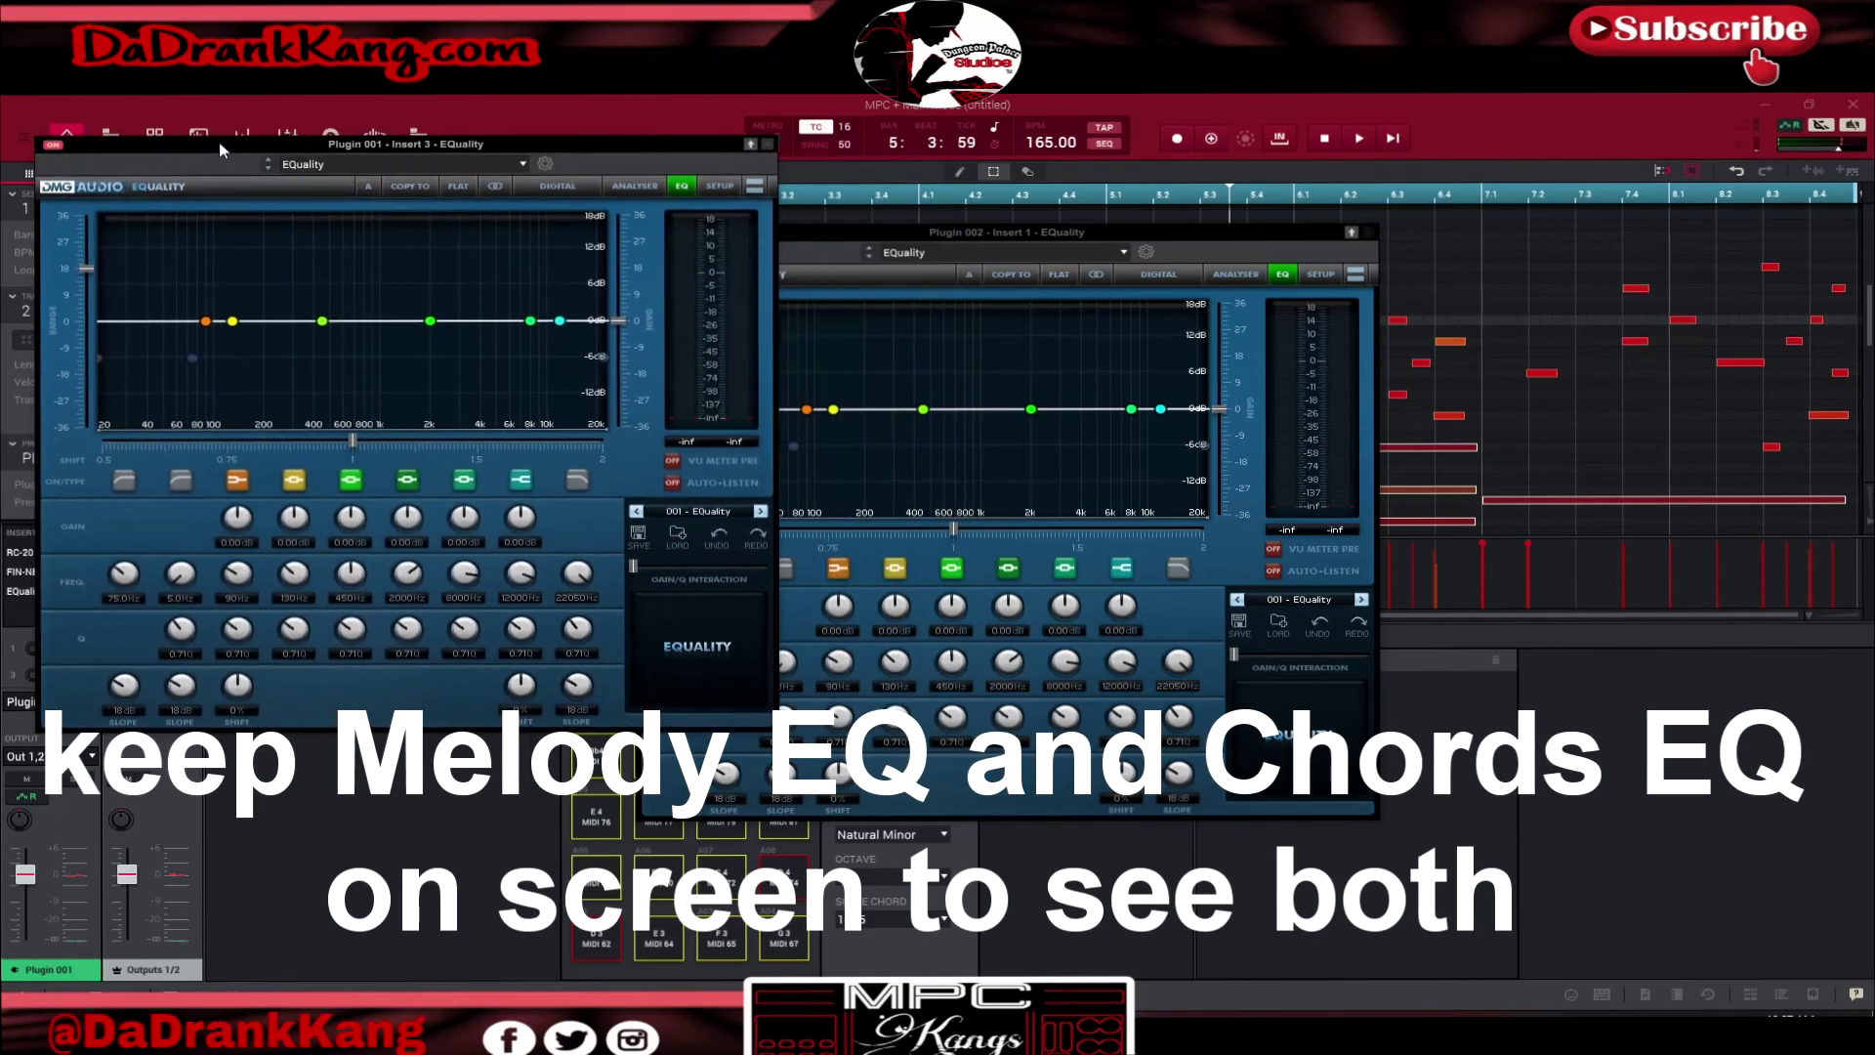
{"action": "left_click_drag", "start_coordinate": [837, 238], "coordinate": [1045, 149]}
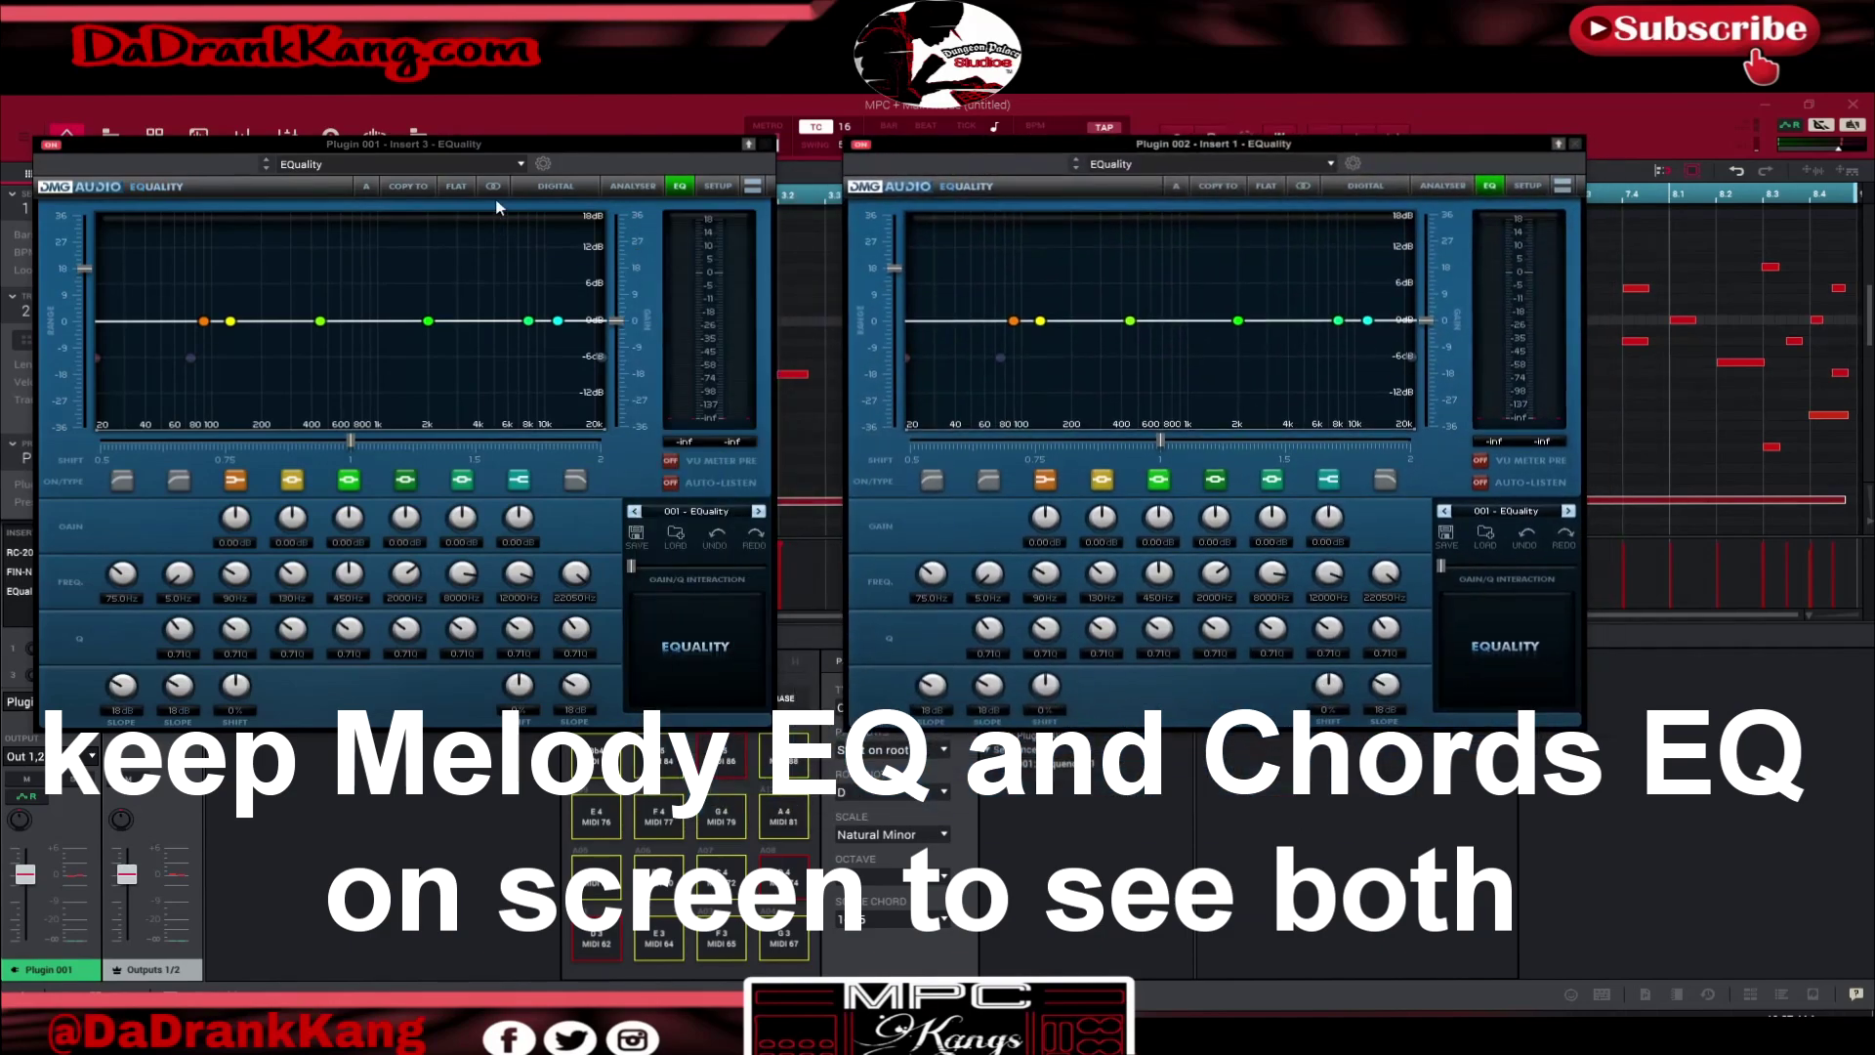
{"action": "left_click_drag", "start_coordinate": [489, 148], "coordinate": [544, 144]}
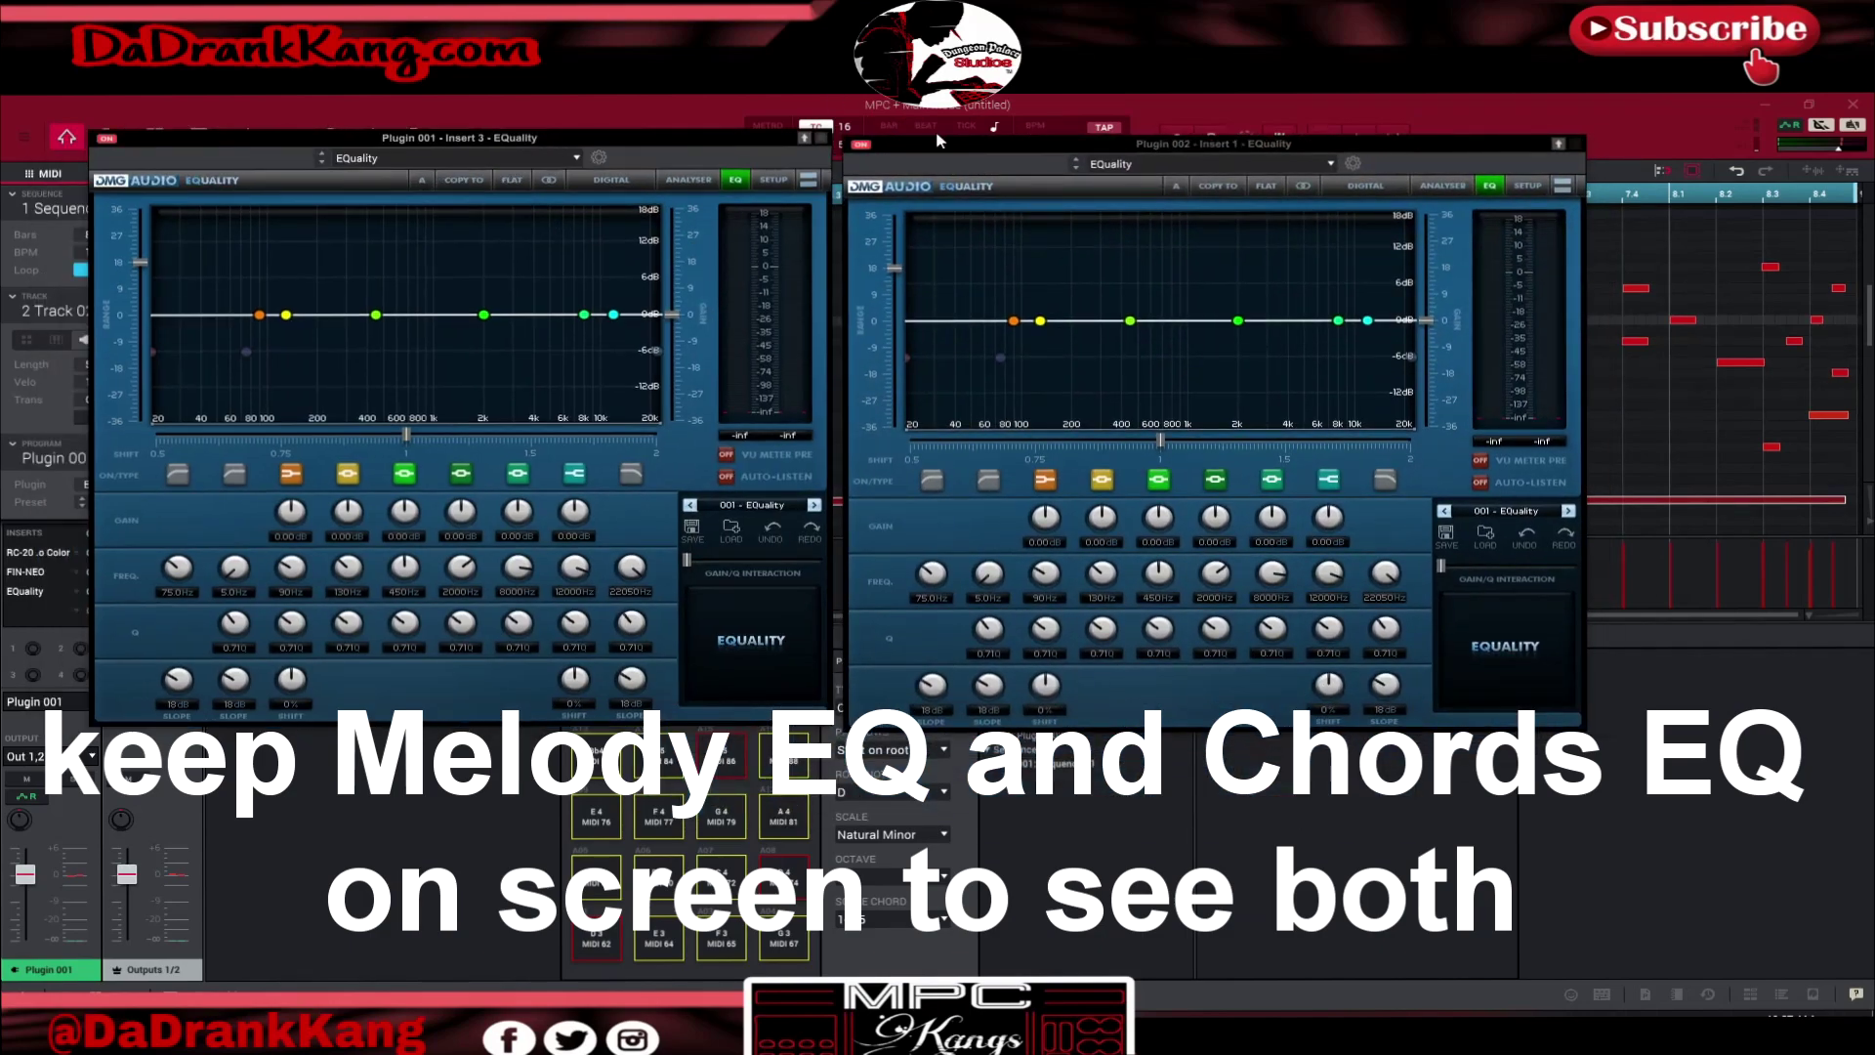
{"action": "left_click_drag", "start_coordinate": [943, 151], "coordinate": [949, 146]}
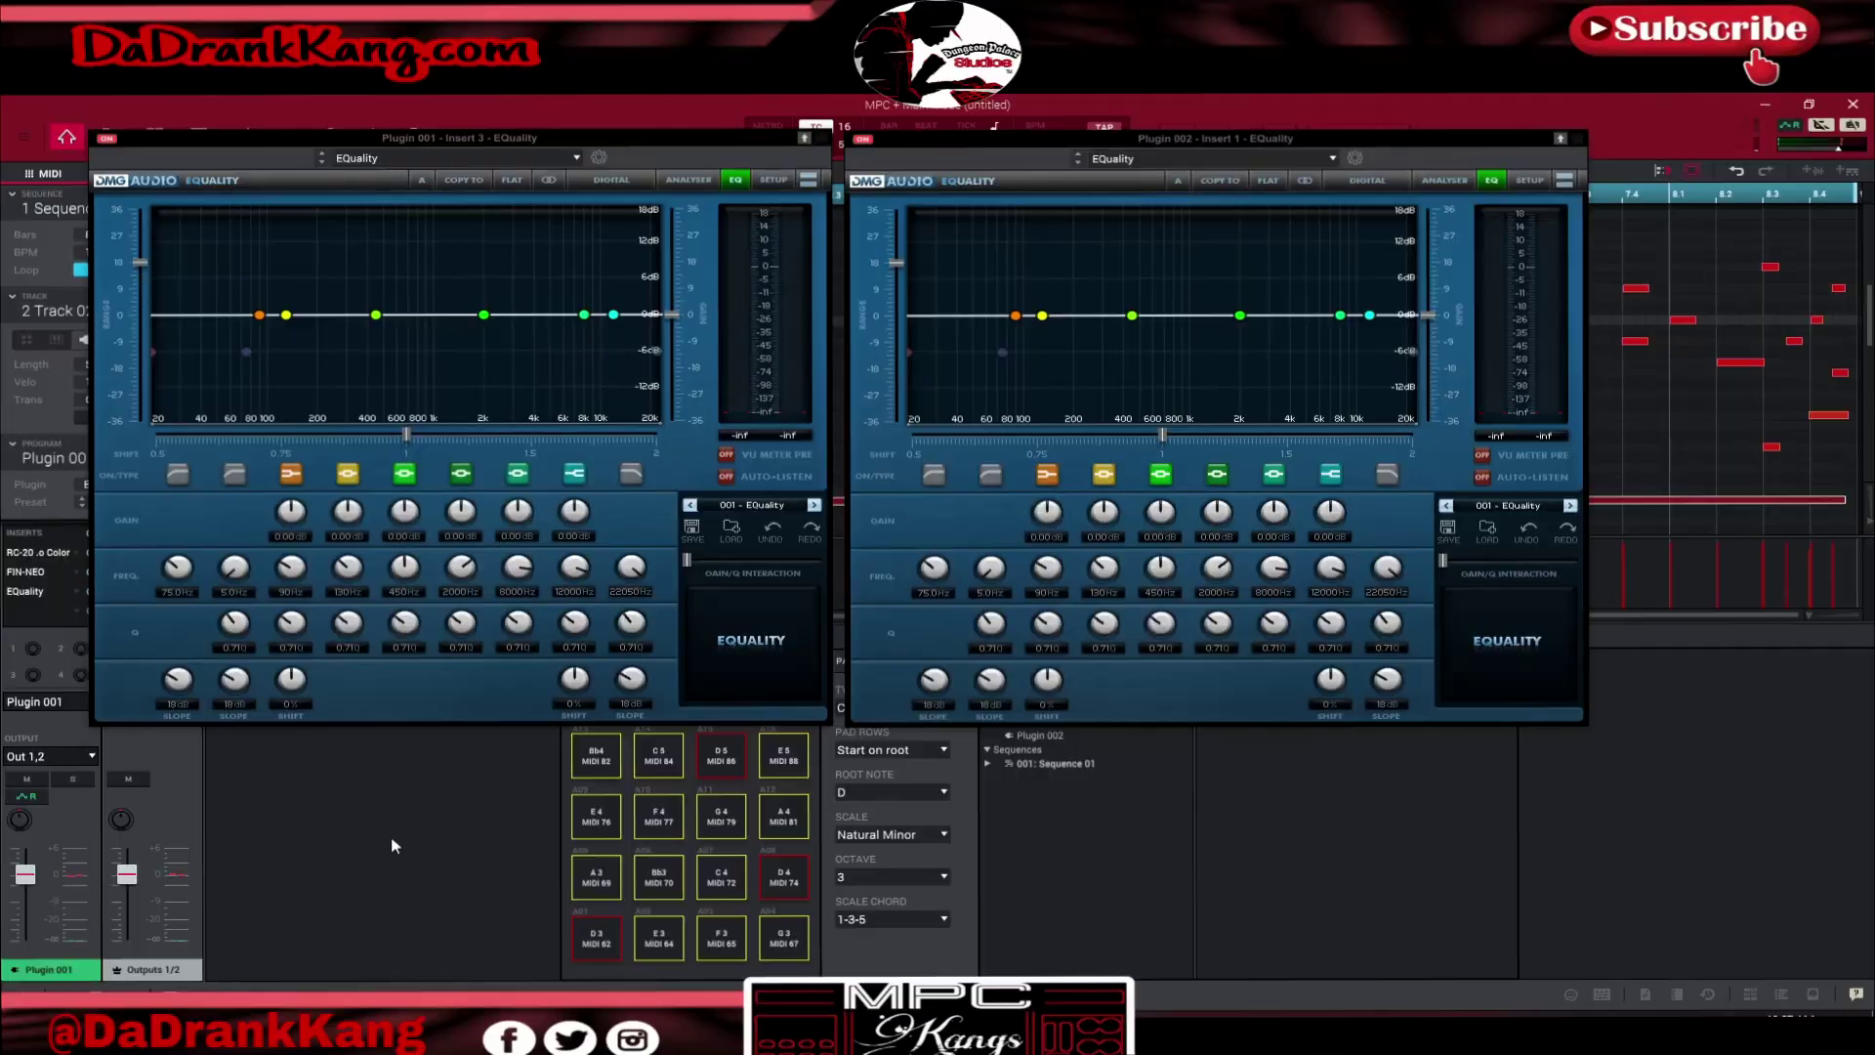
- During playback, enable the Plugin 001 EQ's second low-cut band with a 48 dB slope at about 429 Hz
{"action": "key", "text": "space"}
{"action": "left_click", "coordinate": [235, 474]}
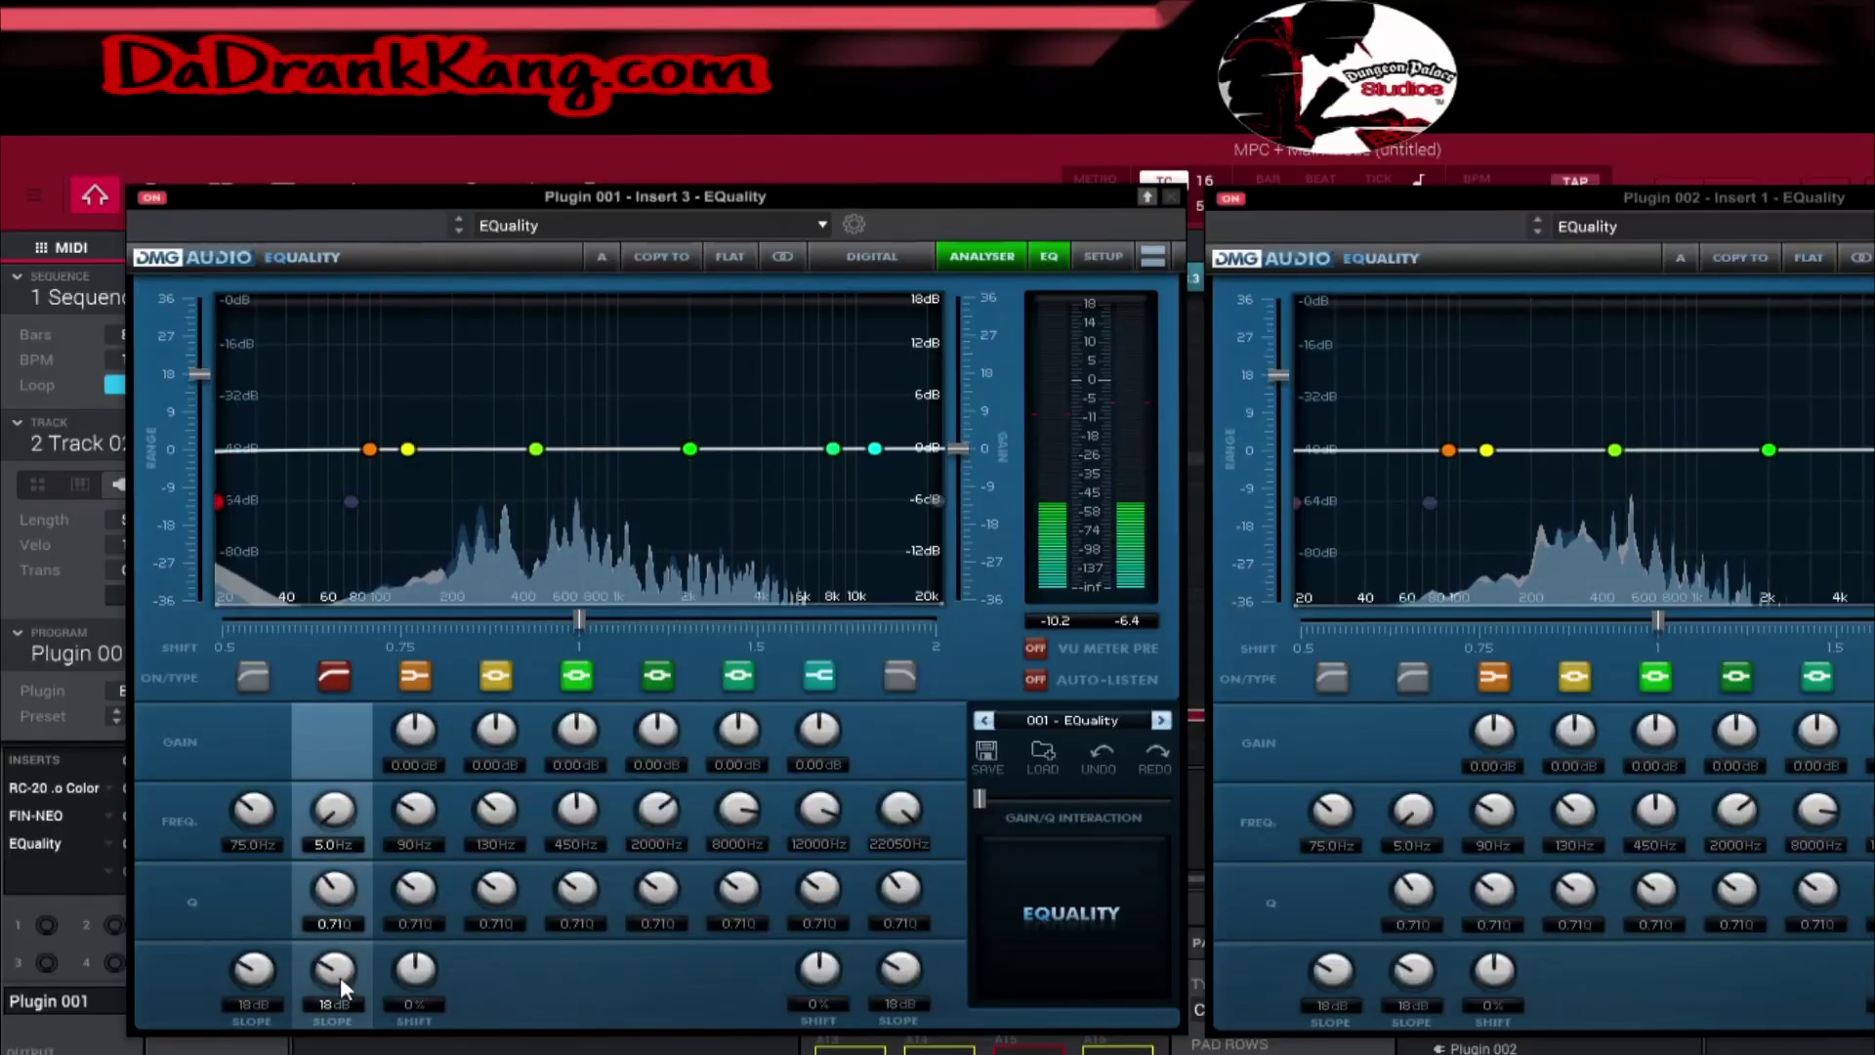
{"action": "left_click_drag", "start_coordinate": [340, 978], "coordinate": [512, 459]}
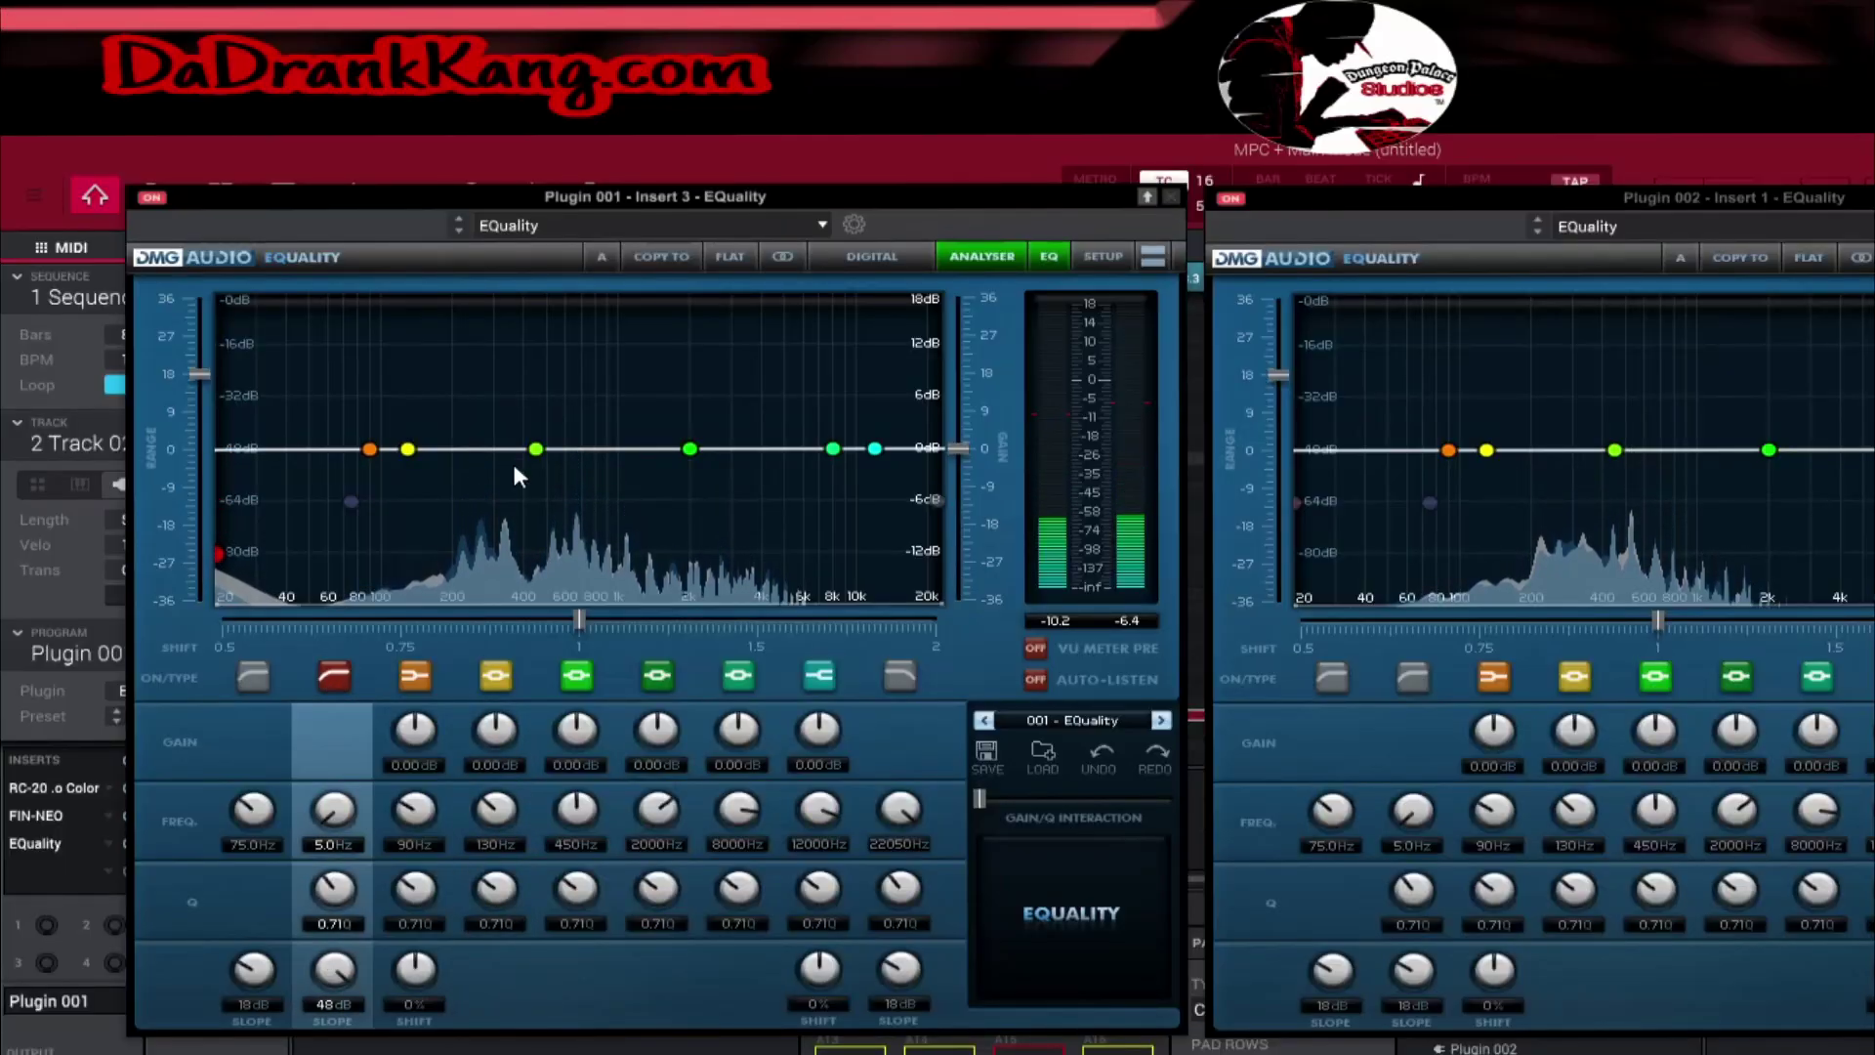
{"action": "left_click_drag", "start_coordinate": [219, 554], "coordinate": [524, 528]}
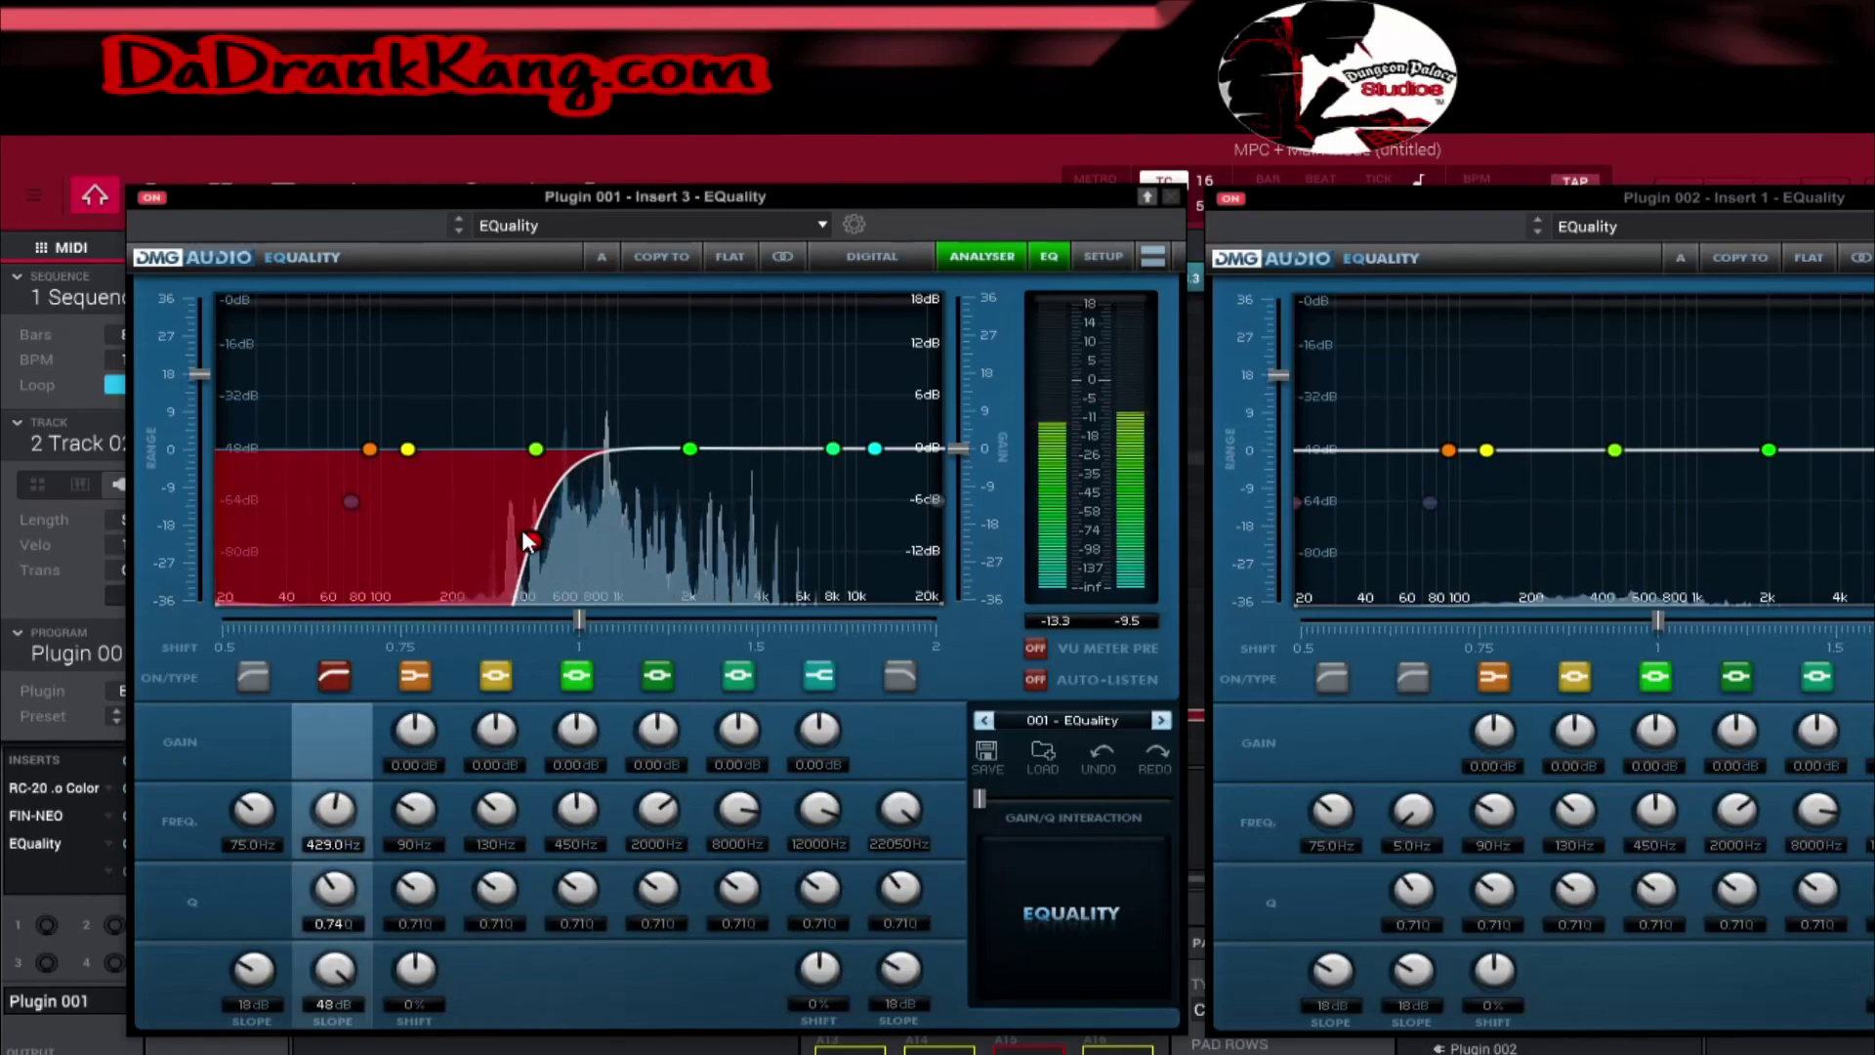
- On the Plugin 001 EQ, cut the high shelf about 12 dB, boost the upper-mid bell about 1.5 dB, and dip the 450 Hz bell
{"action": "left_click_drag", "start_coordinate": [867, 445], "coordinate": [816, 540]}
{"action": "mouse_move", "coordinate": [690, 449]}
{"action": "left_mouse_down"}
{"action": "mouse_move", "coordinate": [697, 353]}
{"action": "mouse_move", "coordinate": [673, 435]}
{"action": "left_mouse_up"}
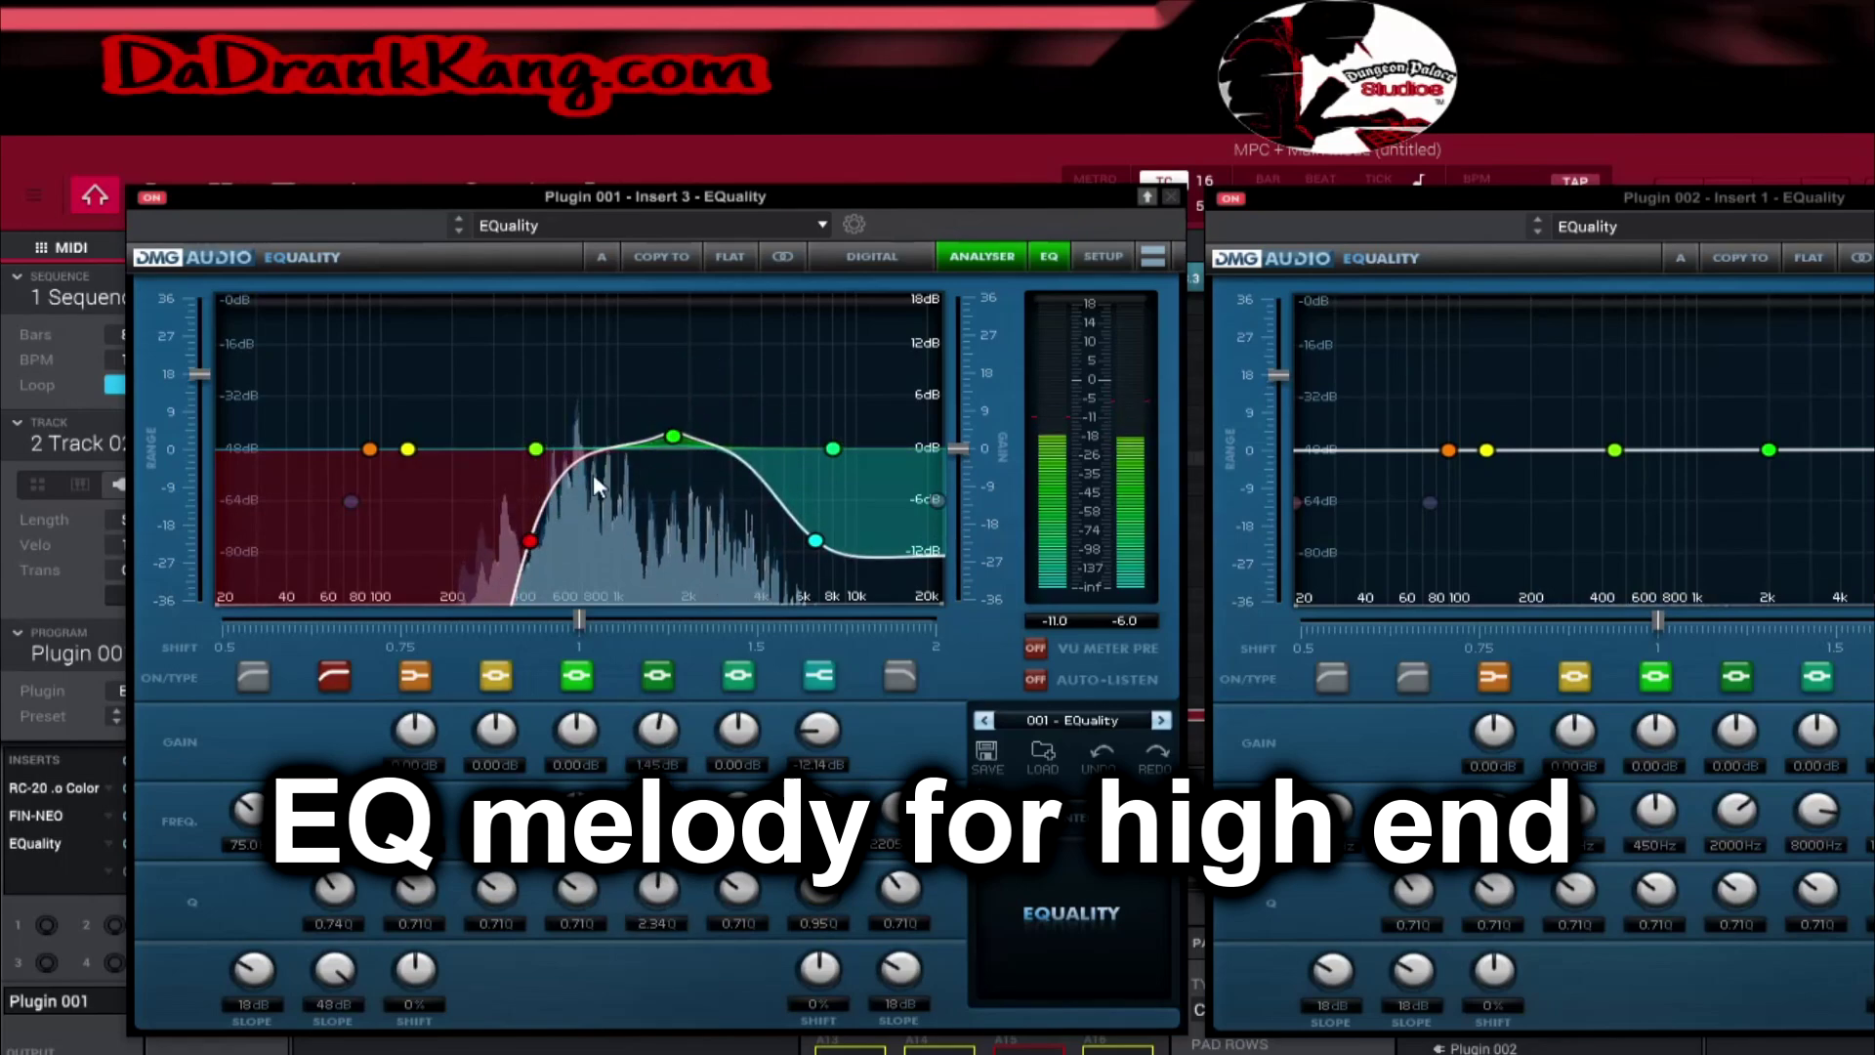
{"action": "left_click_drag", "start_coordinate": [537, 447], "coordinate": [607, 467]}
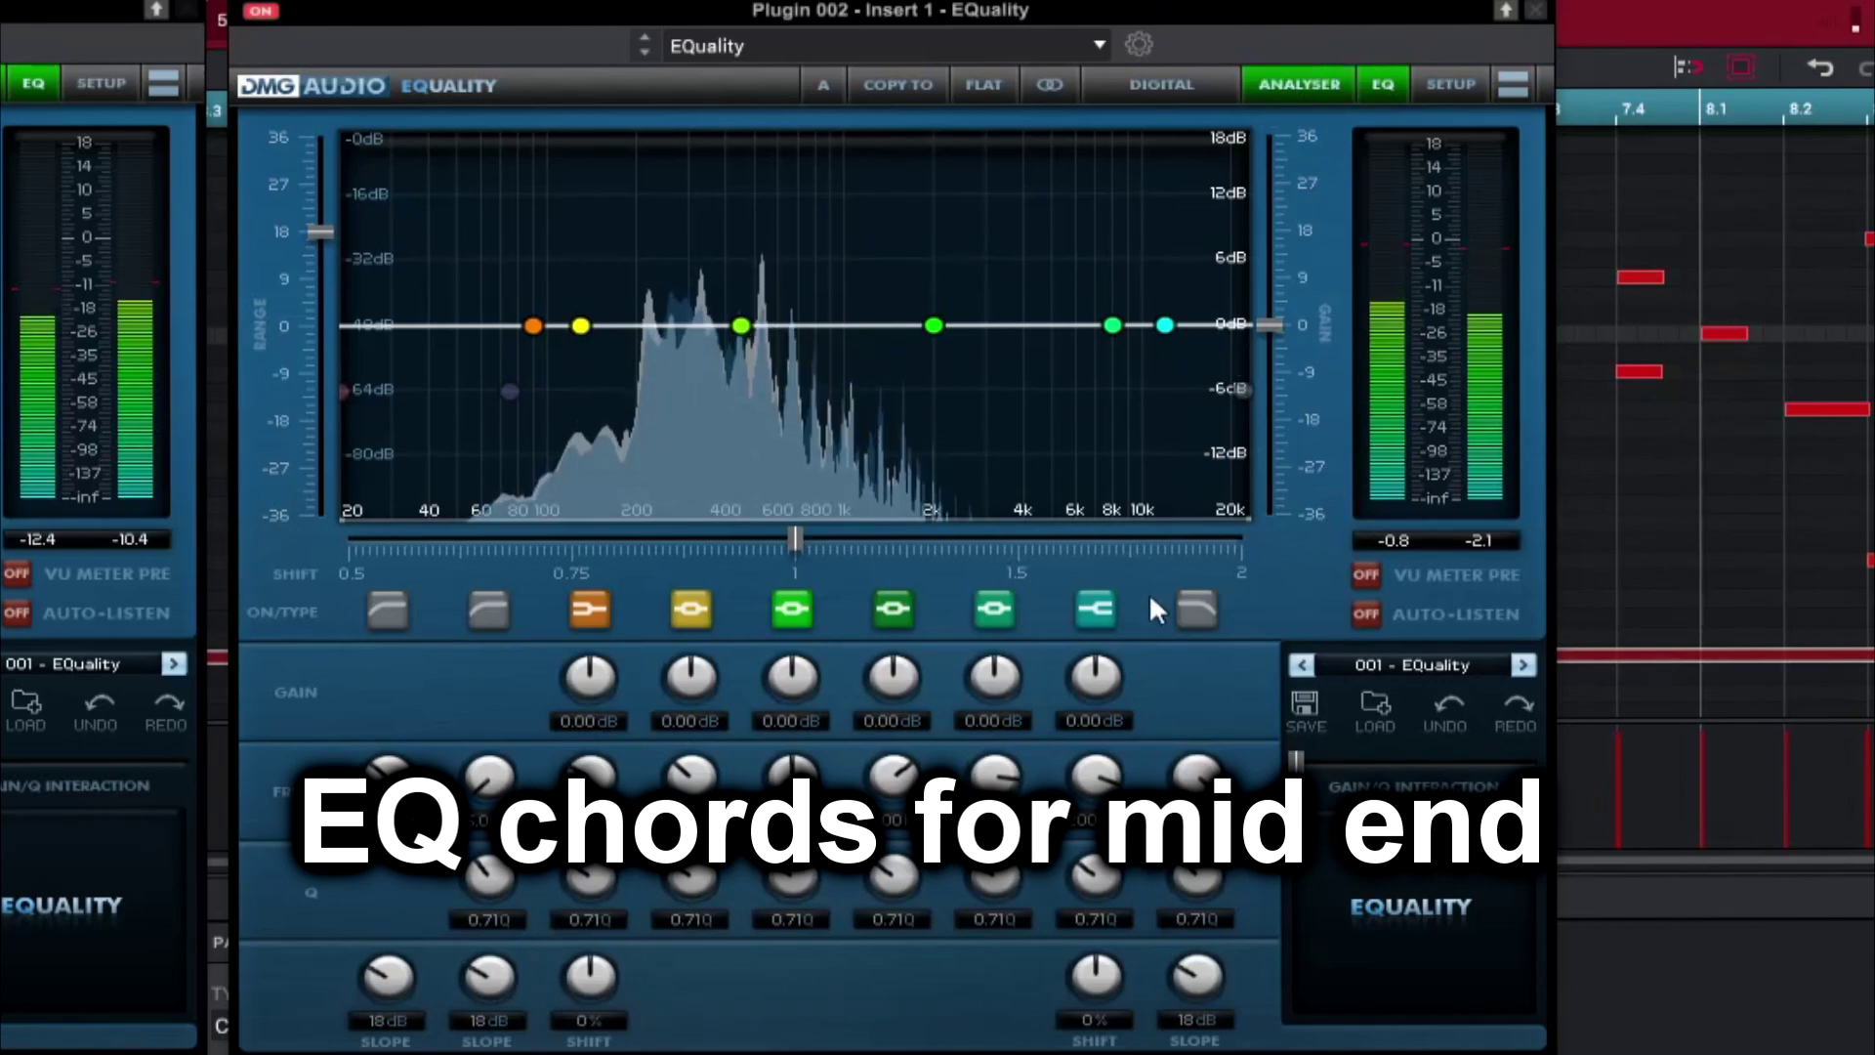
- On the Plugin 002 EQ, enable a high cut at about 1611 Hz and a low cut above 100 Hz to isolate the mids
{"action": "left_click", "coordinate": [1196, 608]}
{"action": "left_click_drag", "start_coordinate": [1257, 391], "coordinate": [908, 361]}
{"action": "left_click", "coordinate": [485, 606]}
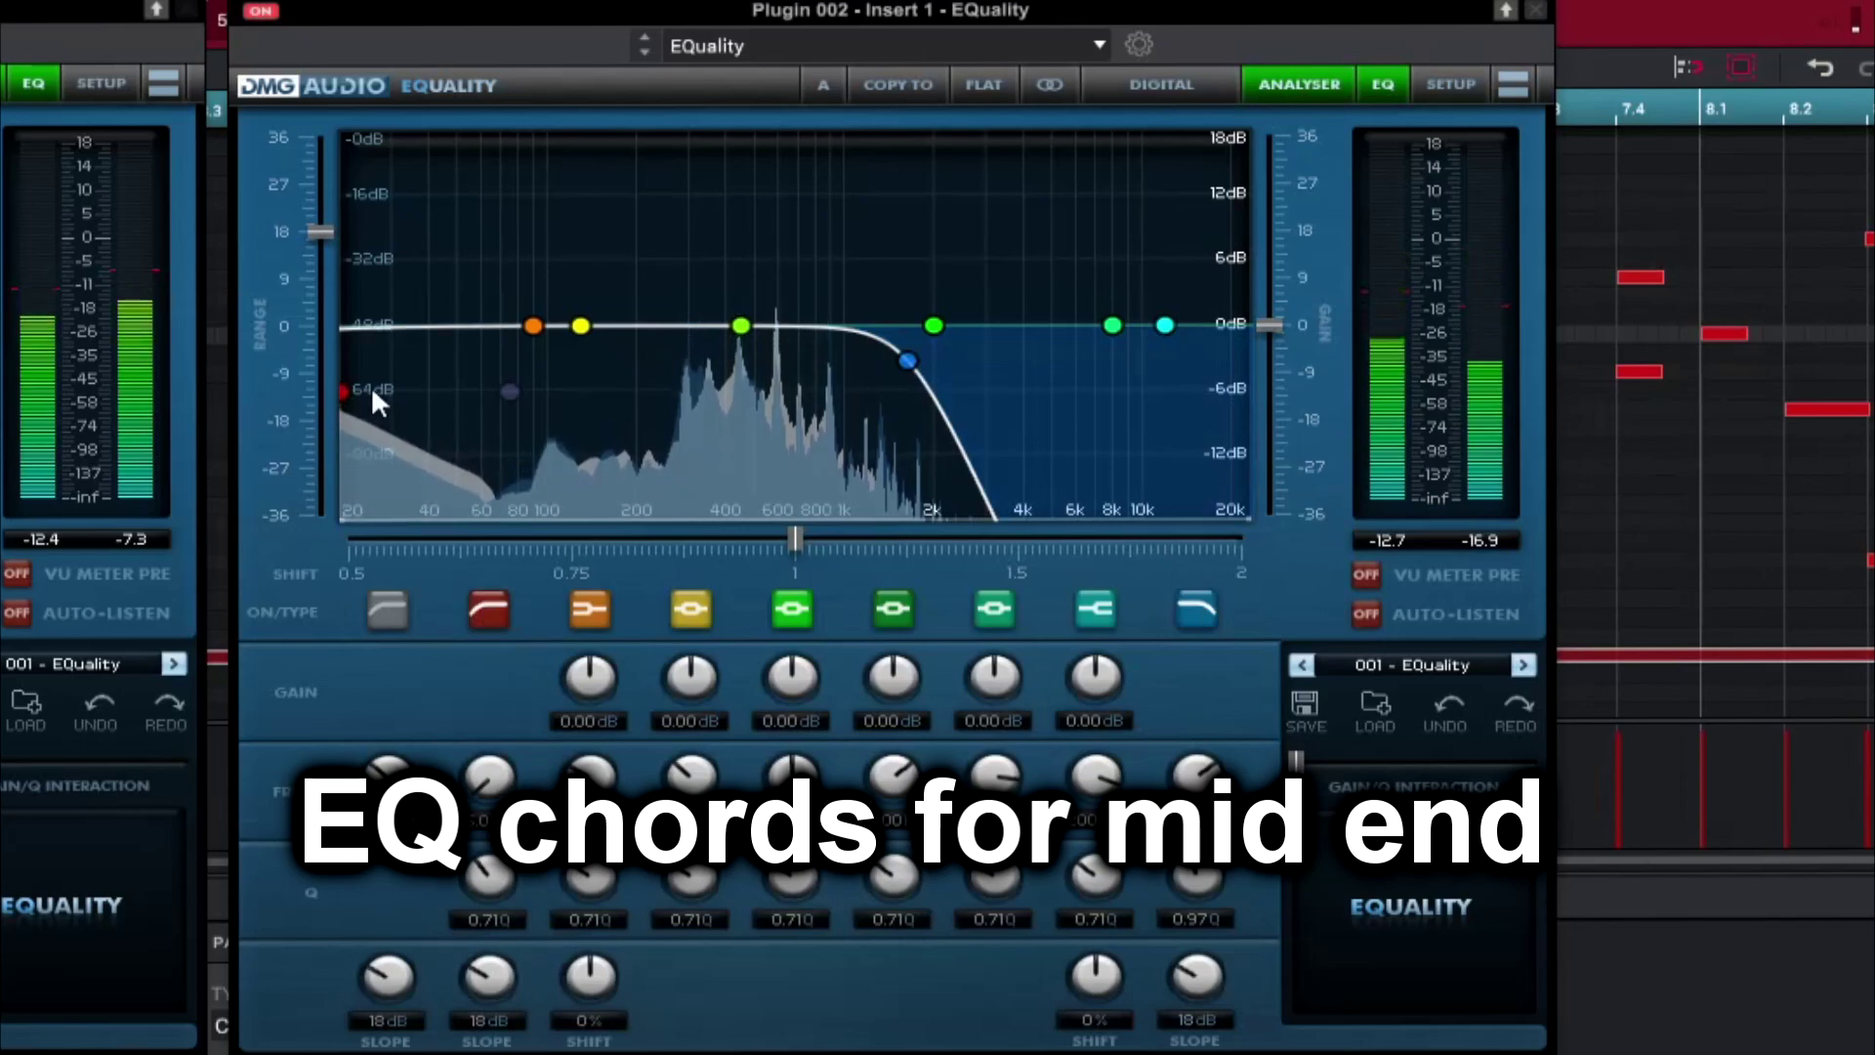
{"action": "left_click_drag", "start_coordinate": [343, 395], "coordinate": [592, 367]}
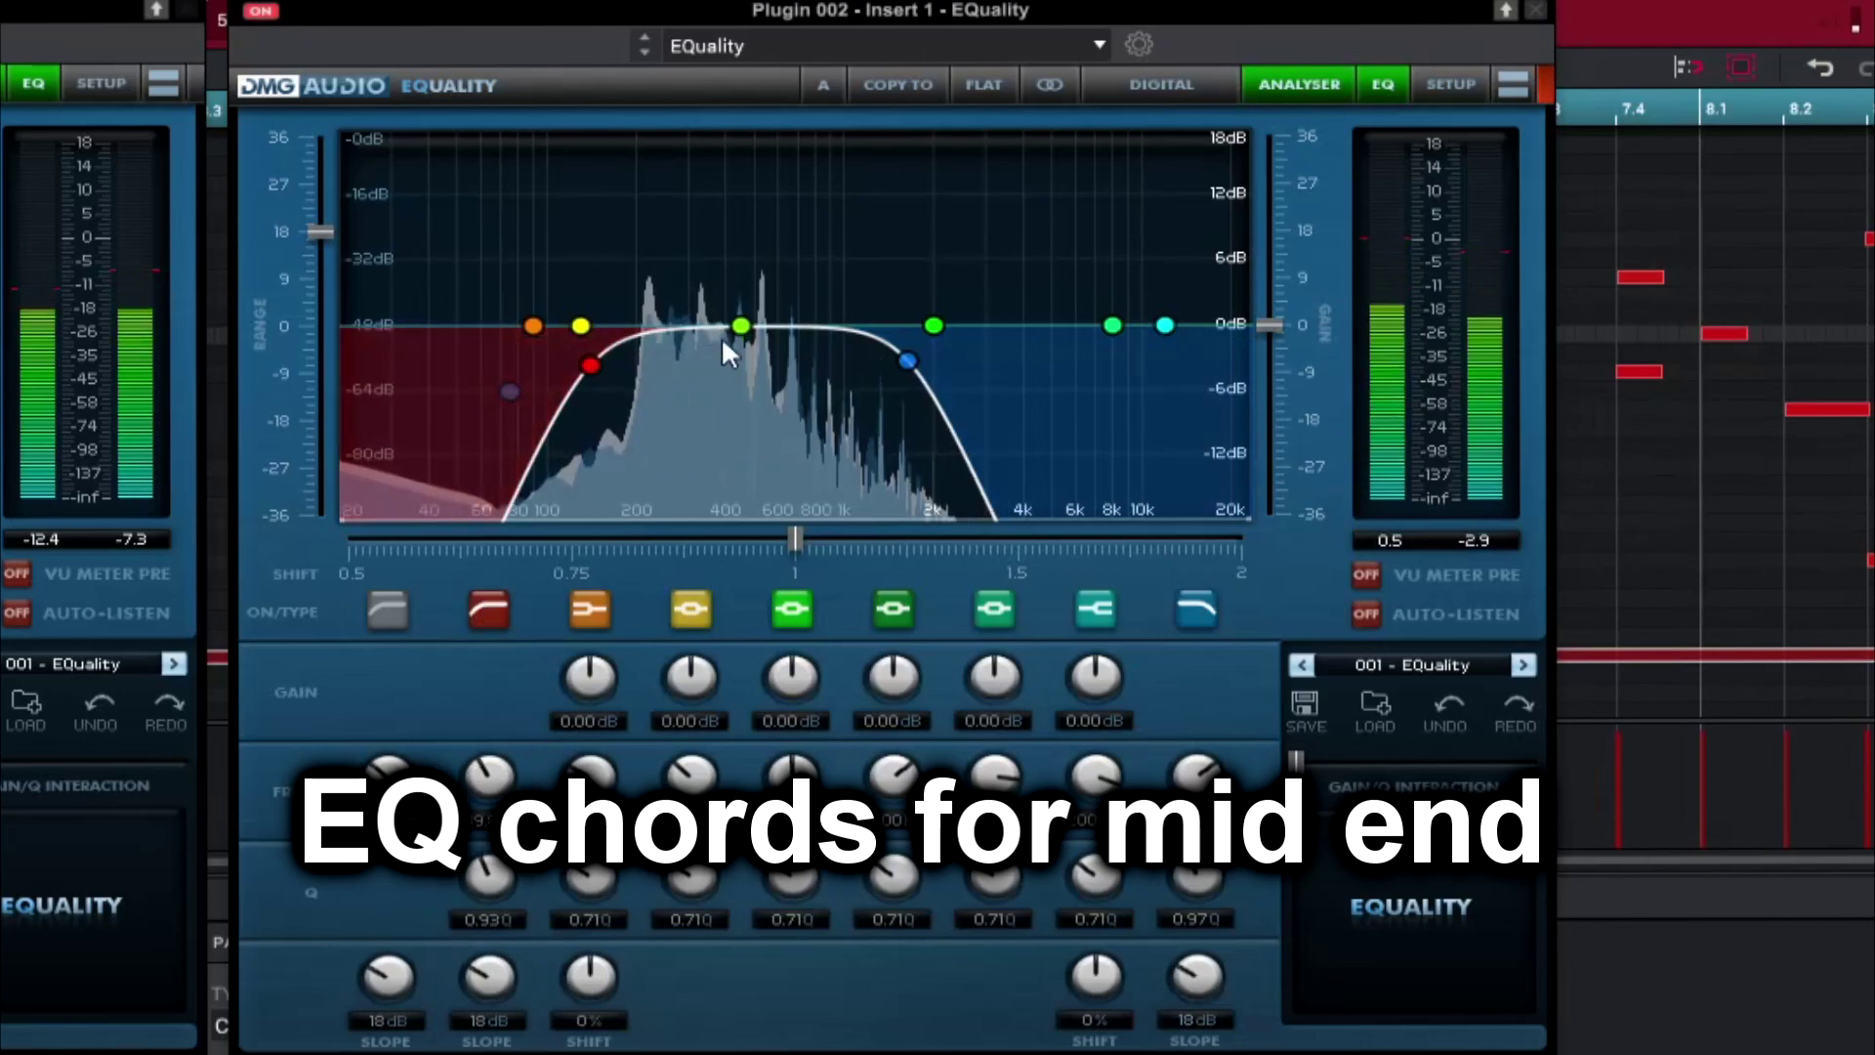
- On the Plugin 002 EQ, dip the mid bell about 3 dB at 484 Hz and narrow both cuts, with the low cut at about 188 Hz
{"action": "left_click_drag", "start_coordinate": [740, 326], "coordinate": [751, 358]}
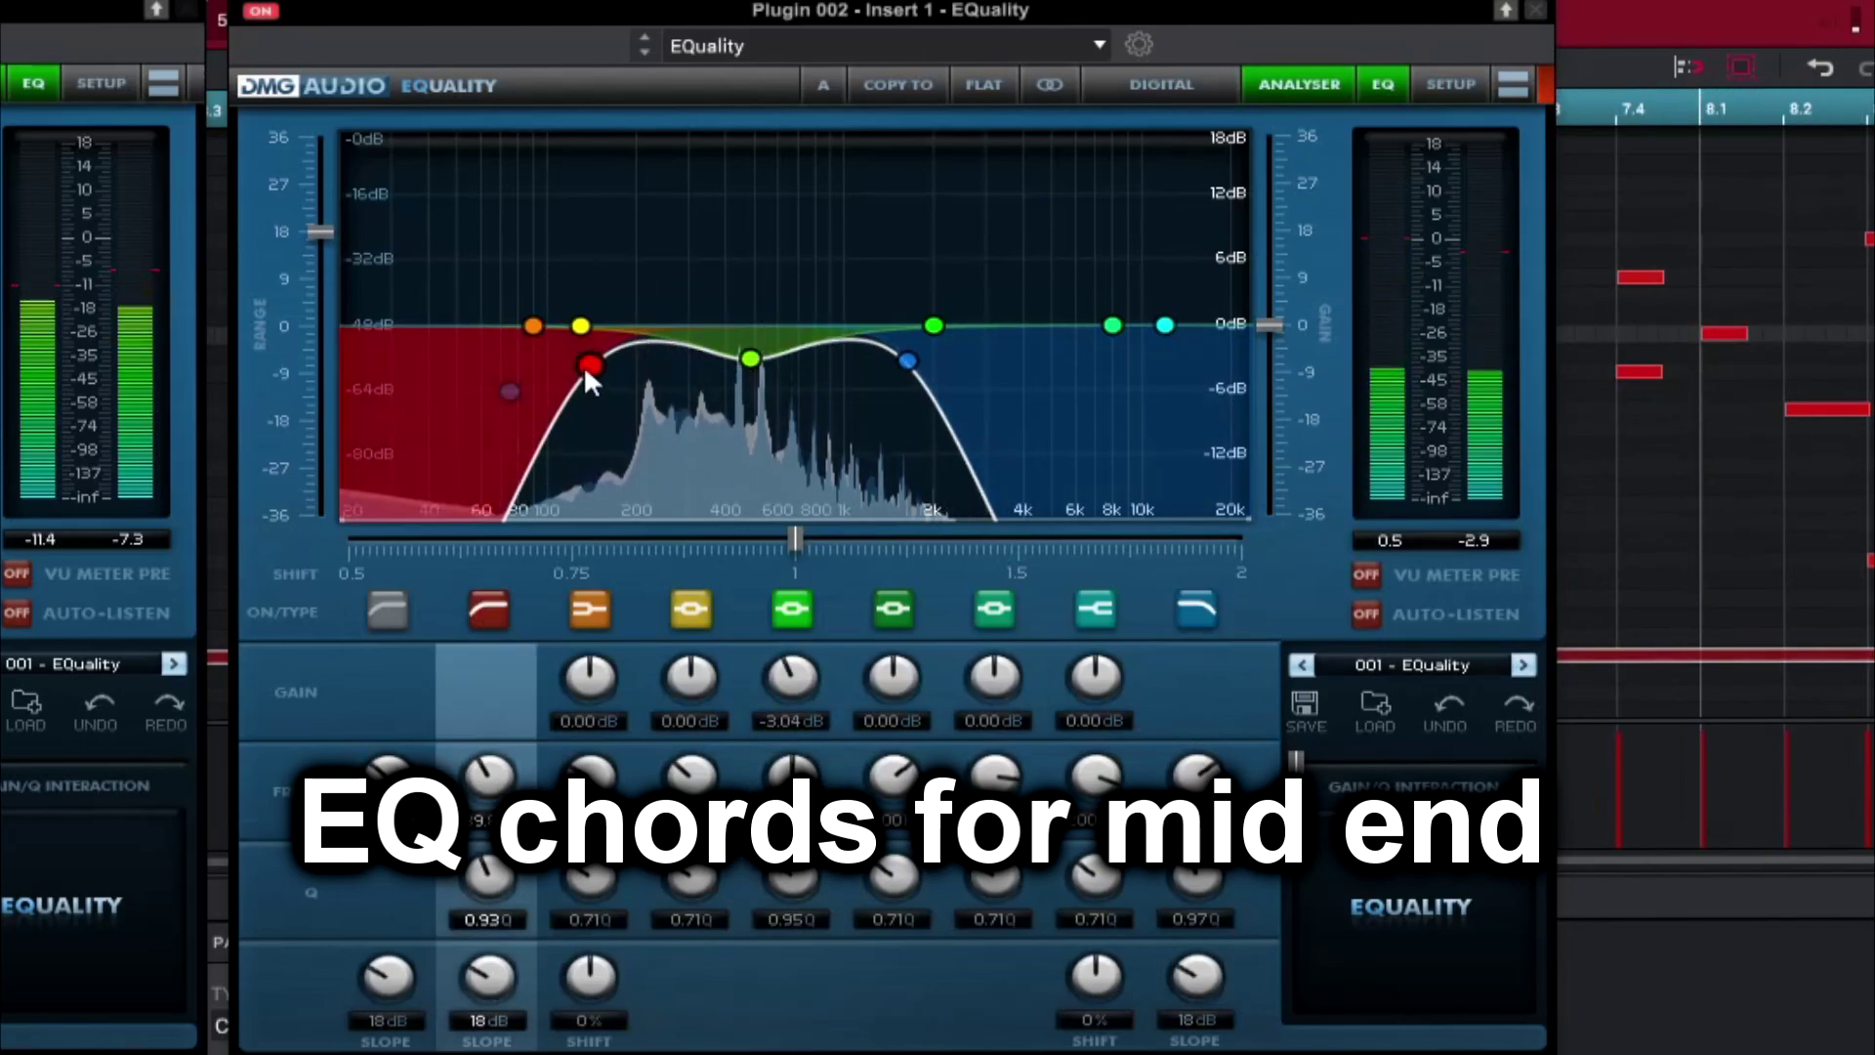
{"action": "left_click_drag", "start_coordinate": [583, 365], "coordinate": [617, 373]}
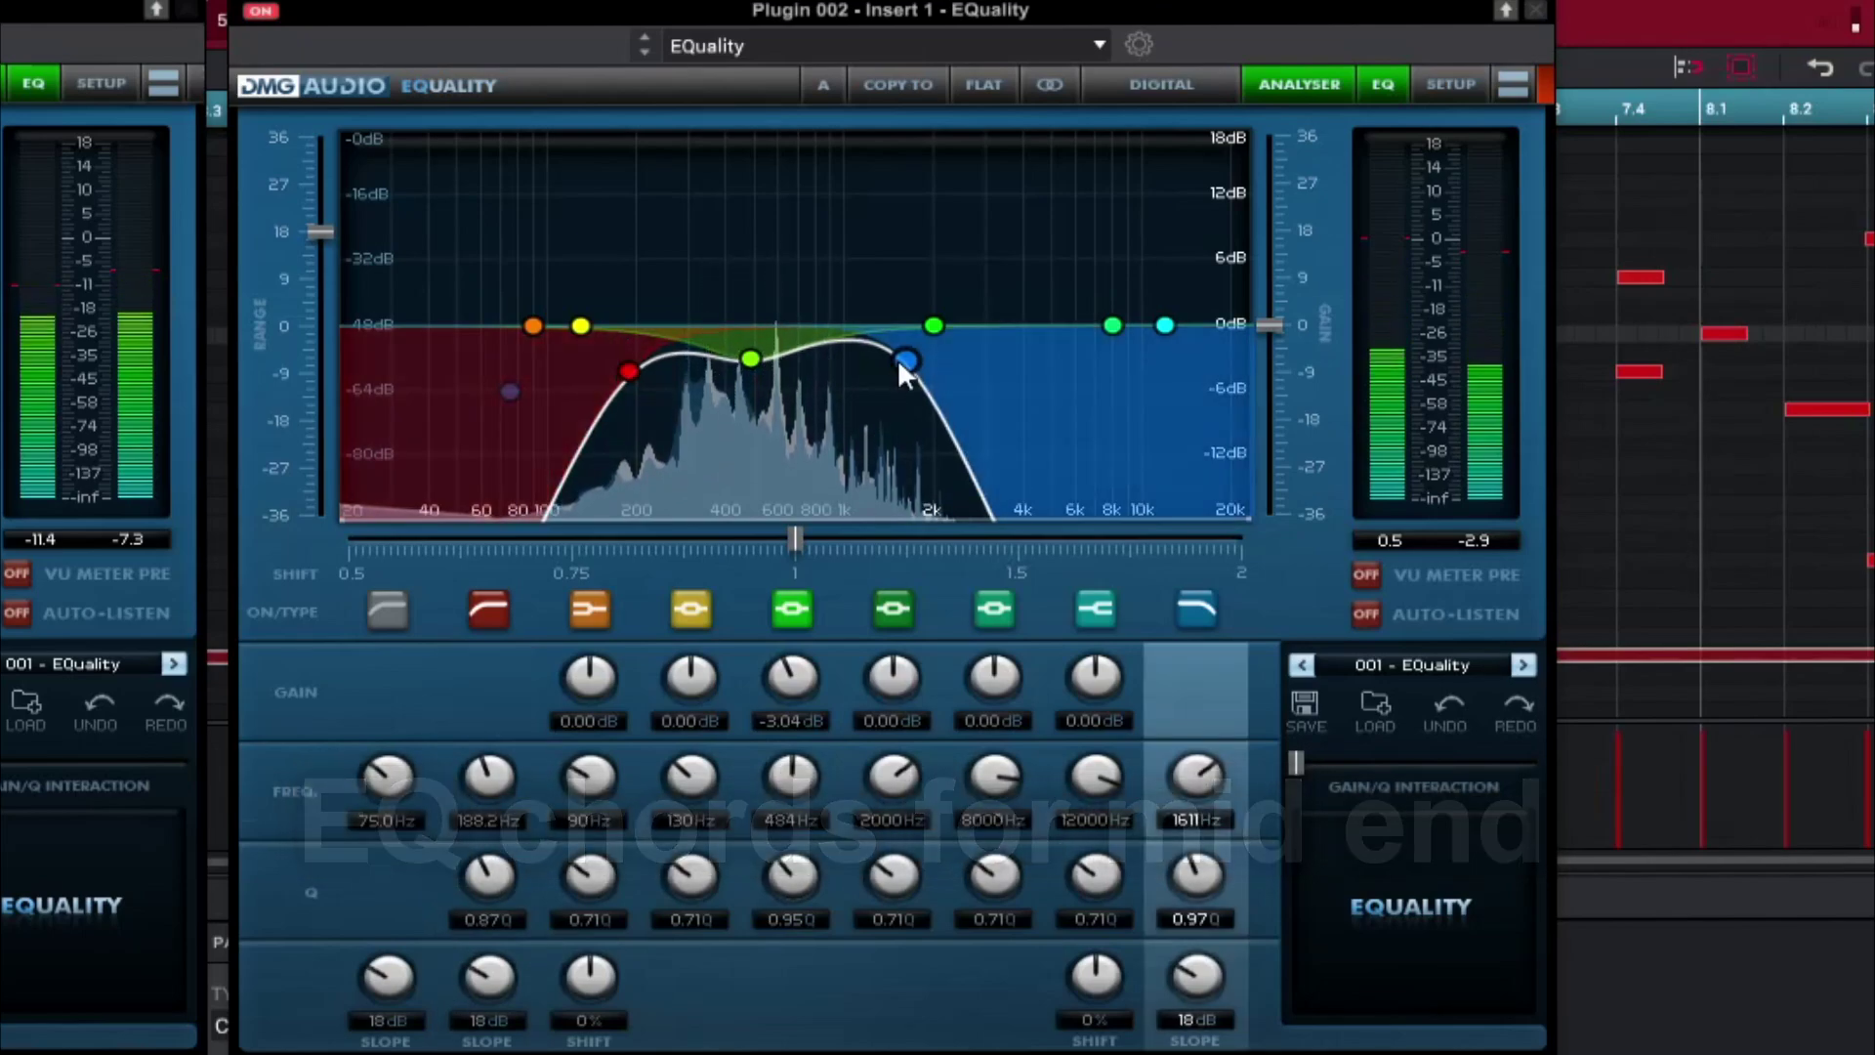
{"action": "left_click_drag", "start_coordinate": [898, 360], "coordinate": [852, 365]}
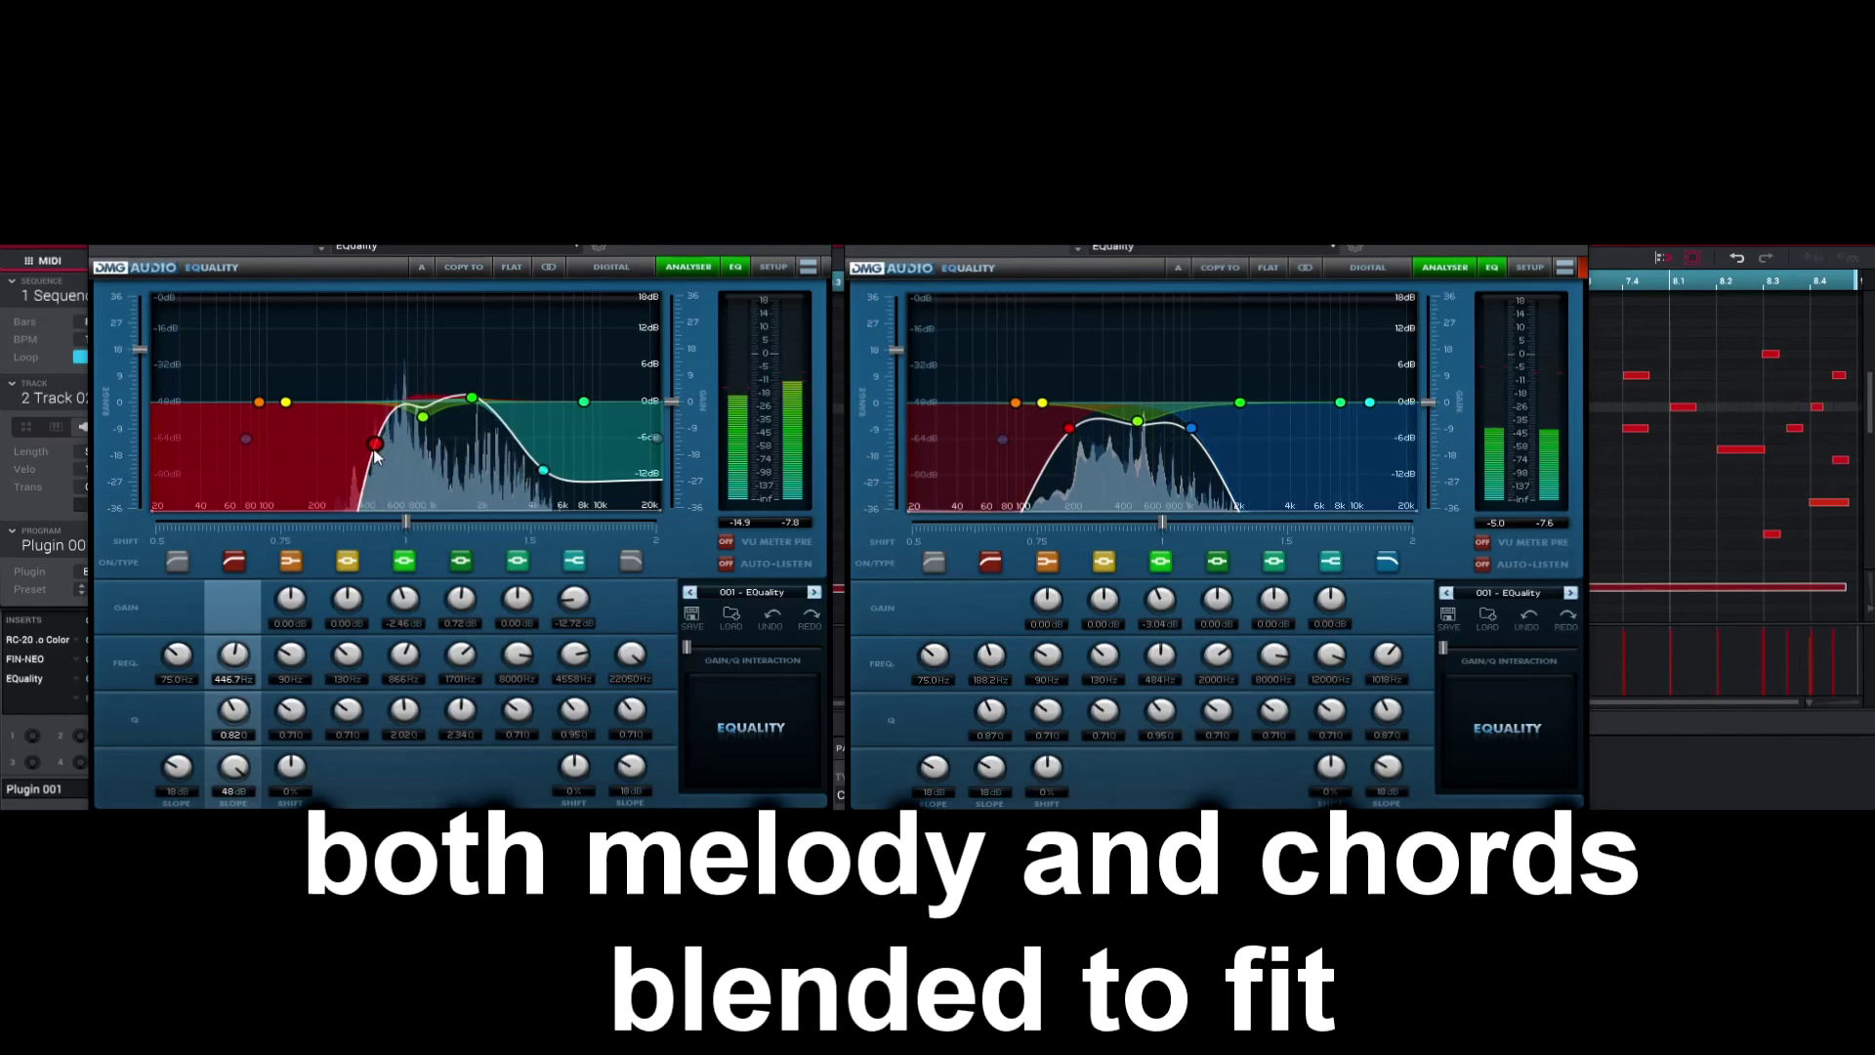
- Rebalance the Plugin 001 EQ by lowering its low cut to about 278 Hz and placing the mid-dip bell near 1004 Hz
{"action": "left_click_drag", "start_coordinate": [375, 452], "coordinate": [476, 405]}
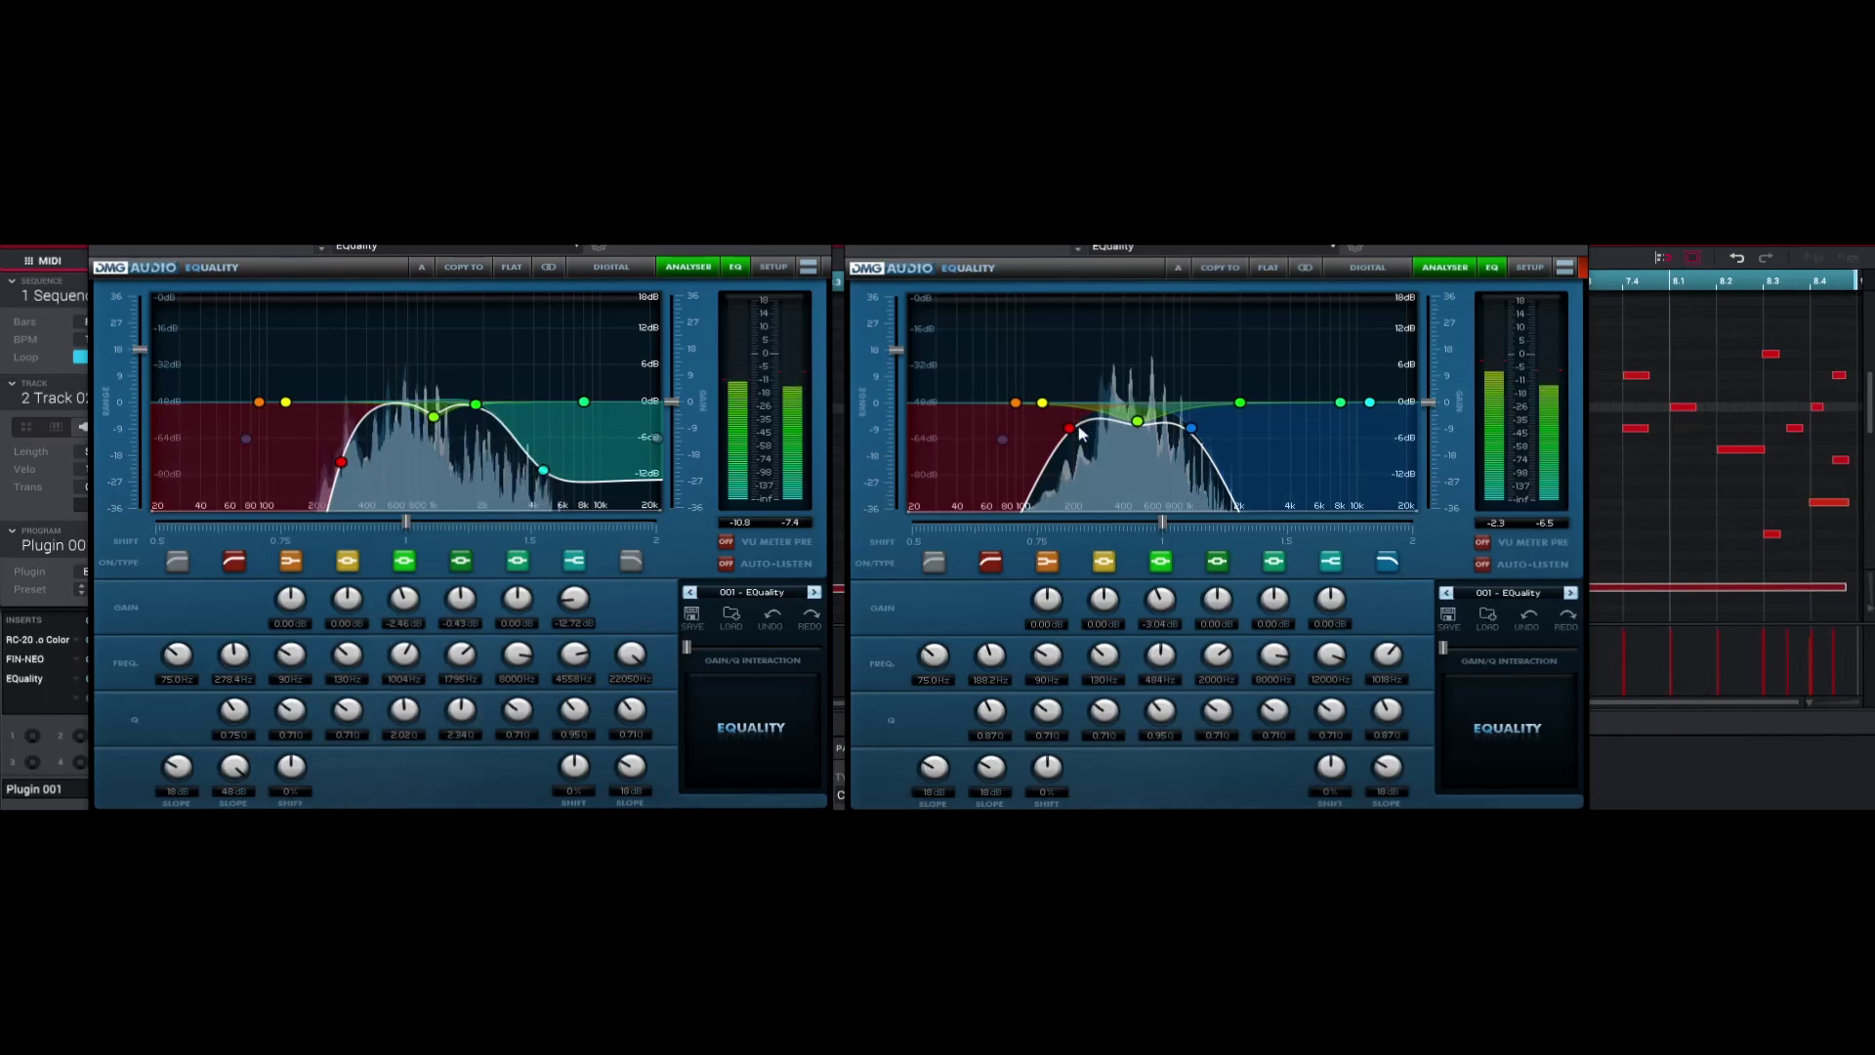